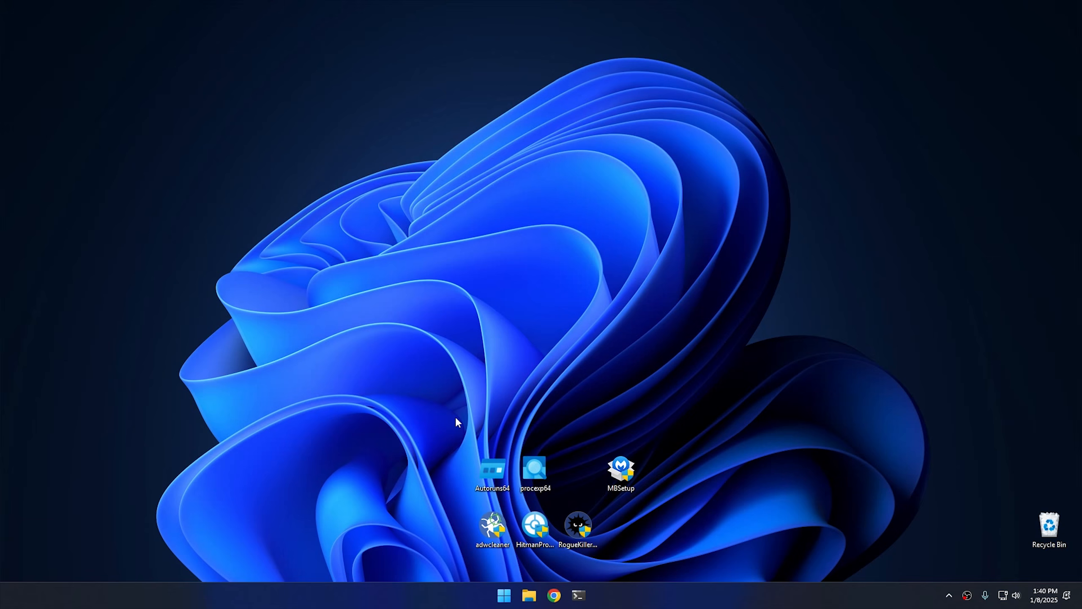
Open Control Panel's list of installed programs for uninstalling
left_click(502, 601)
type("control Panel")
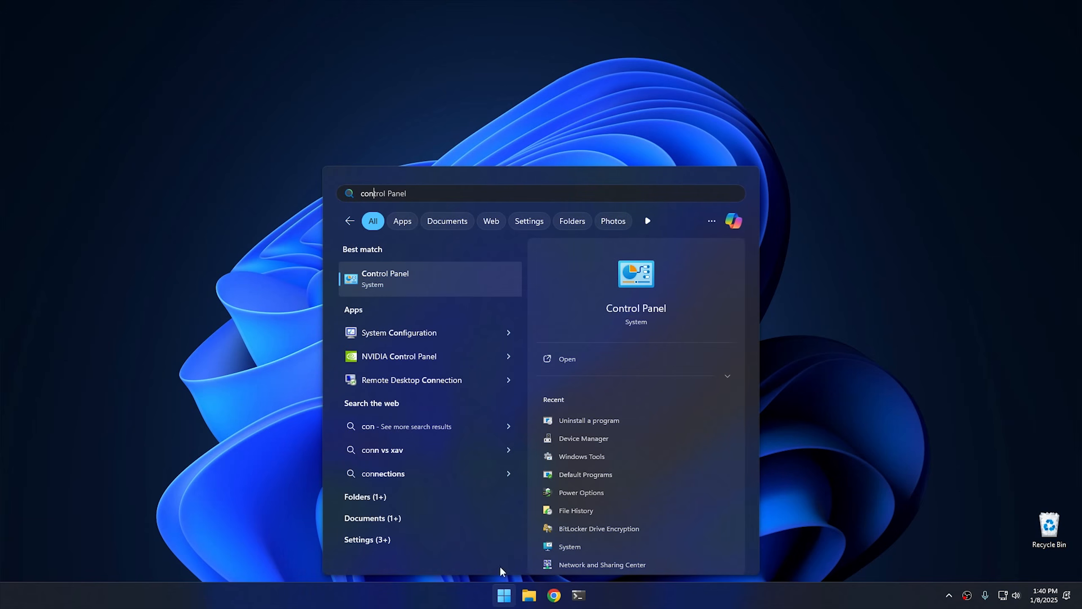
left_click(413, 280)
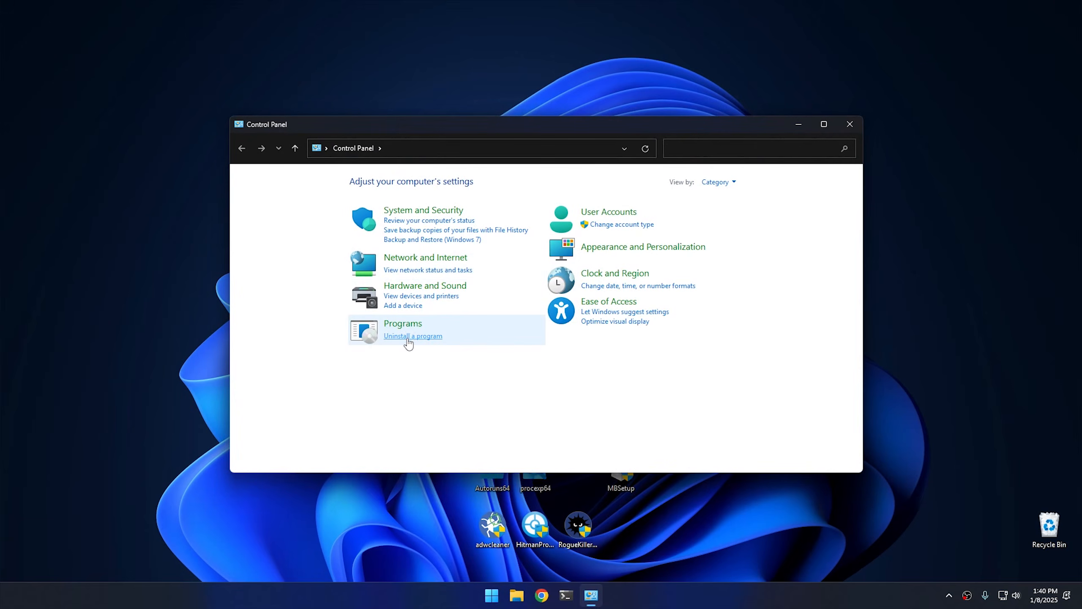
left_click(407, 339)
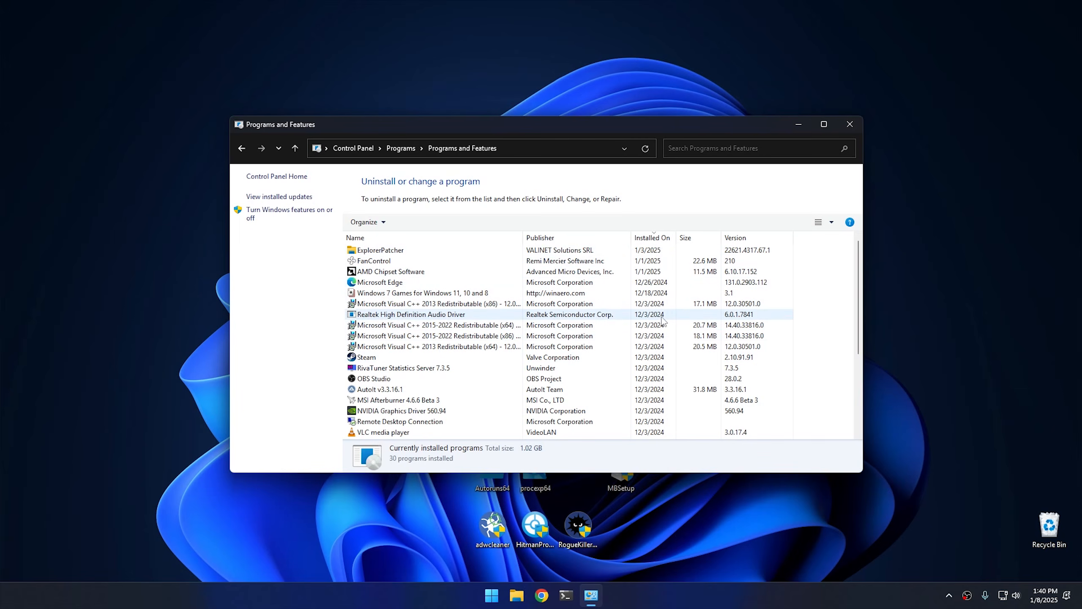
Sort the installed programs by name and look through the whole list for unfamiliar or remote-access software
left_click(409, 239)
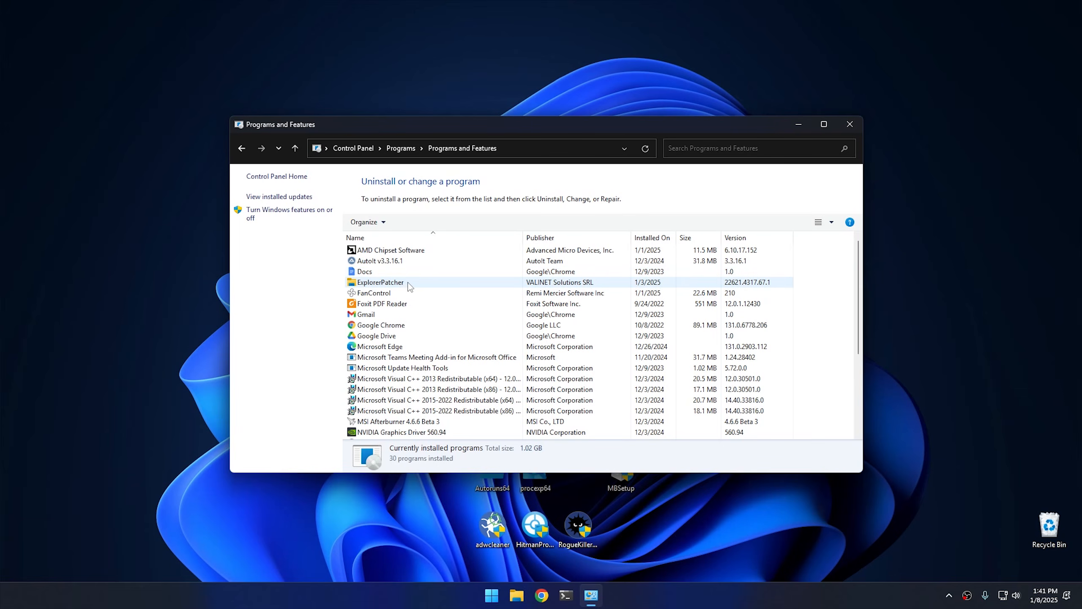
scroll(414, 288, "down", 4)
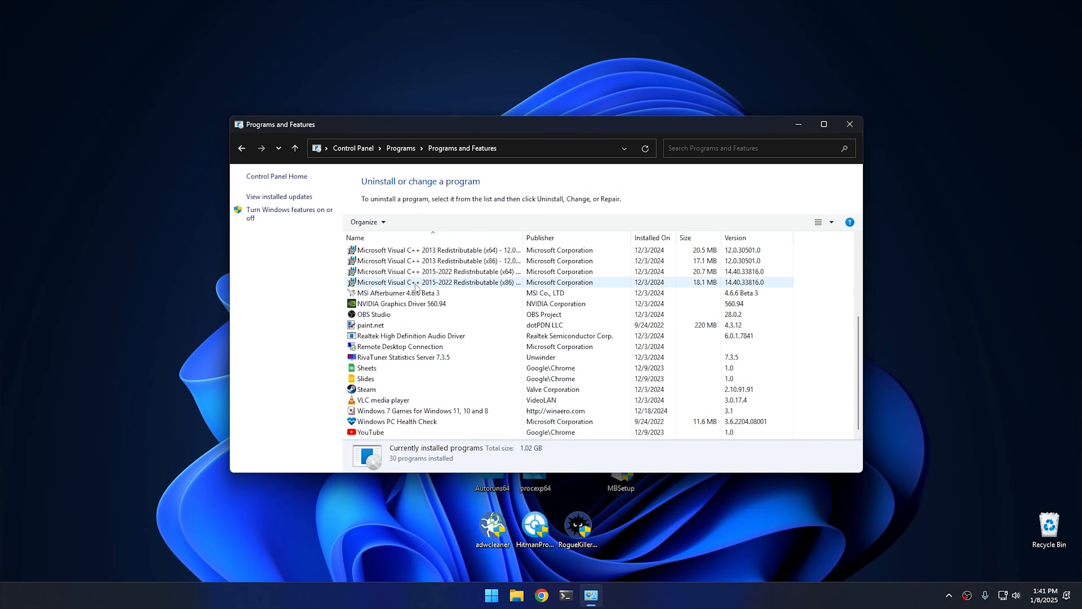
left_click(393, 347)
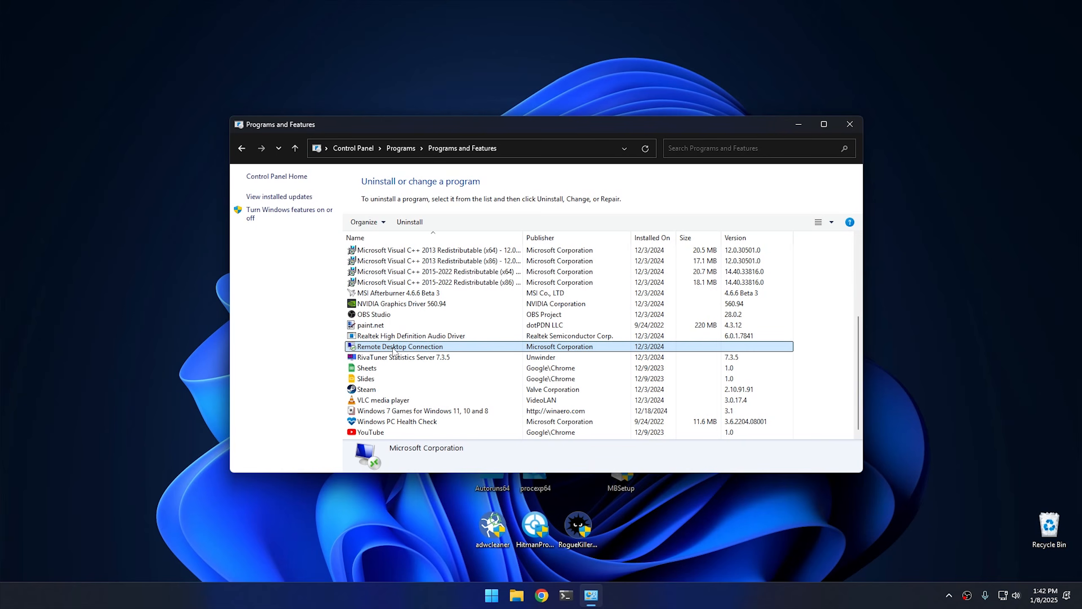
scroll(413, 372, "up", 1)
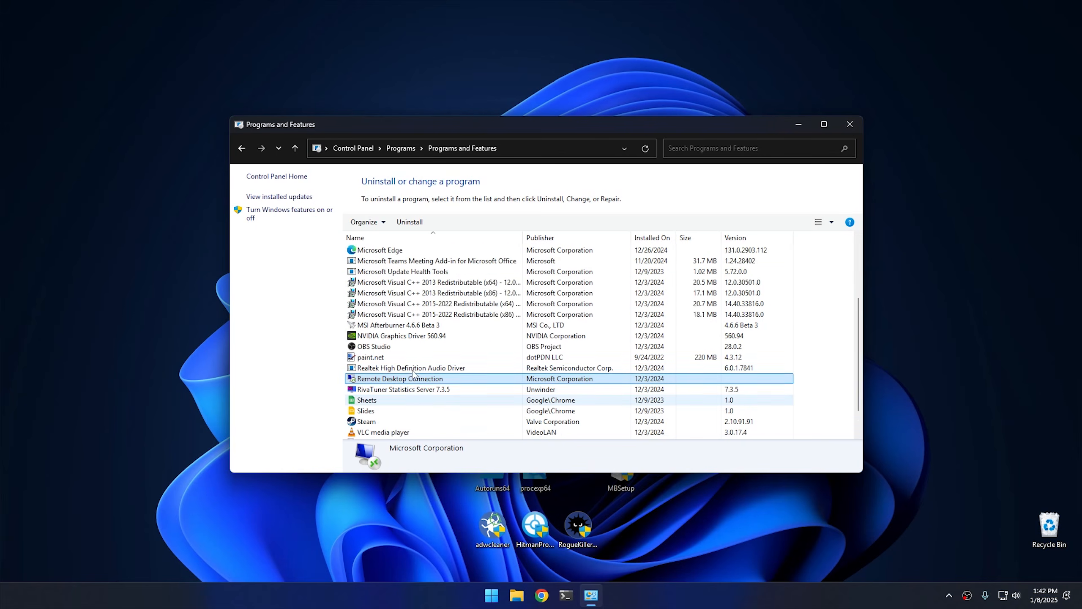
scroll(412, 371, "up", 3)
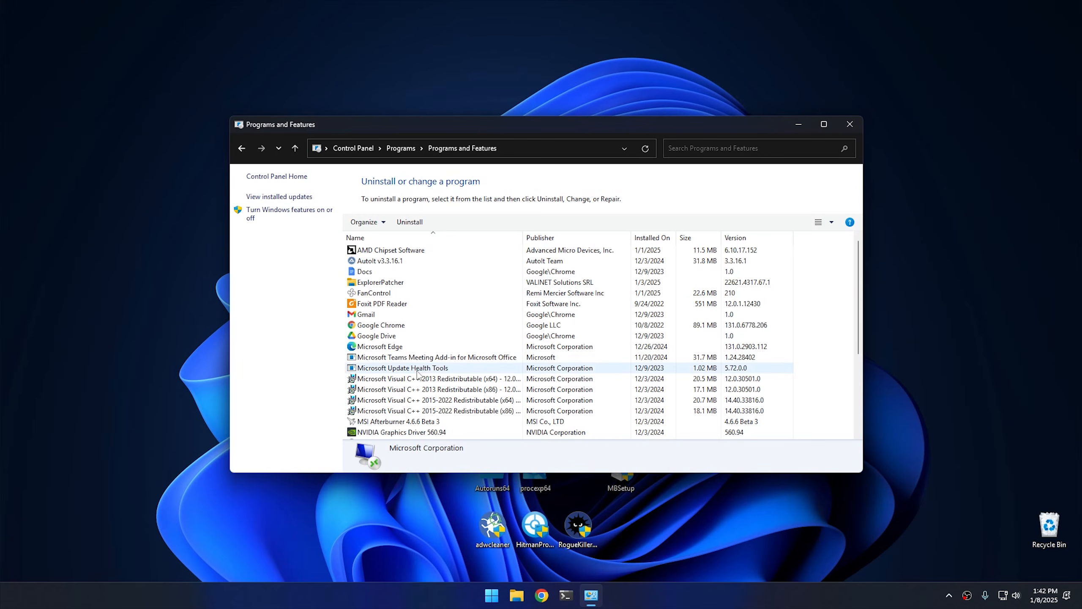
scroll(436, 371, "down", 4)
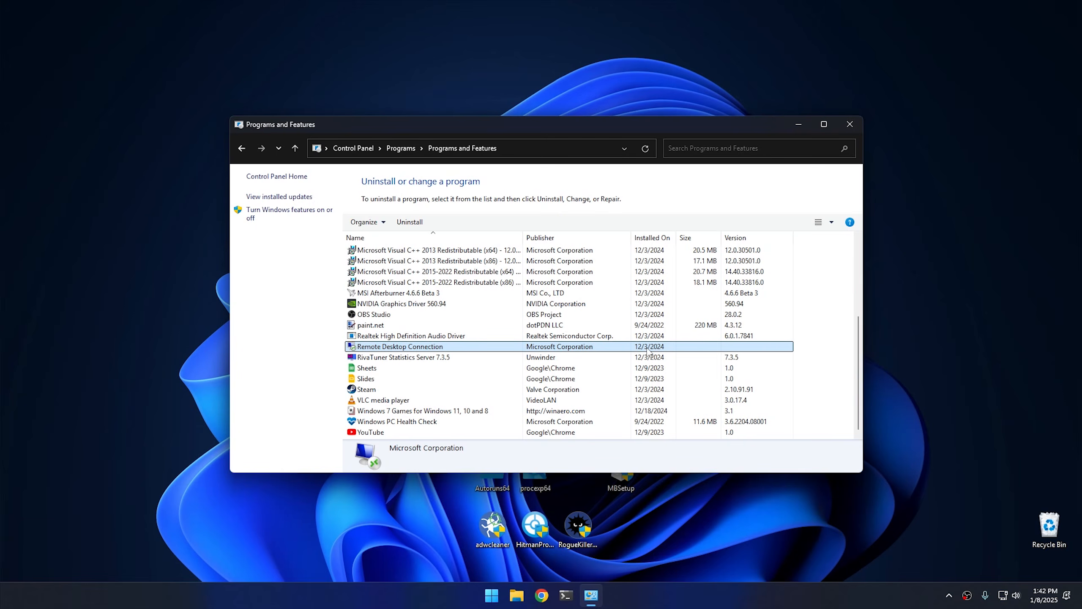
scroll(648, 351, "up", 4)
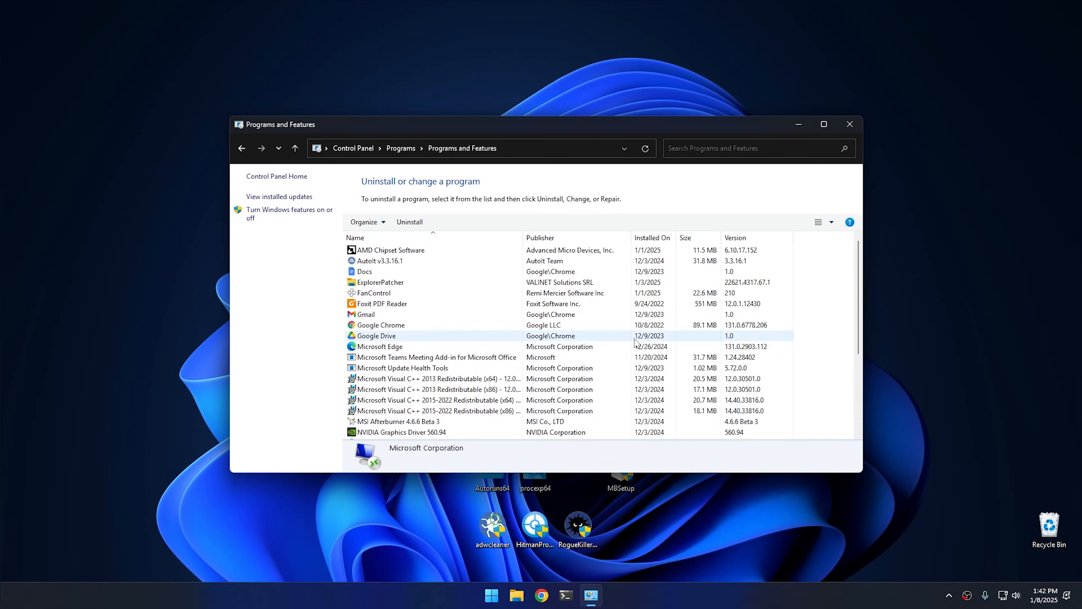
Sort the installed programs by installation date, review them from newest to oldest, and close the Programs and Features window
left_click(648, 238)
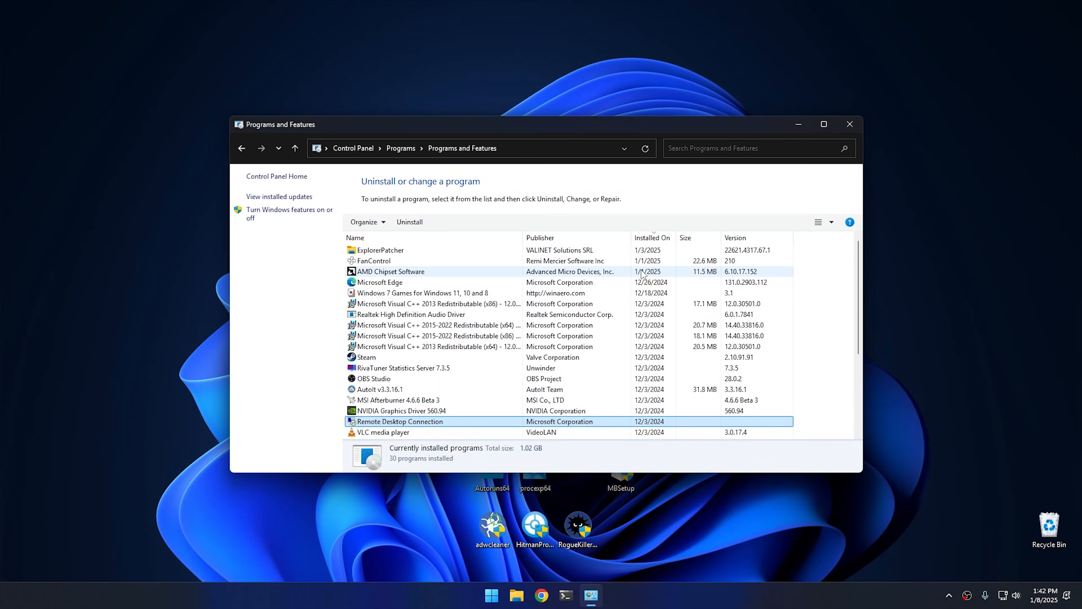
left_click(648, 252)
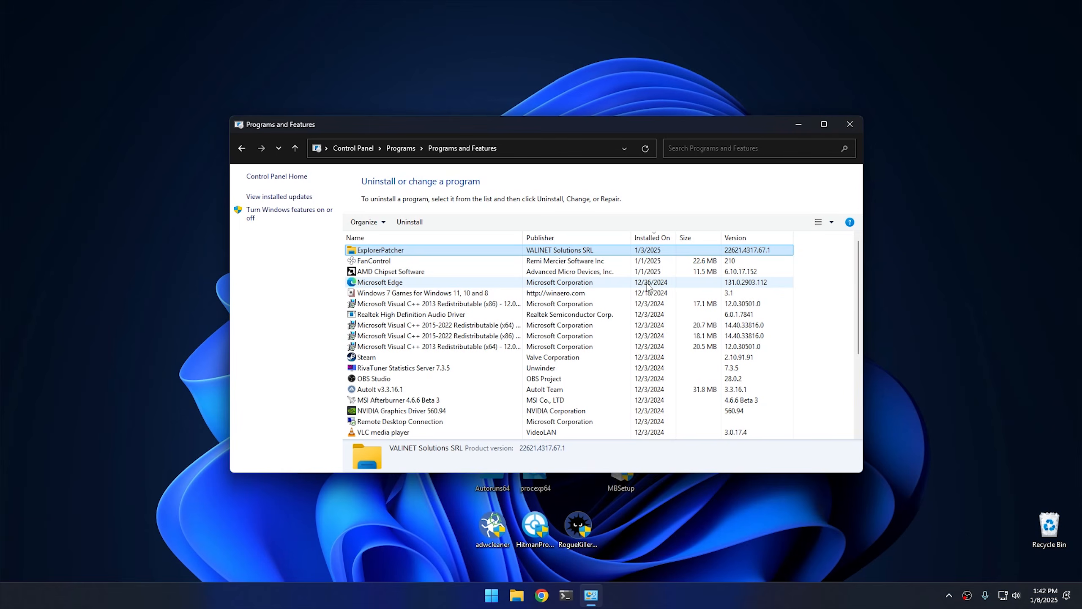
scroll(652, 291, "down", 4)
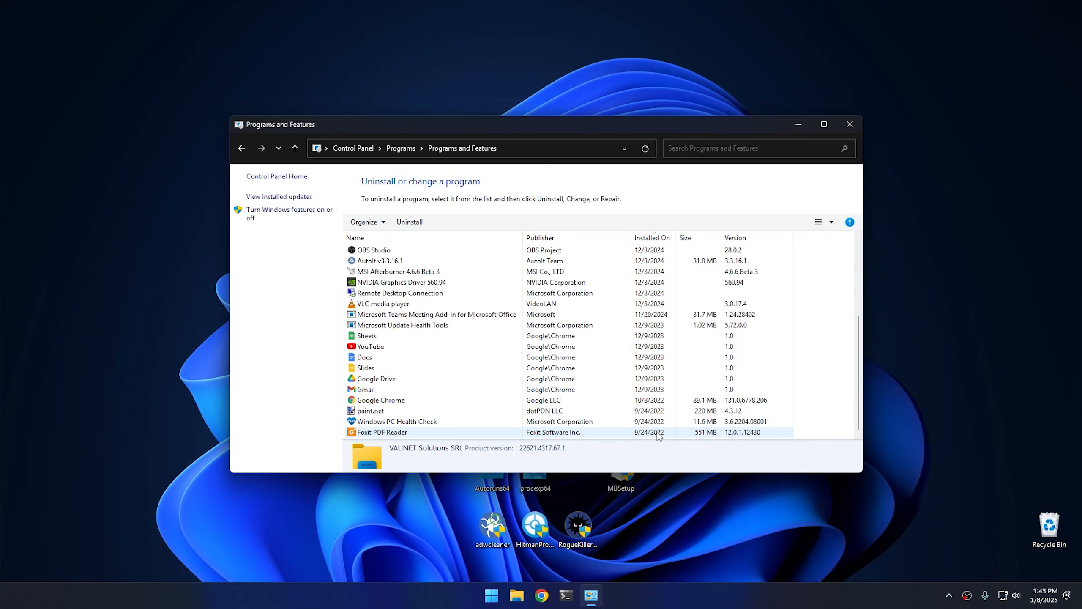
scroll(659, 436, "up", 4)
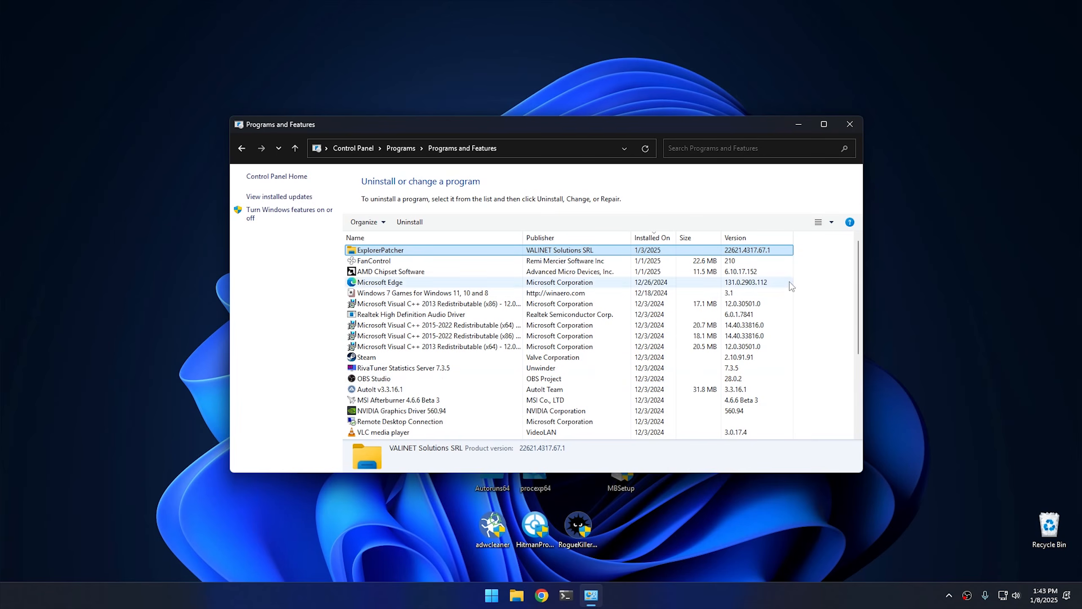
left_click(849, 125)
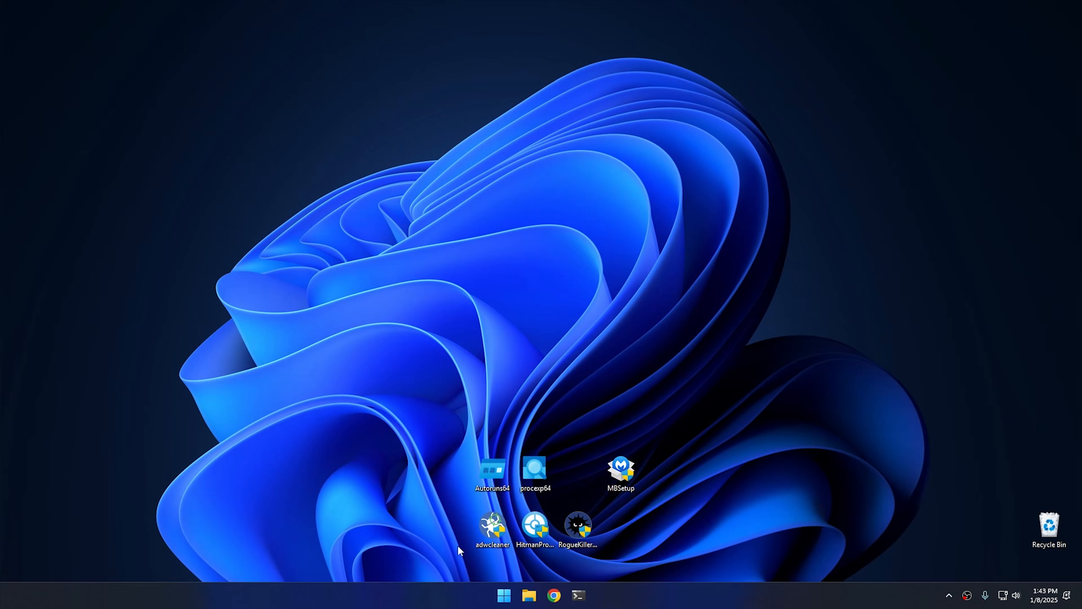
Open Task Manager and move its window above the desktop icons
right_click(423, 598)
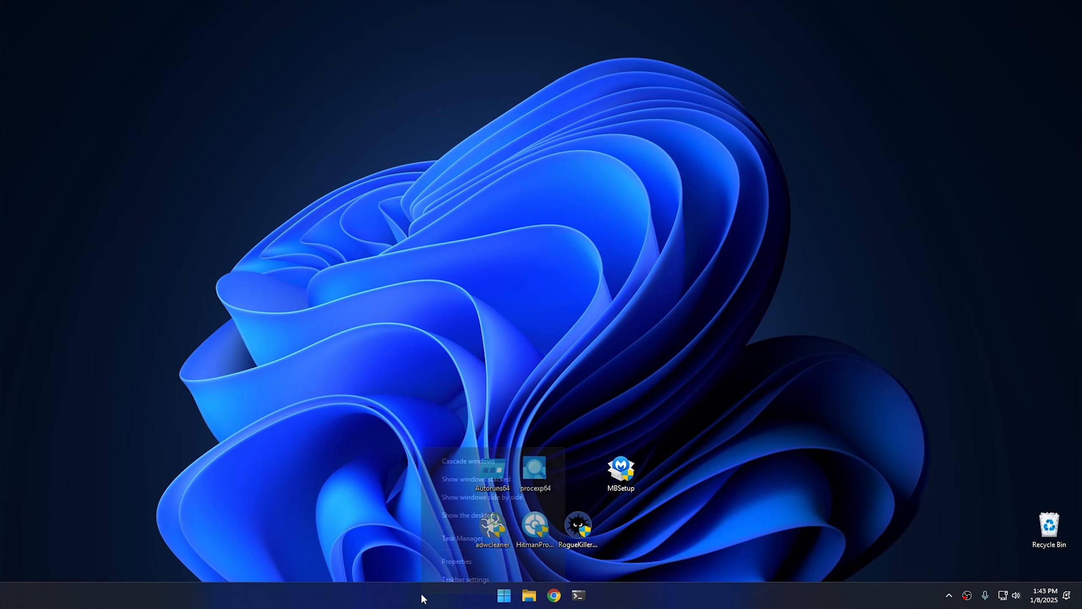
left_click(480, 539)
left_click_drag(714, 189, 474, 137)
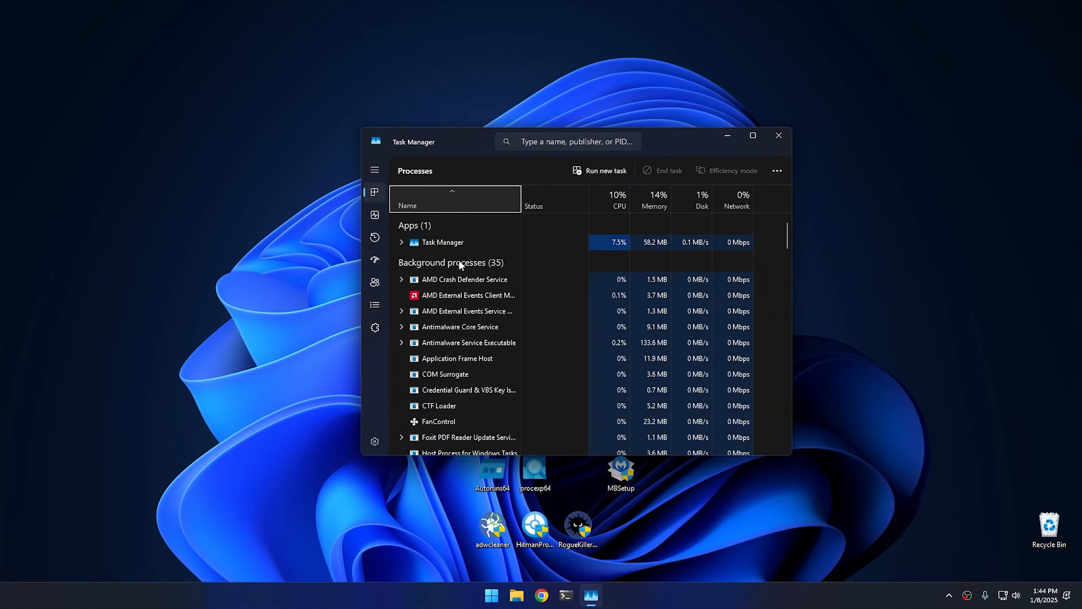
Examine the running background and Windows processes in Task Manager for anything suspicious
scroll(480, 287, "down", 2)
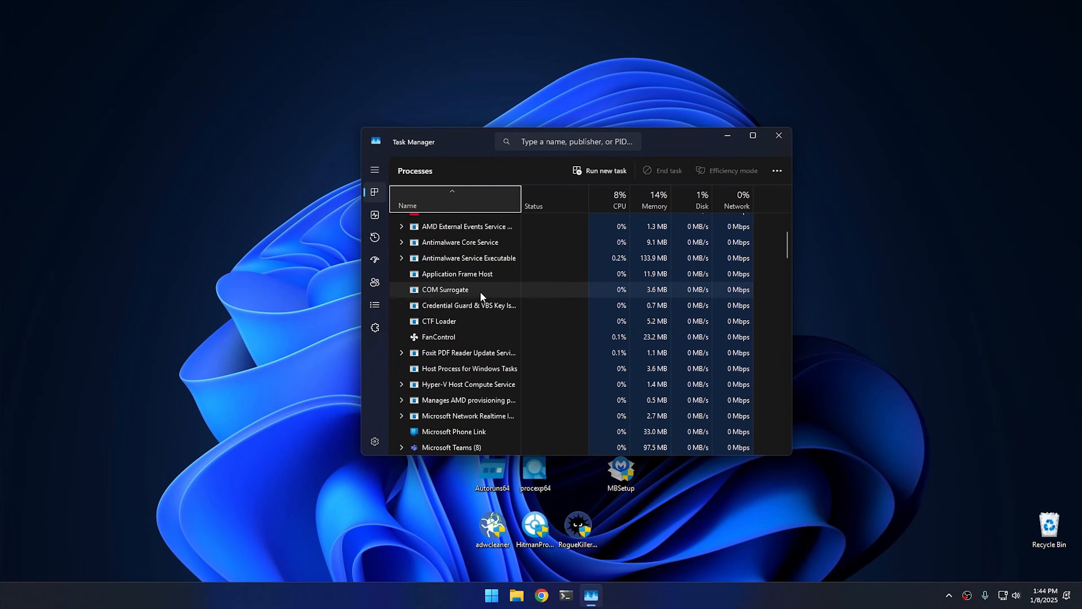
scroll(480, 291, "down", 1)
scroll(481, 296, "down", 1)
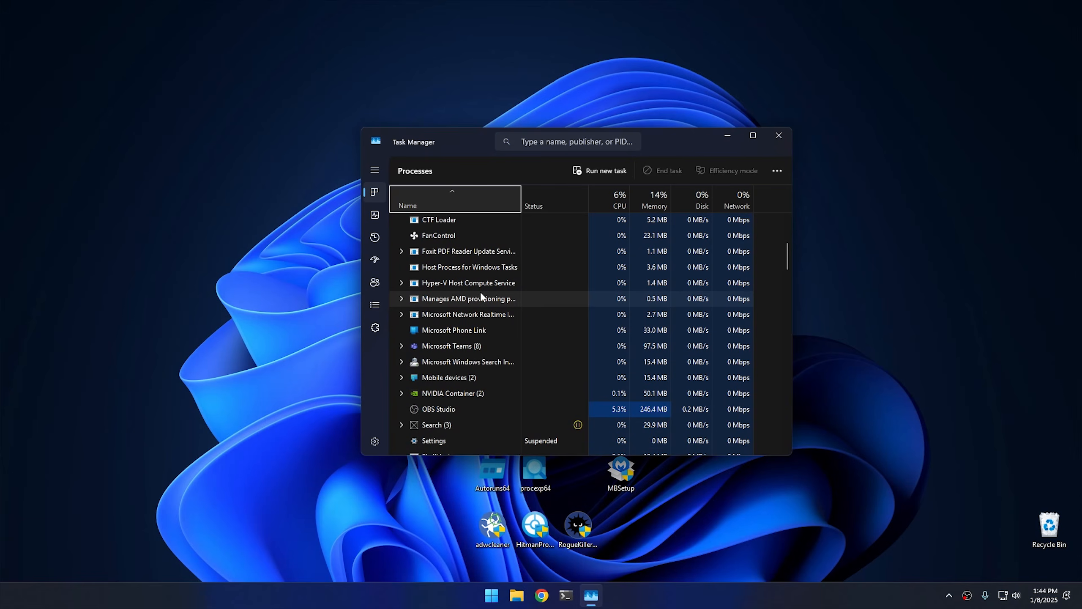
scroll(481, 295, "down", 1)
scroll(480, 295, "down", 1)
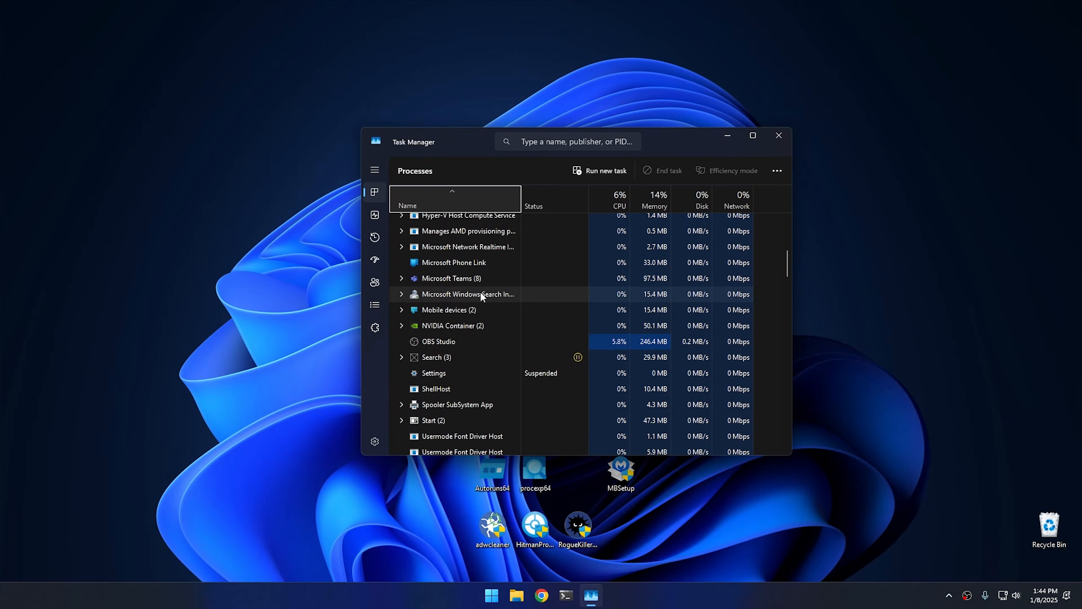
scroll(480, 295, "down", 5)
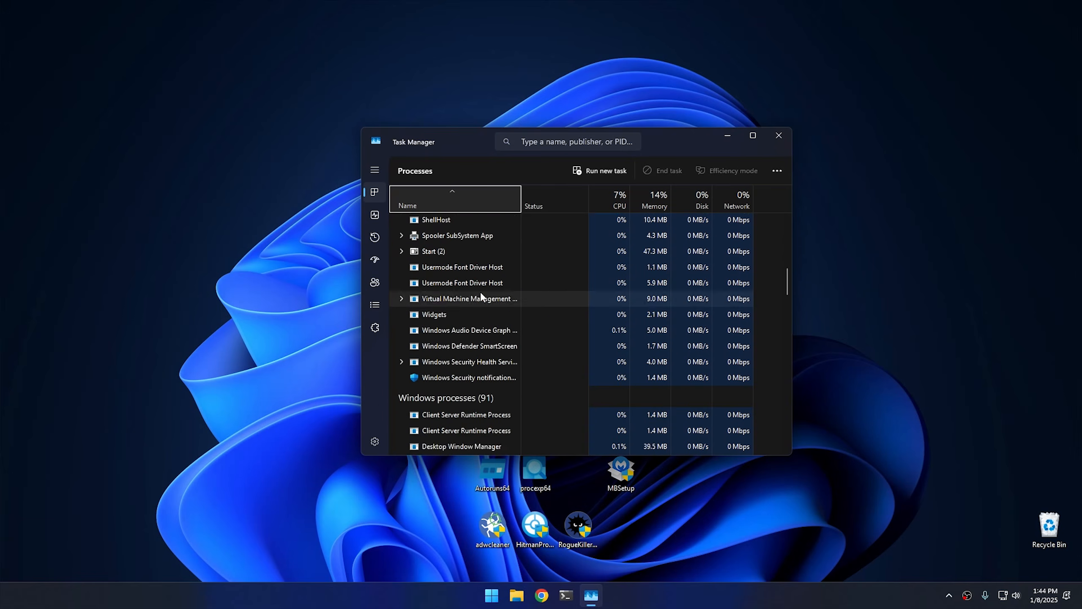
scroll(481, 295, "down", 2)
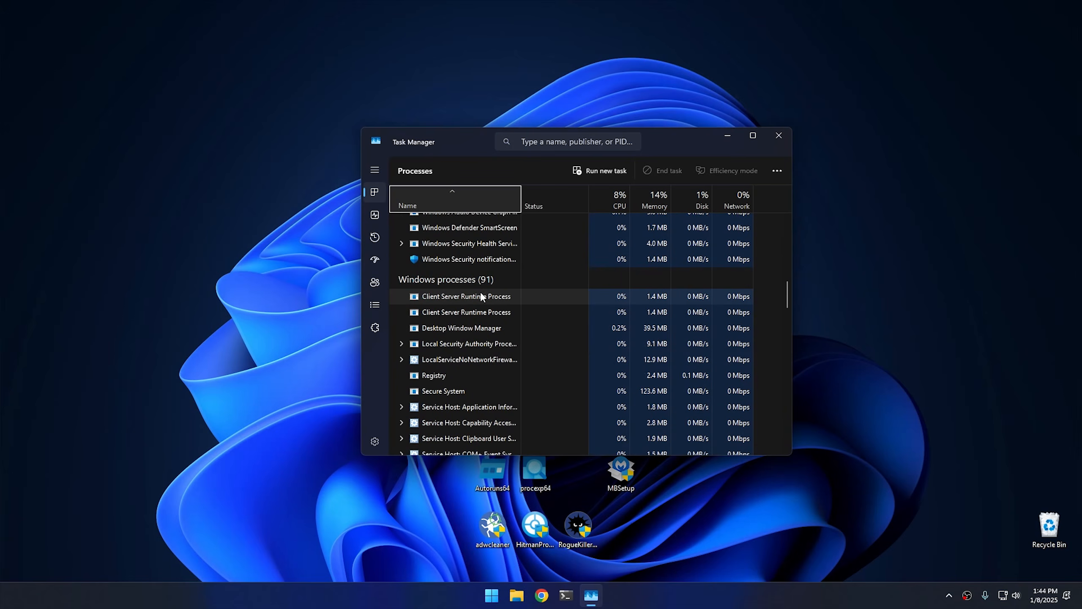
scroll(481, 295, "down", 3)
scroll(481, 296, "up", 5)
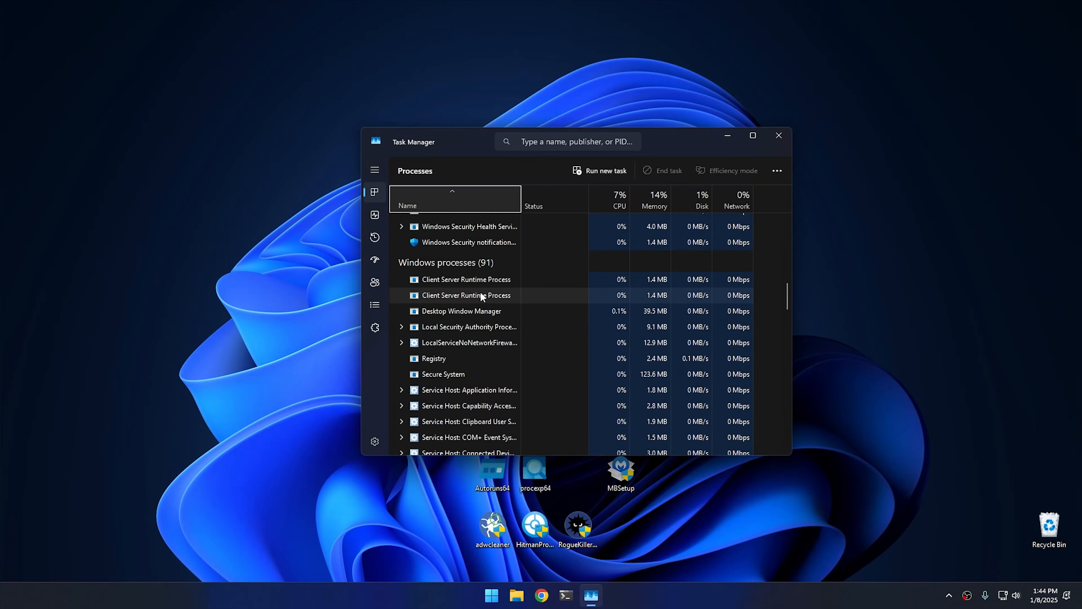
scroll(480, 296, "up", 1)
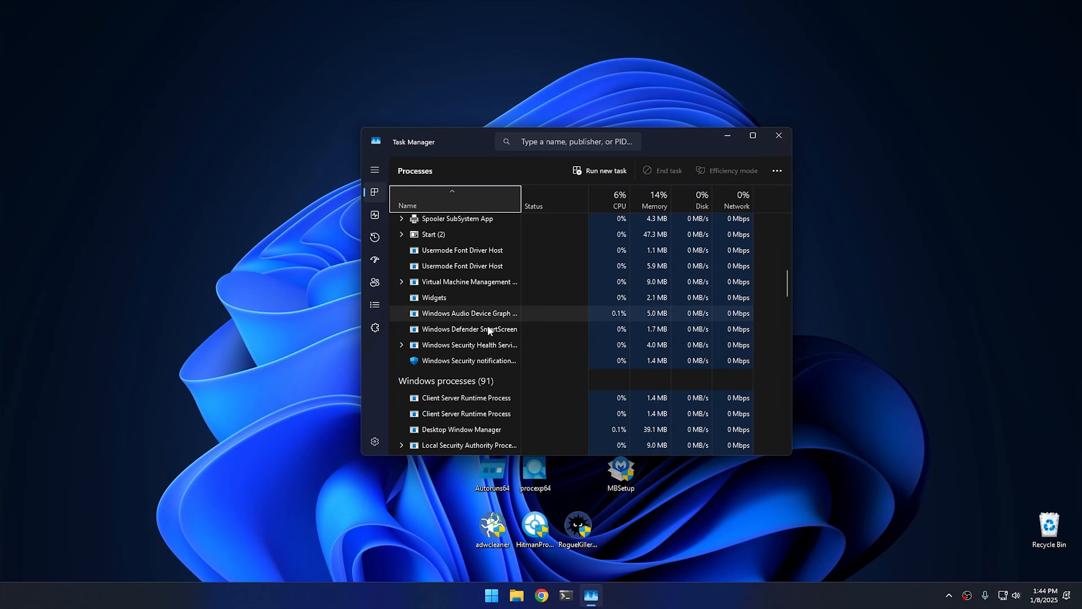
scroll(488, 328, "down", 2)
scroll(488, 329, "down", 6)
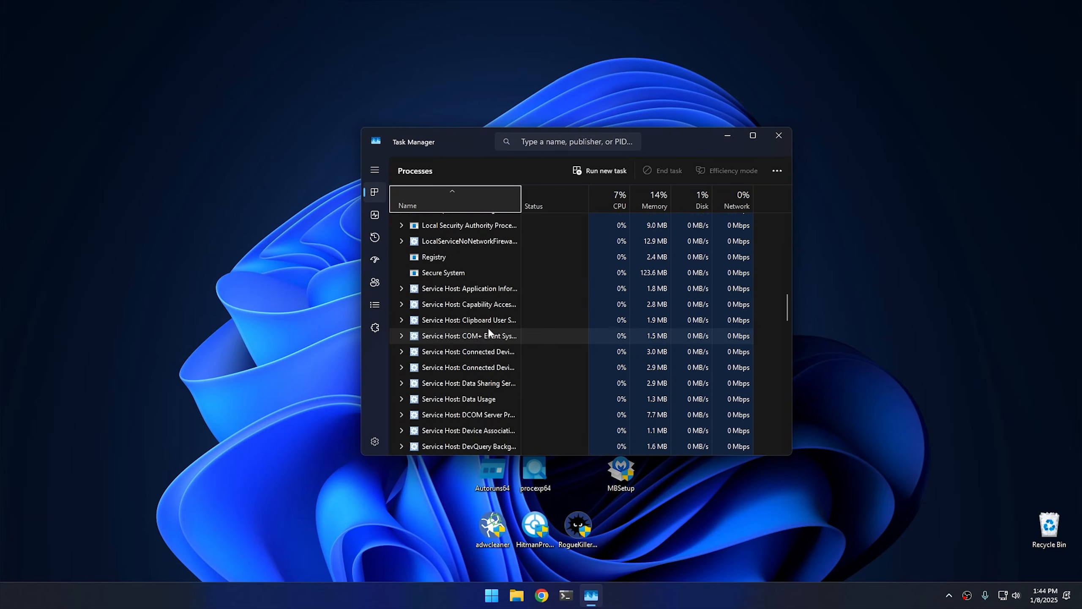
scroll(489, 329, "down", 4)
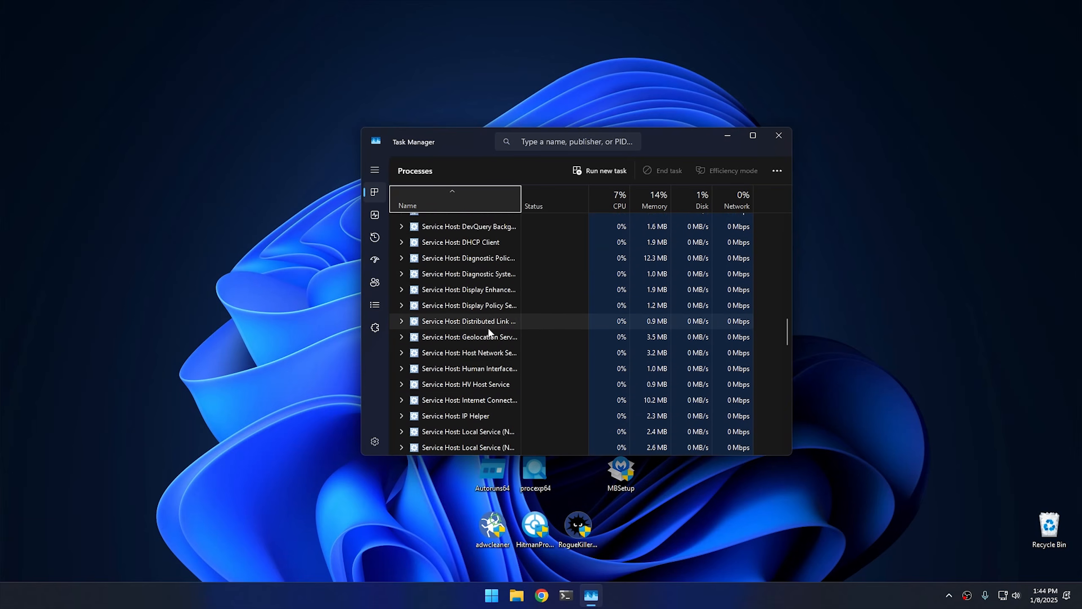
scroll(489, 330, "down", 4)
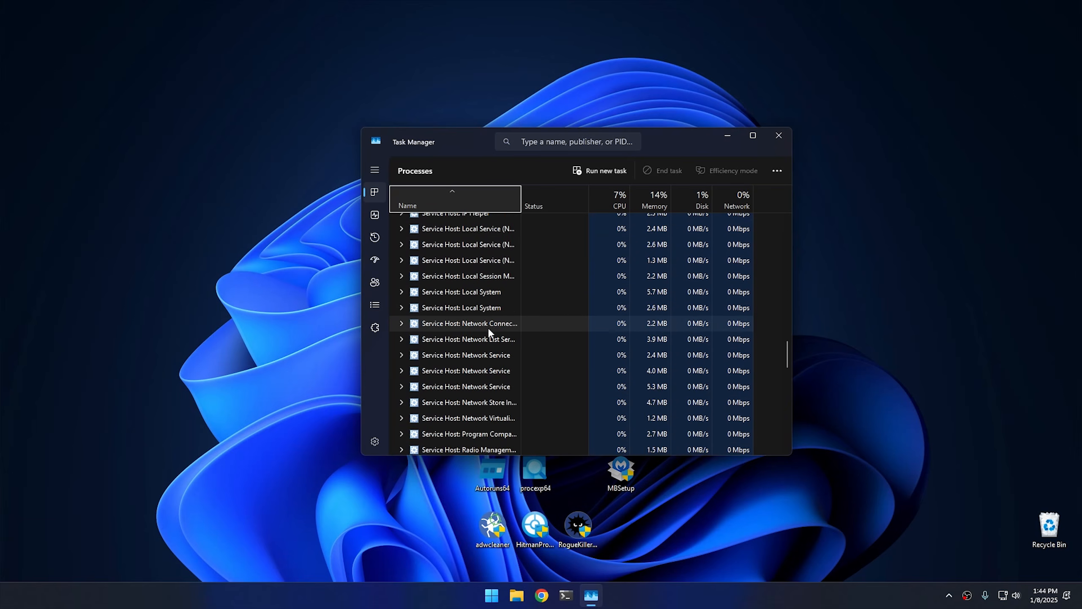
scroll(489, 332, "down", 7)
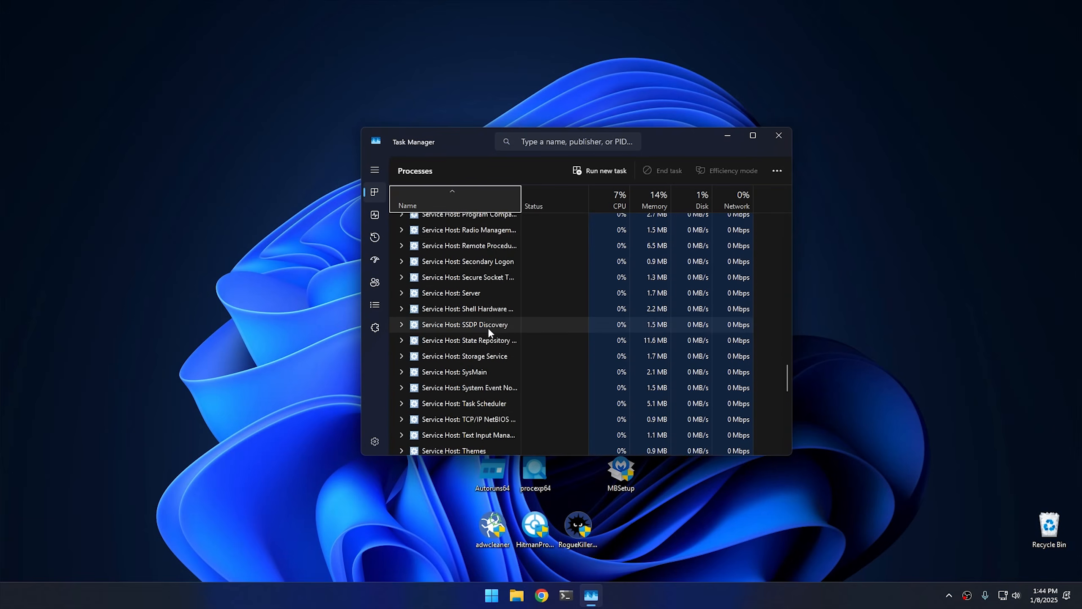
scroll(488, 327, "down", 6)
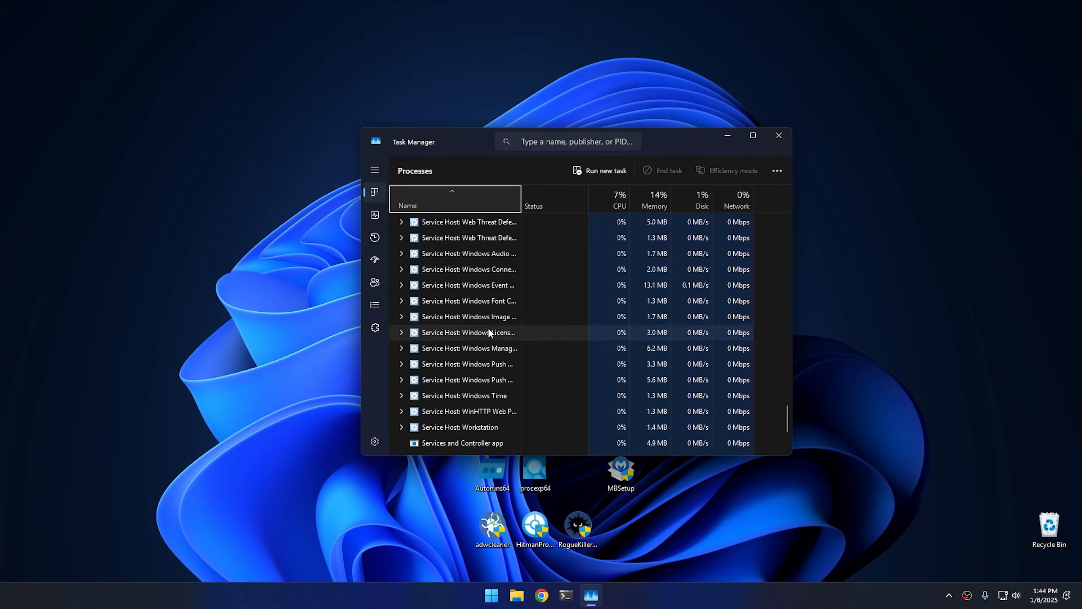
scroll(489, 329, "up", 1)
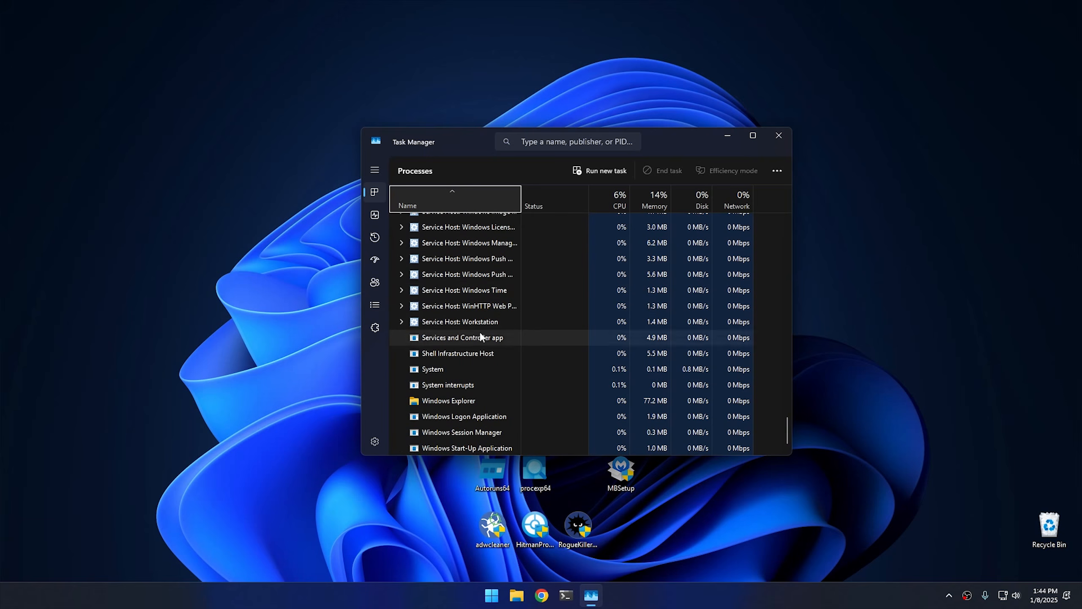
Show the startup apps and search online for information about the RtkNGUI64 entry
left_click(376, 259)
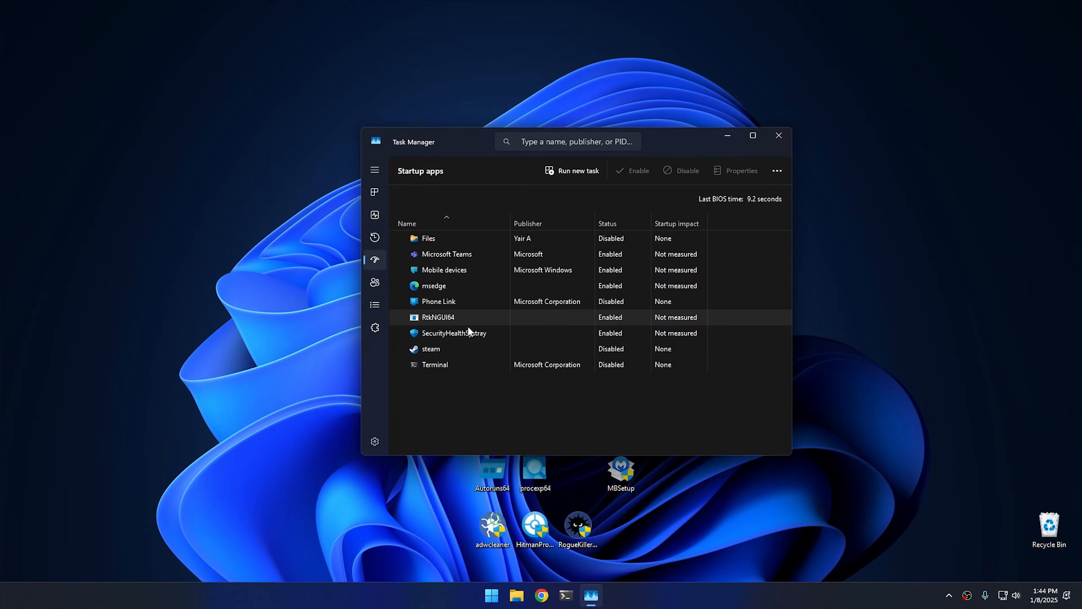
left_click(432, 320)
right_click(450, 317)
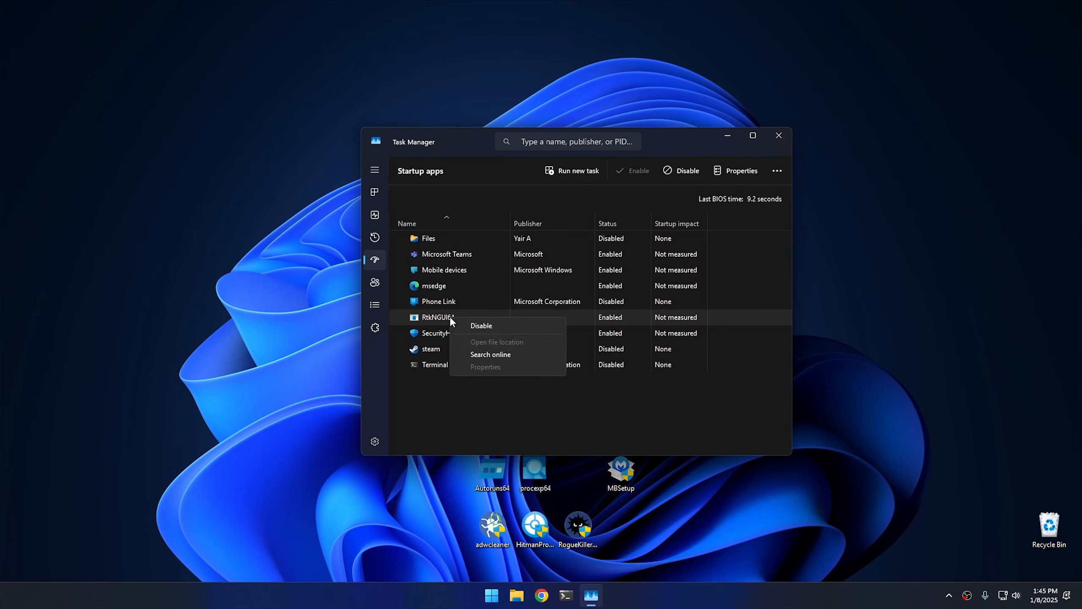
left_click(489, 355)
left_click(595, 60)
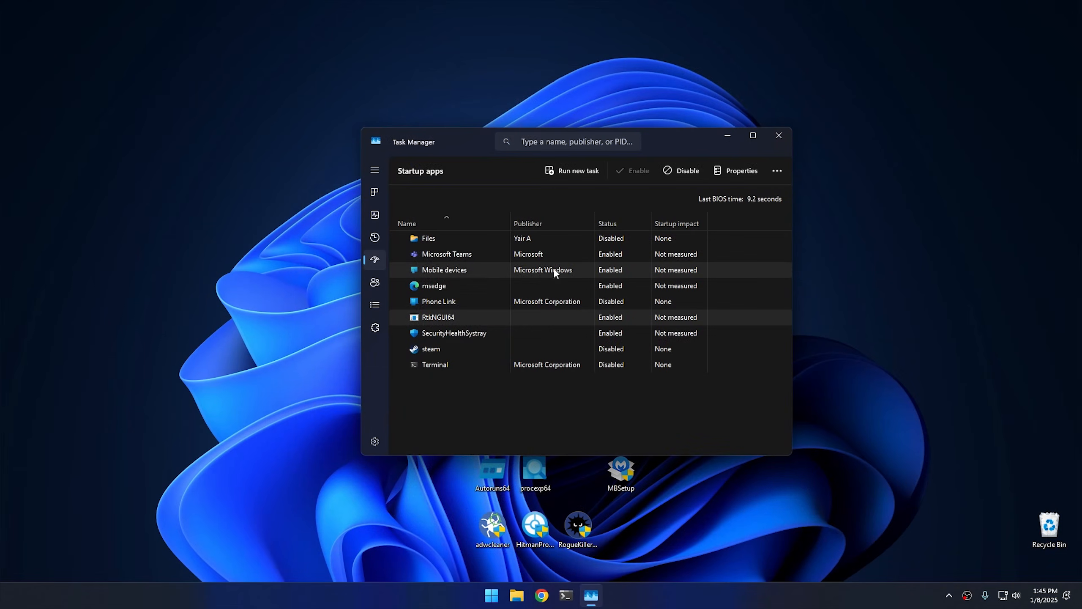
Check the Phone Link and Files entries among the startup apps
left_click(453, 301)
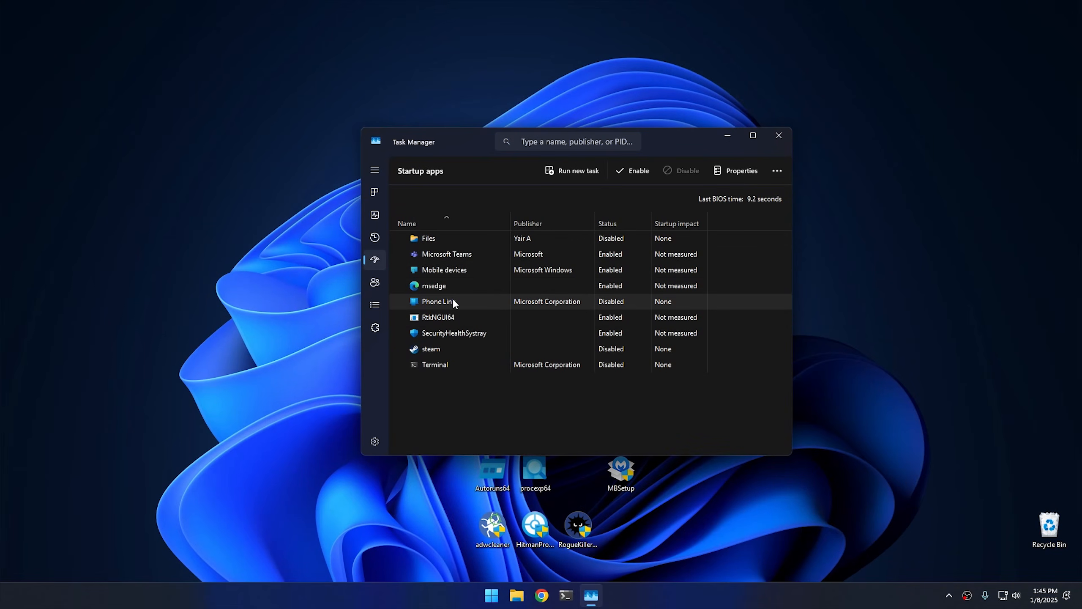
left_click(431, 239)
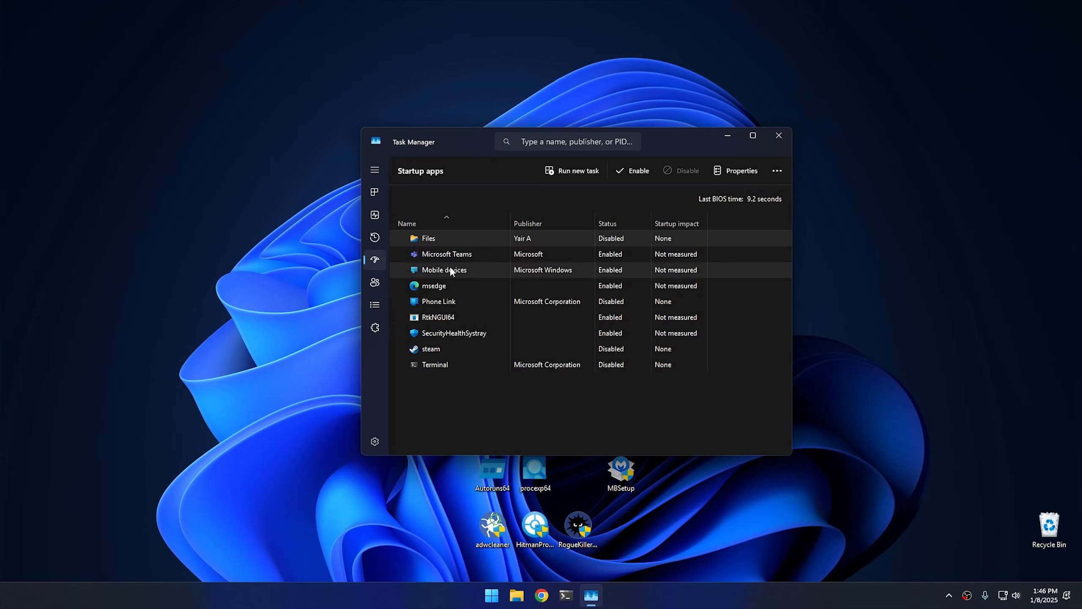
Check the options of the Files startup entry, and disable and re-enable the RtkNGUI64 startup app
right_click(435, 238)
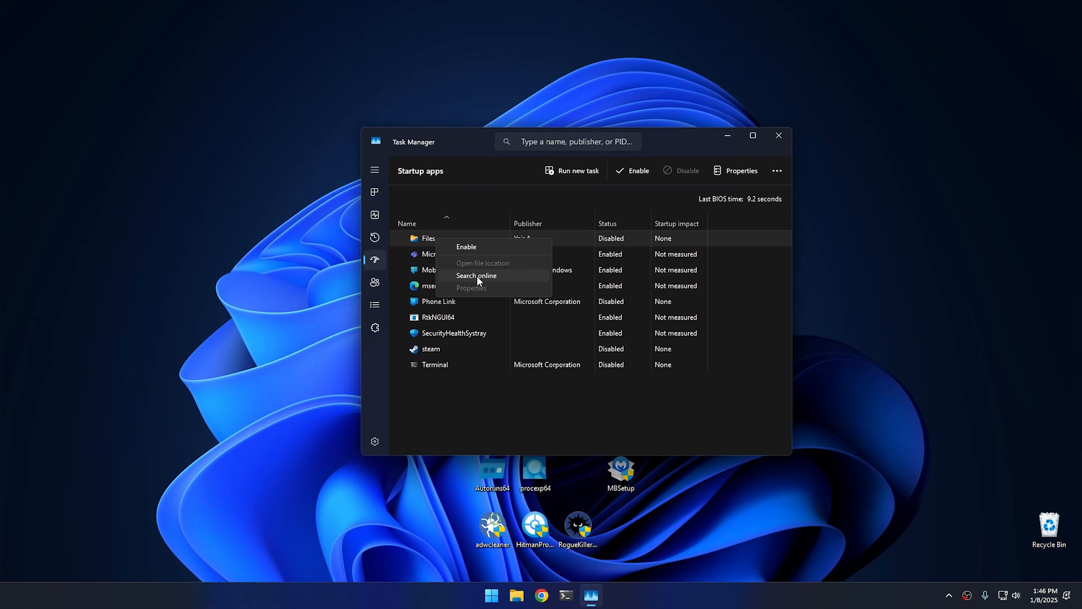
left_click(453, 392)
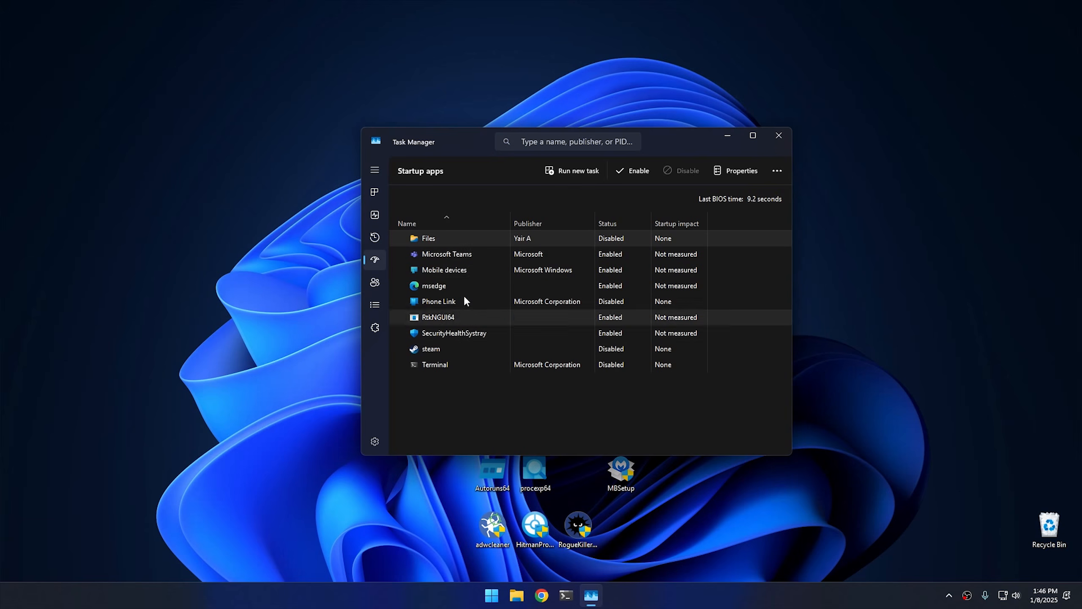
left_click(444, 319)
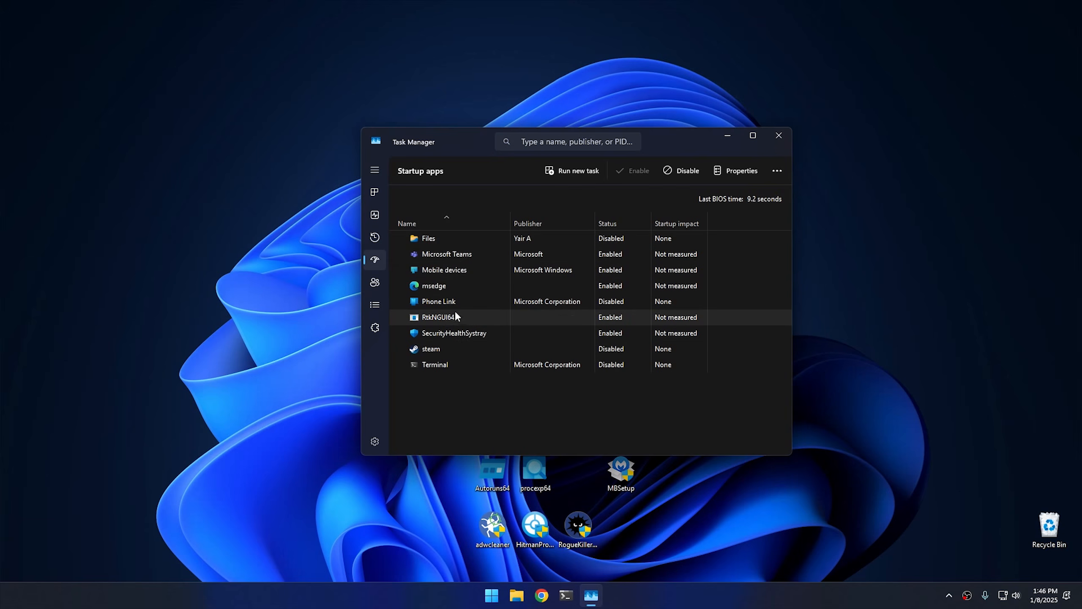
left_click(684, 172)
left_click(630, 168)
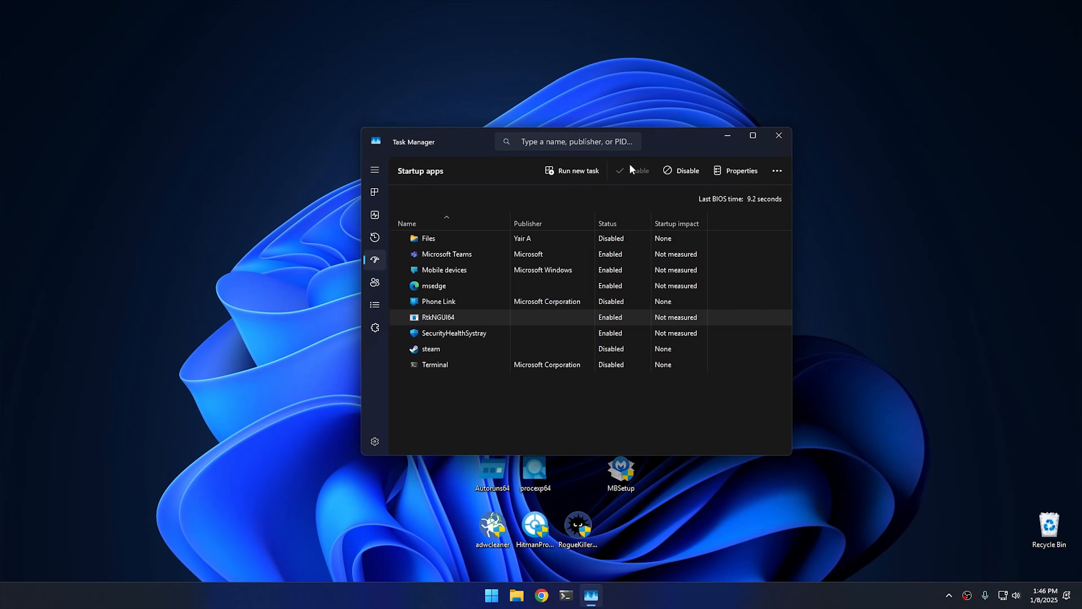
Review the Phone Link, Files, steam and Terminal entries among the startup apps and close Task Manager
left_click(452, 302)
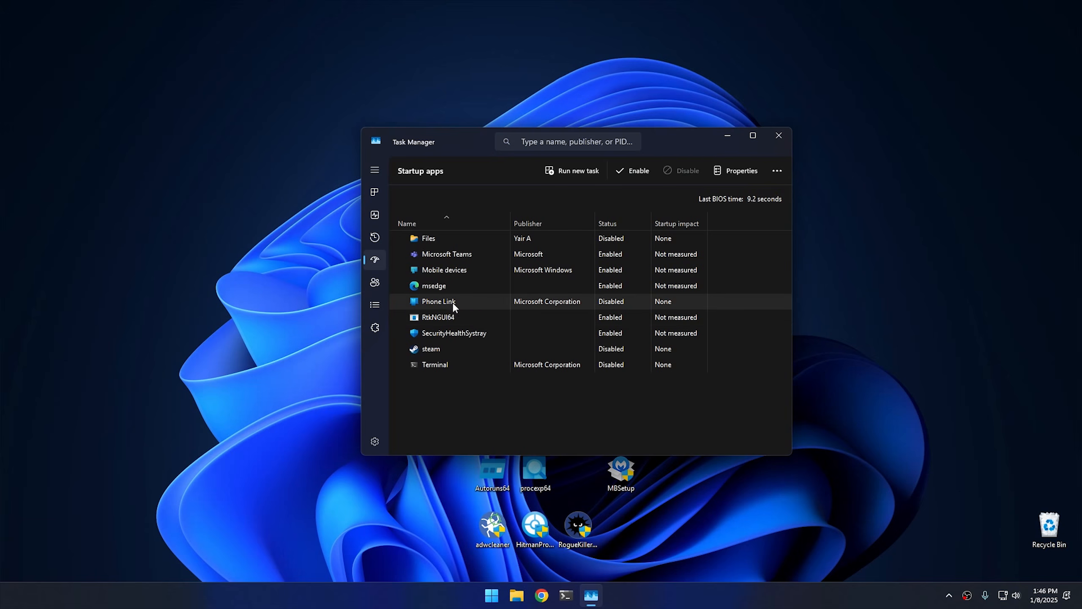
left_click(463, 237)
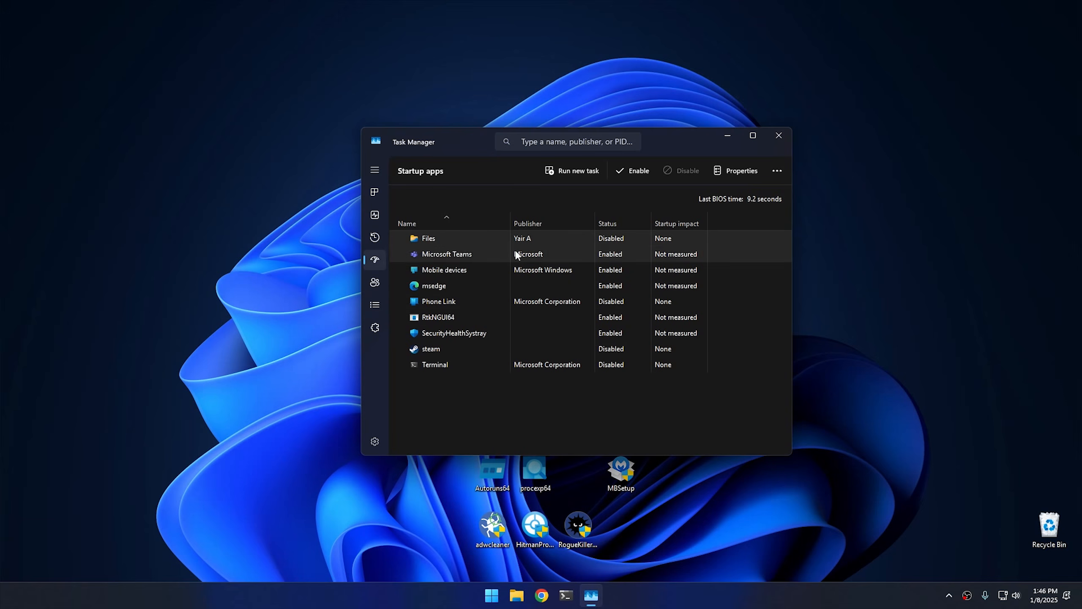
left_click(443, 351)
left_click(447, 364)
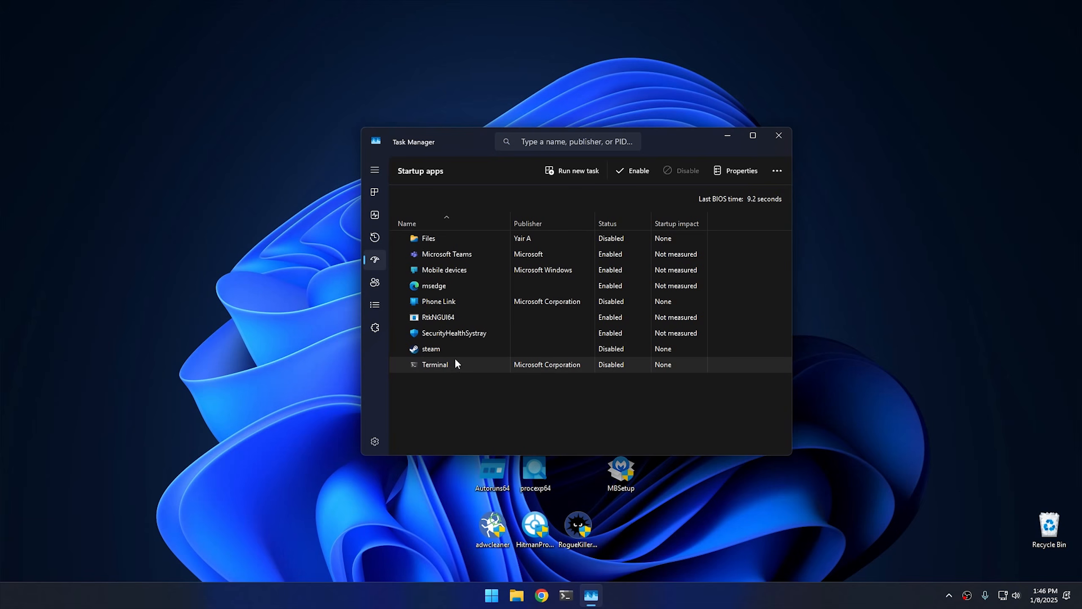
left_click(455, 353)
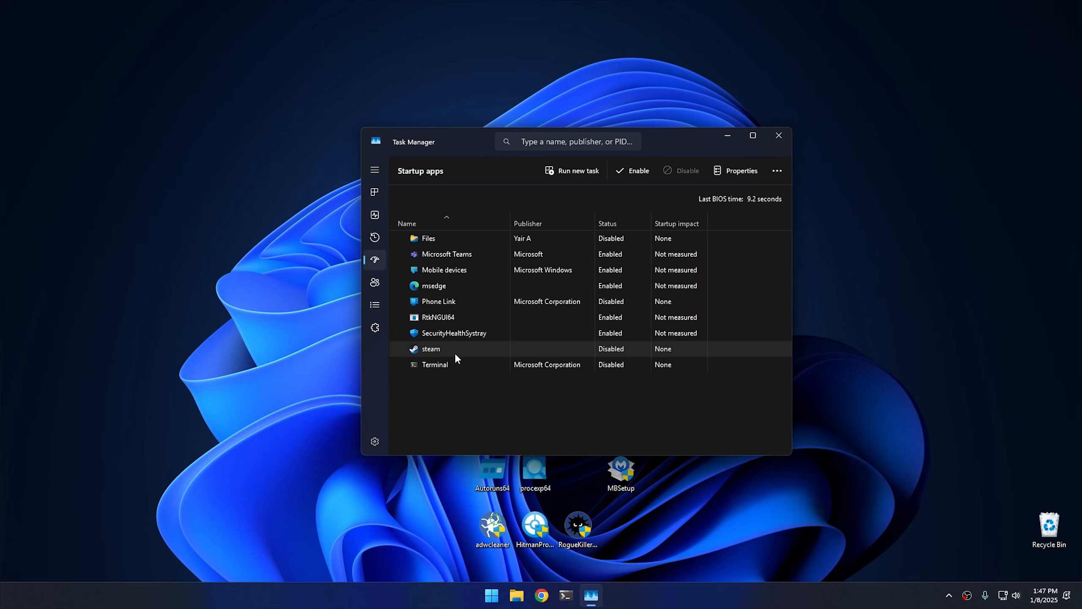
left_click(784, 136)
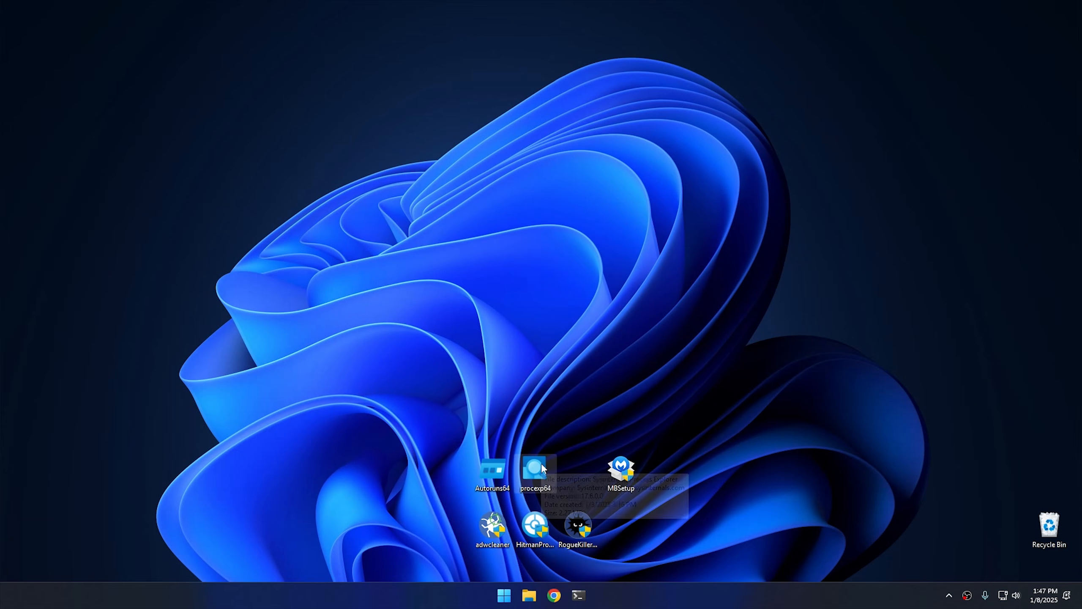
Run procexp64 from the desktop as administrator, allow it to make changes, and reposition the Process Explorer window
mouse_move(542, 465)
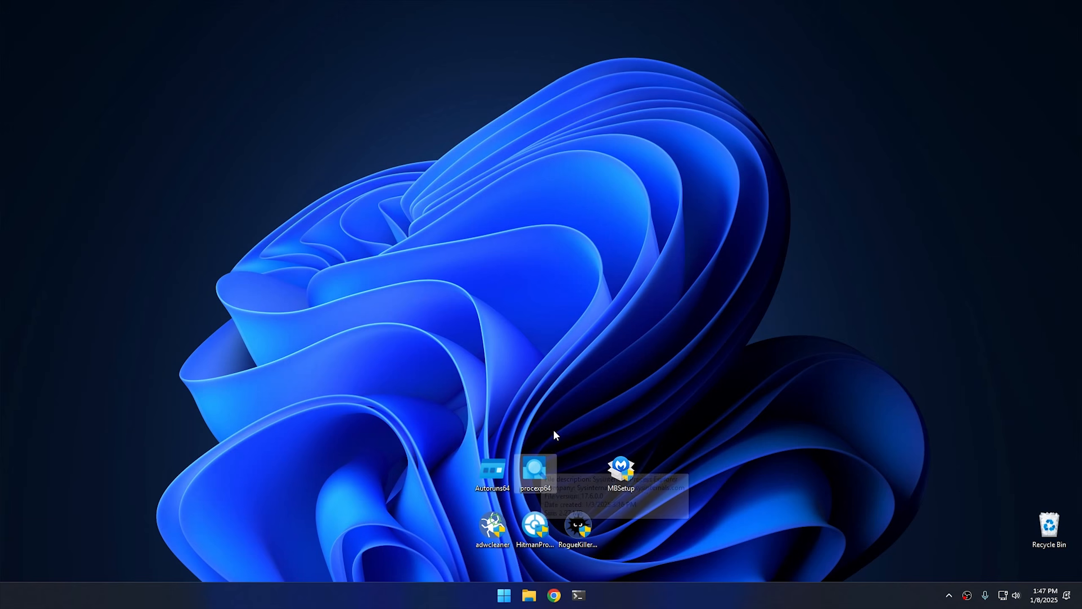
right_click(541, 470)
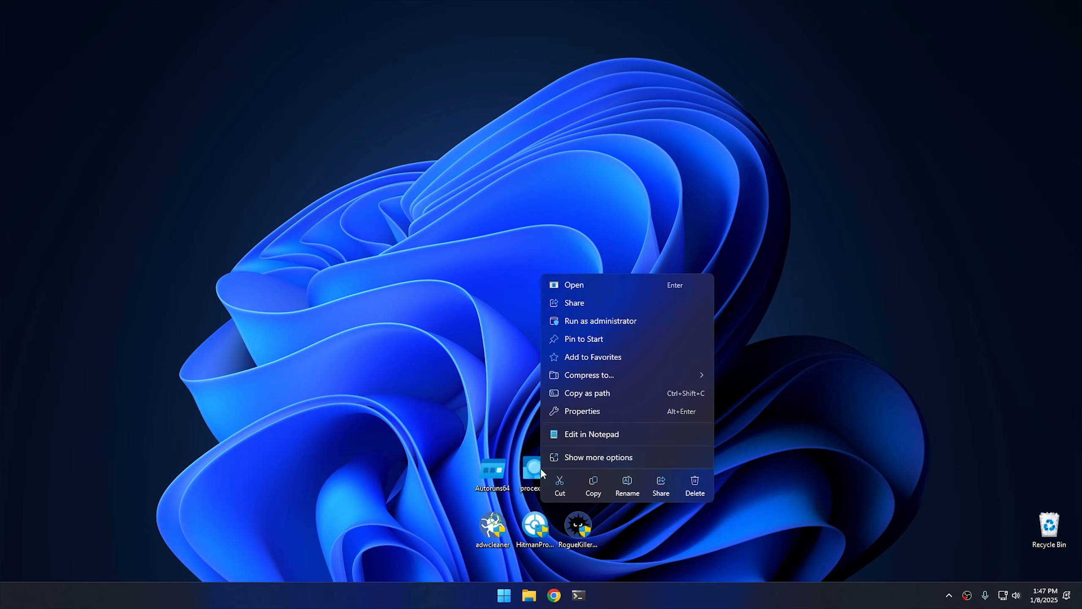
left_click(595, 320)
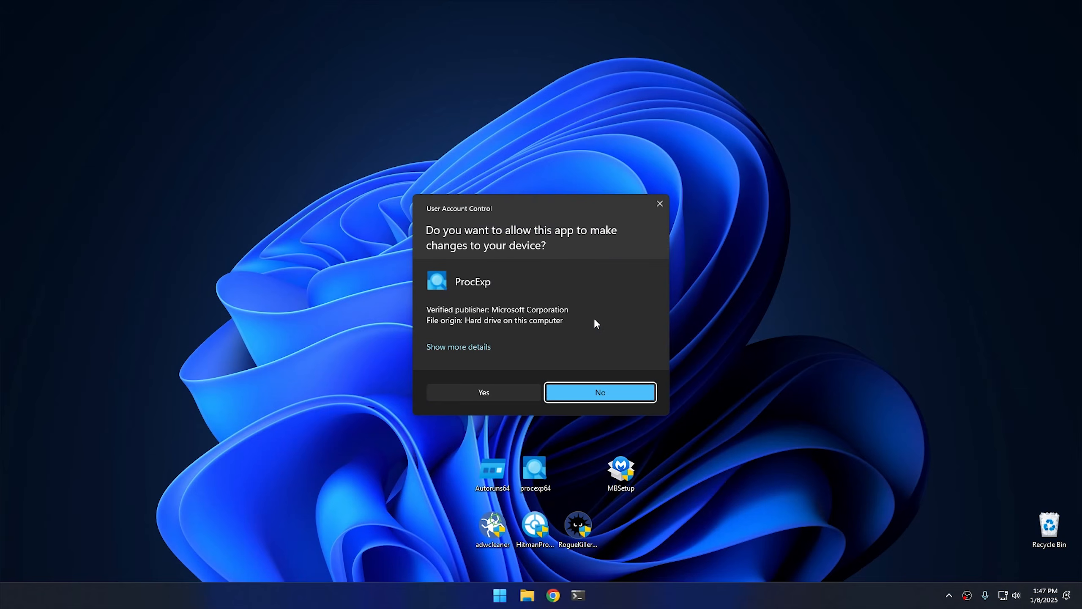
left_click(484, 392)
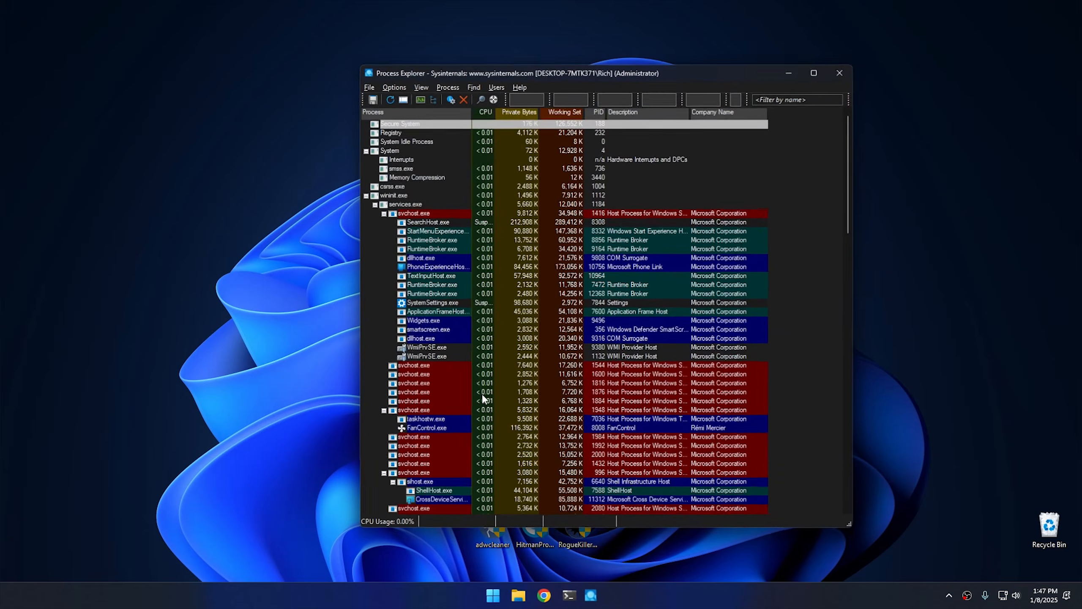
left_click_drag(630, 69, 569, 72)
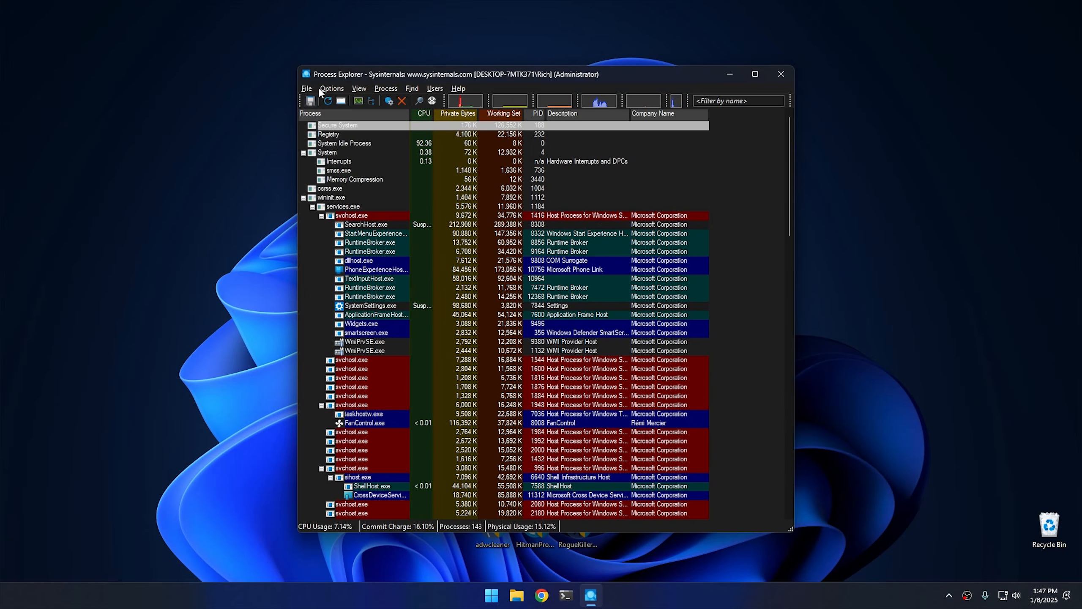
Switch the Process Explorer theme from dark to light
left_click(359, 89)
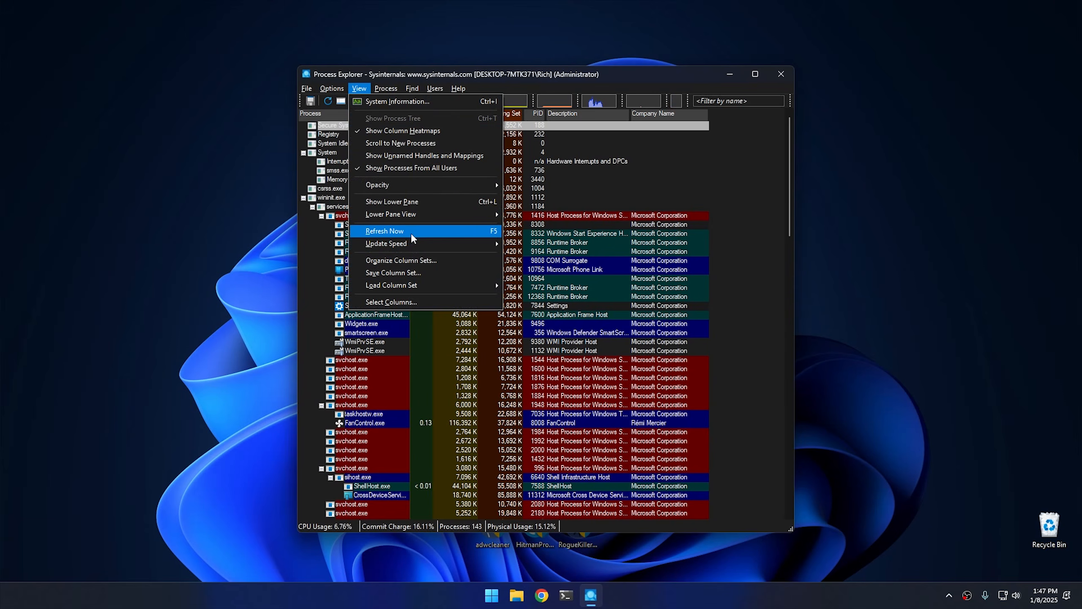
mouse_move(332, 89)
mouse_move(367, 285)
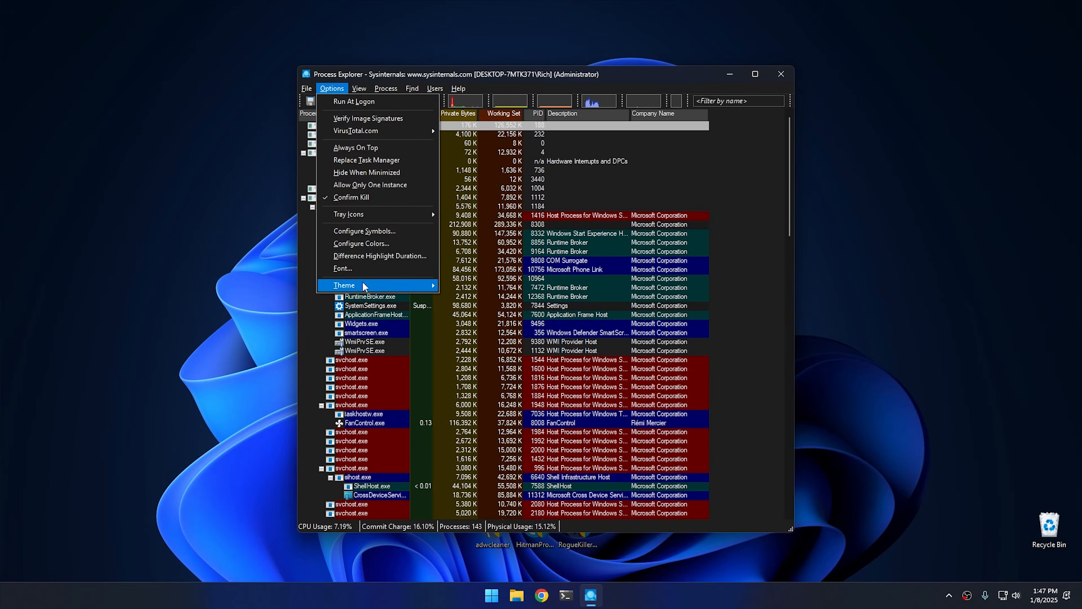
left_click(477, 285)
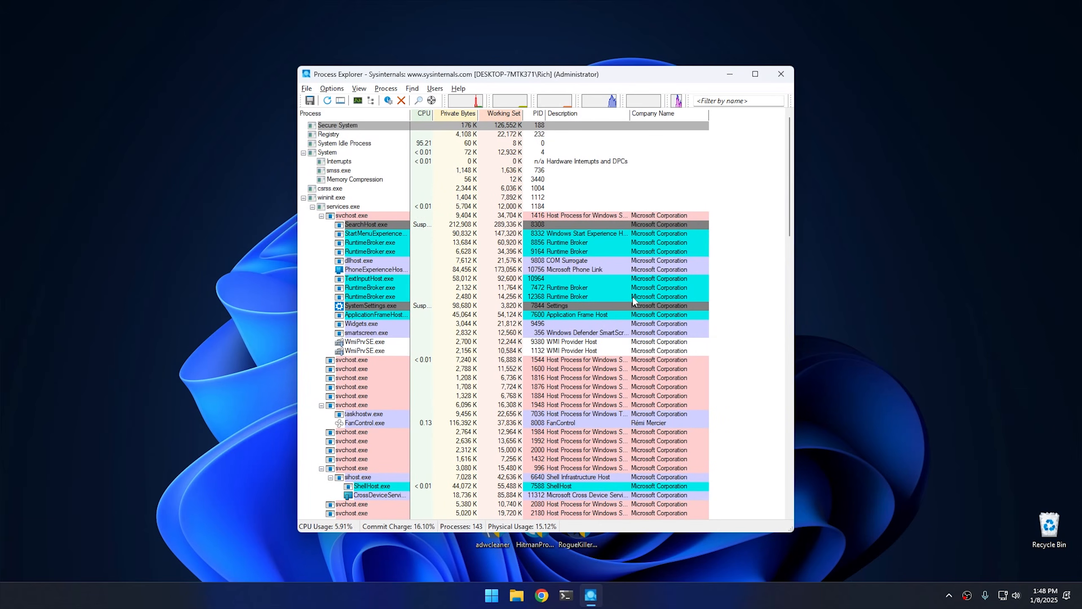
Turn on VirusTotal checking for the processes, skim and close the opened terms page, and accept VirusTotal's terms of service
left_click(330, 88)
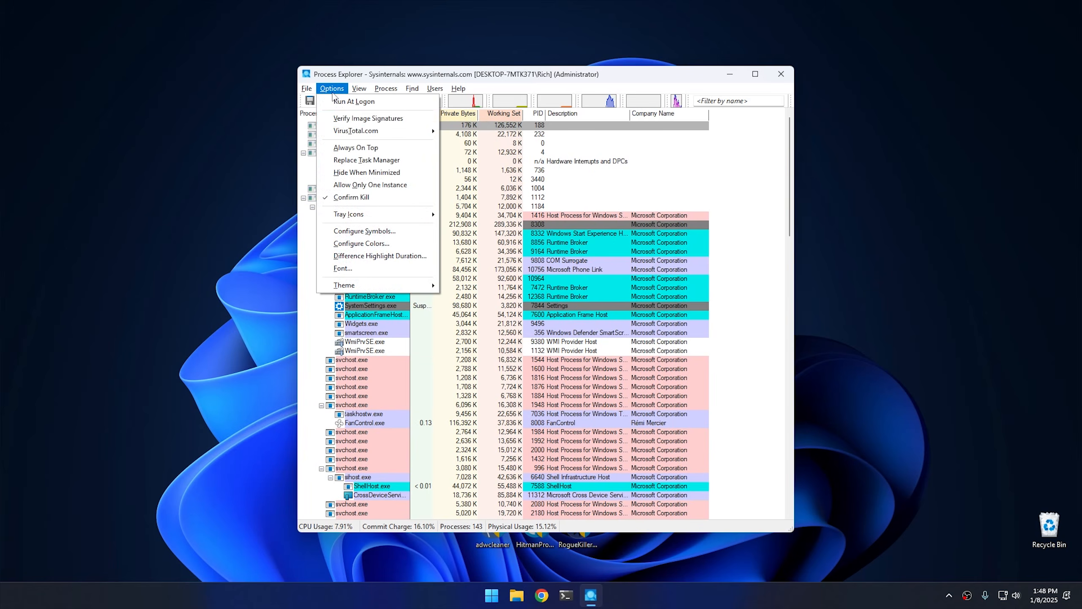
mouse_move(361, 133)
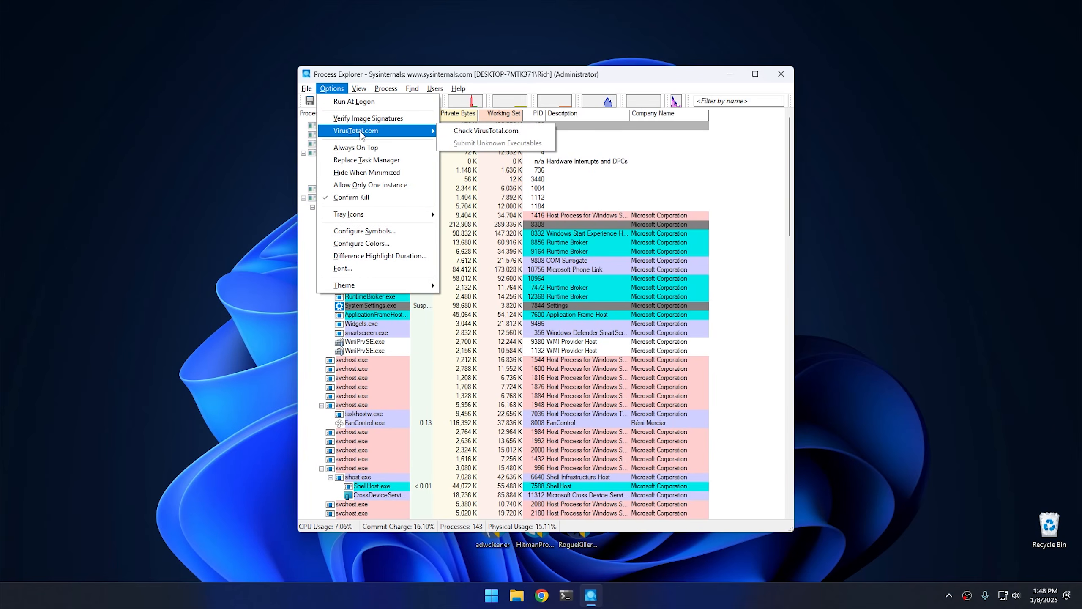
left_click(509, 133)
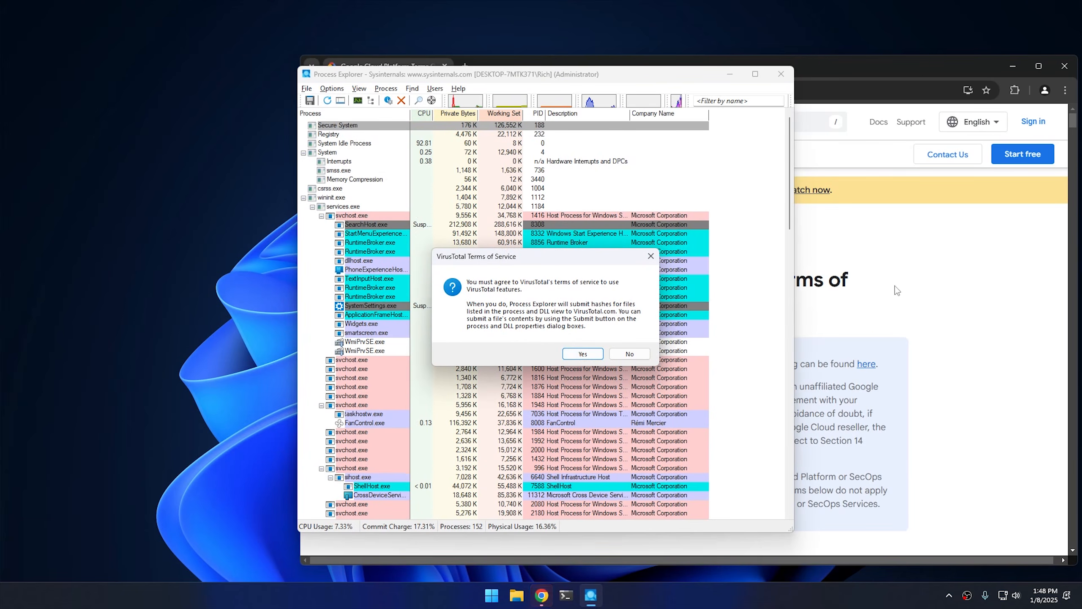
left_click(830, 310)
scroll(687, 333, "down", 6)
scroll(687, 333, "down", 10)
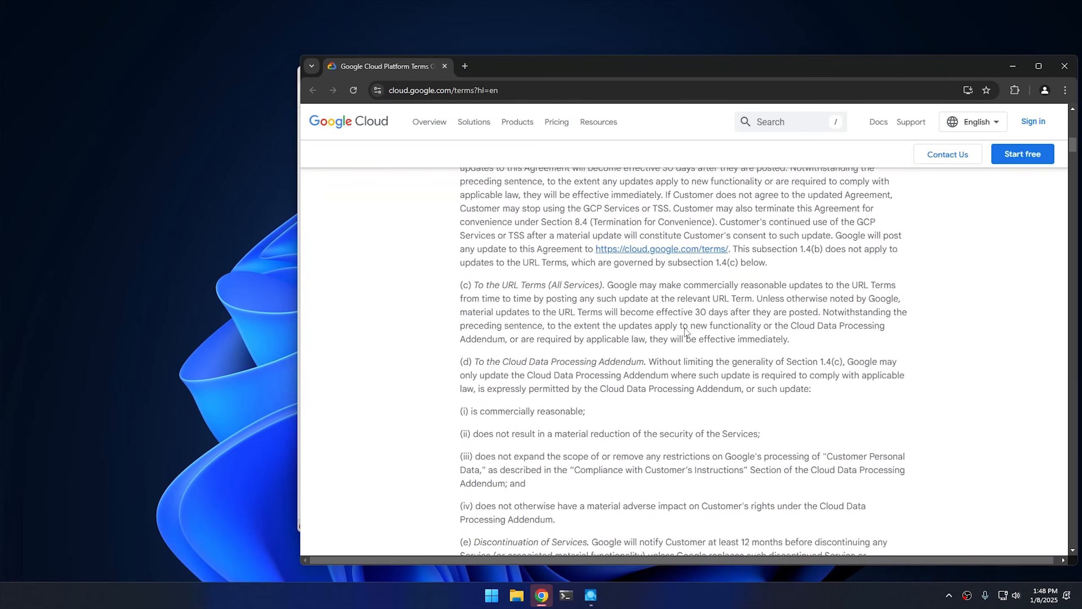
left_click(445, 67)
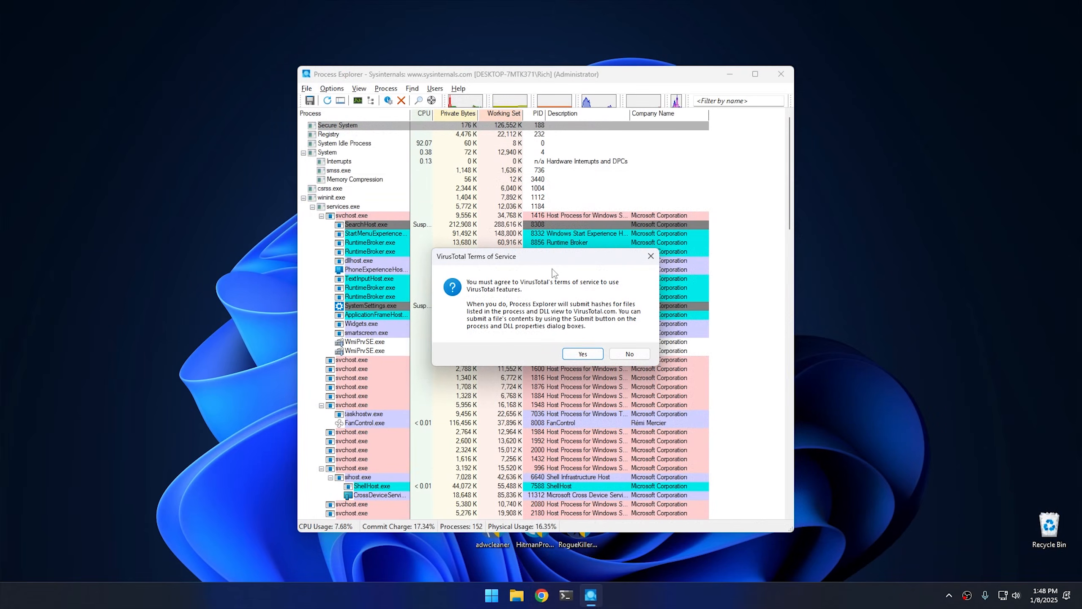
left_click(582, 364)
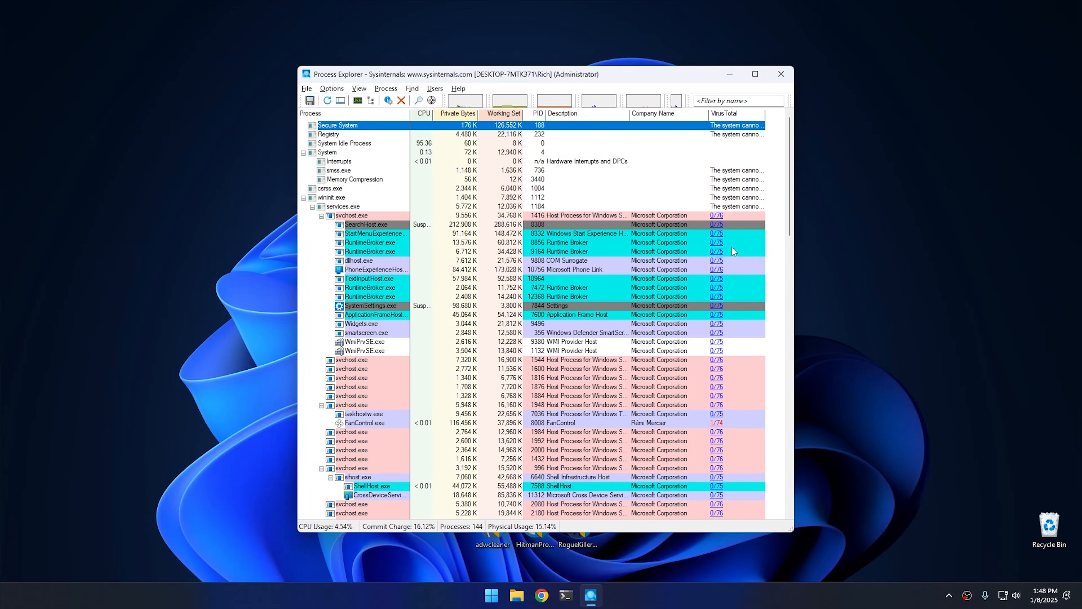
Open the VirusTotal report for FanControl.exe, examine the security vendors' analysis, and close the report
left_click(356, 423)
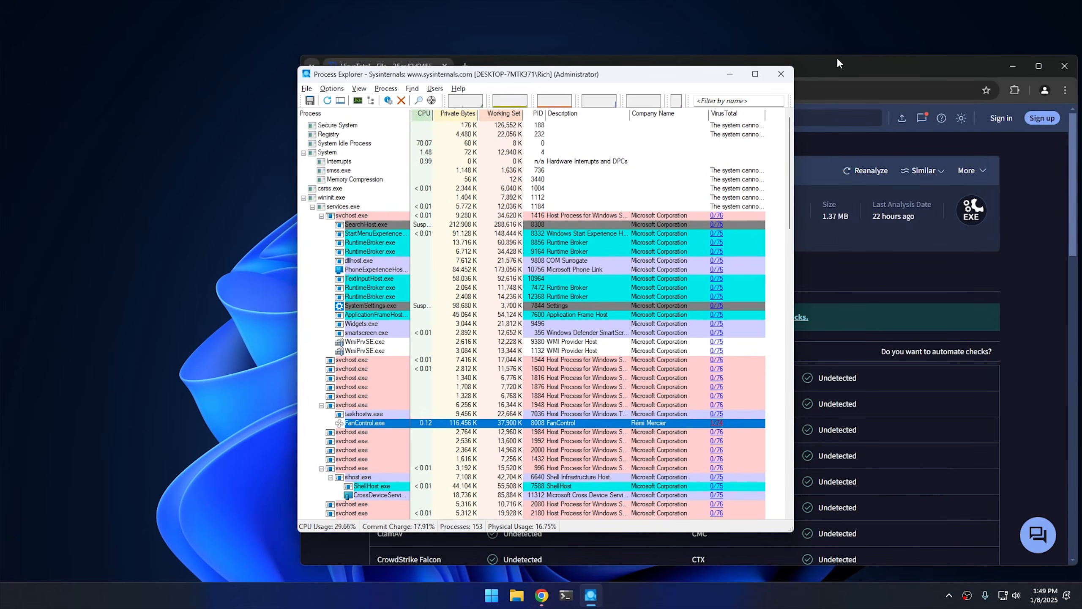
left_click(835, 63)
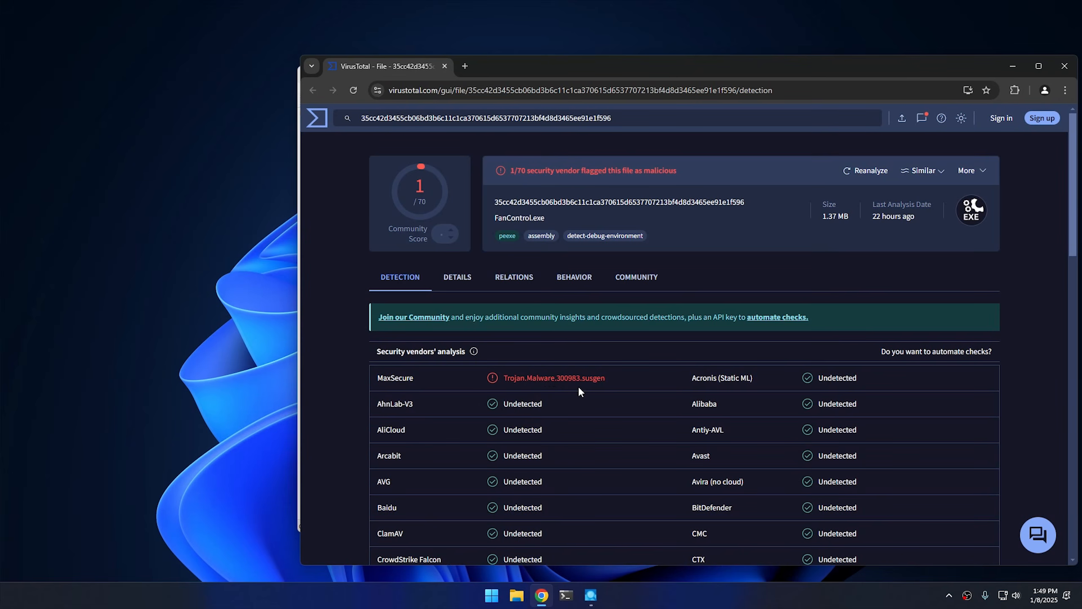
scroll(579, 390, "down", 20)
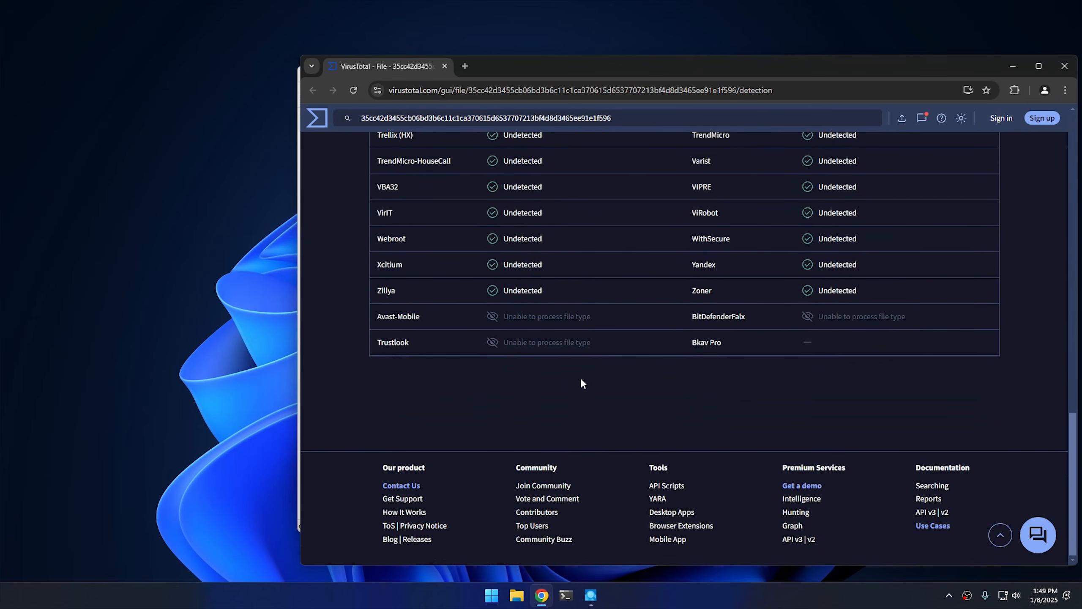
left_click(445, 66)
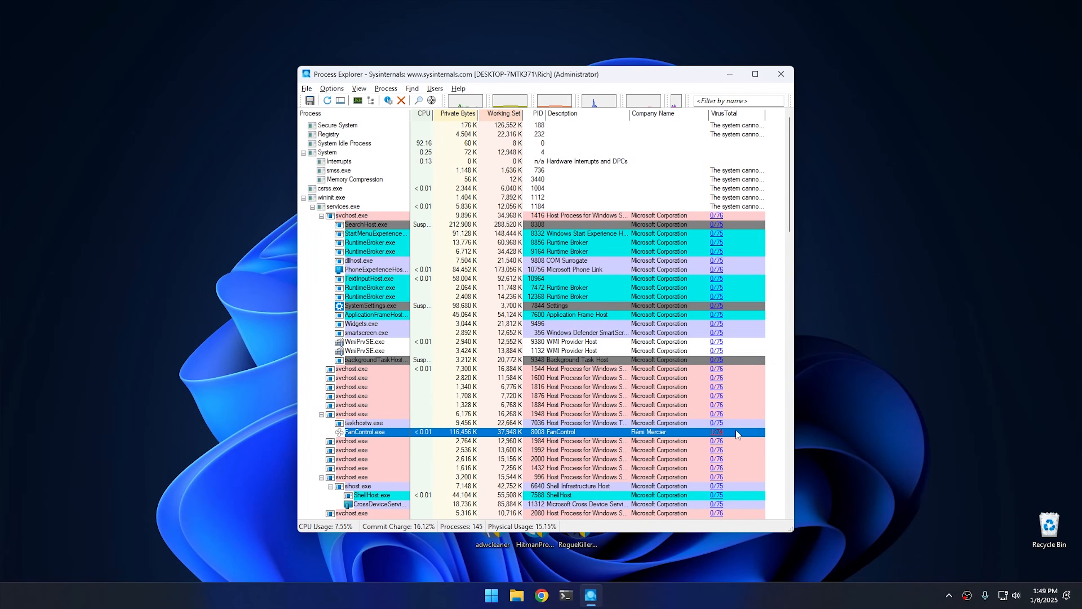
Look through the remaining processes for VirusTotal detections, review the report for obs64.exe, and close it
mouse_move(376, 434)
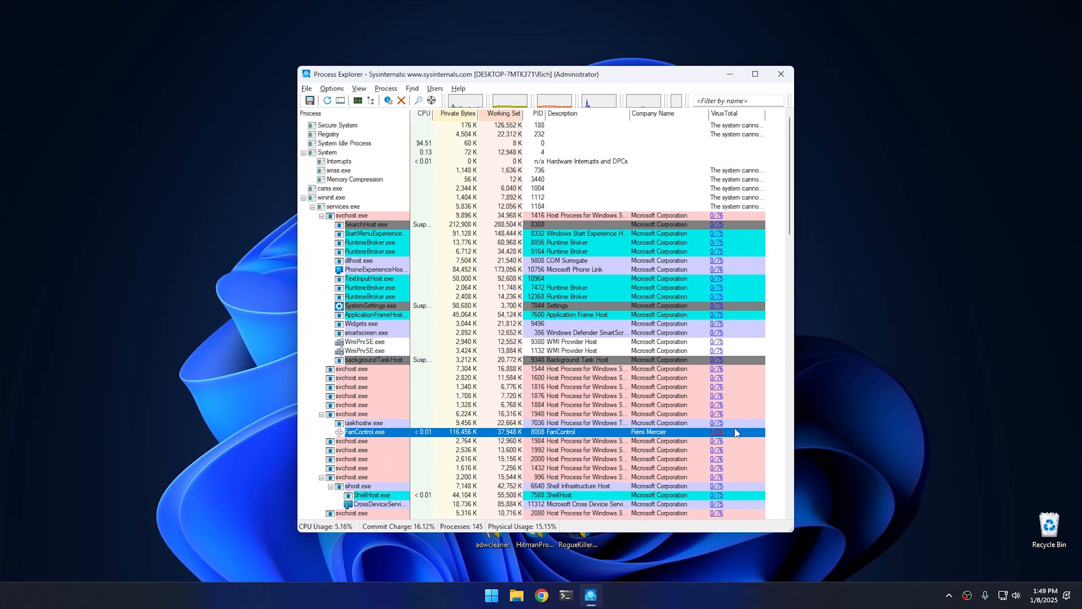
scroll(732, 430, "down", 8)
scroll(734, 428, "down", 15)
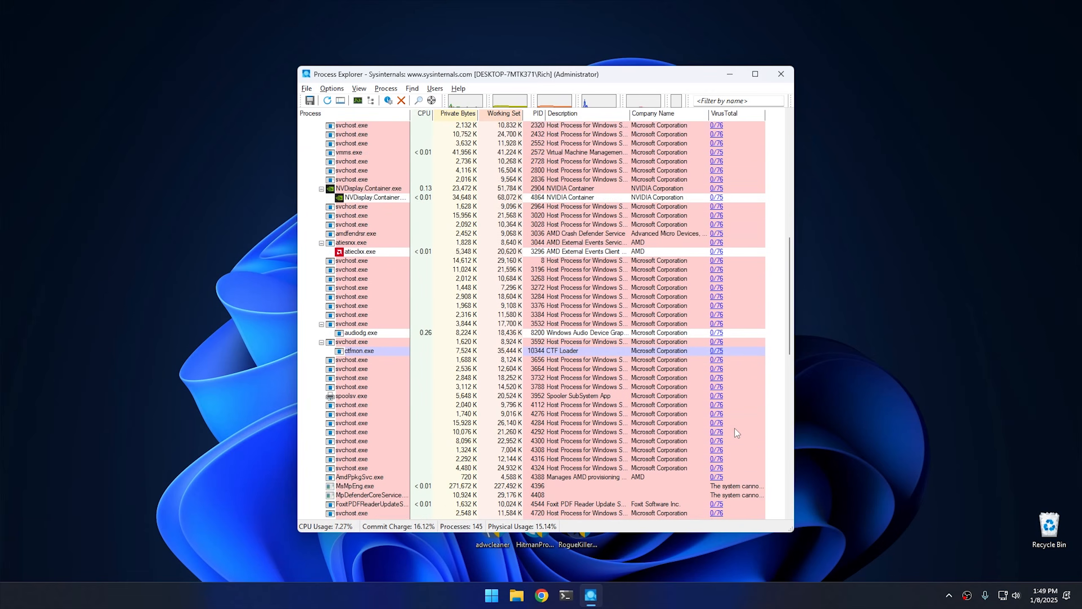
scroll(727, 350, "down", 10)
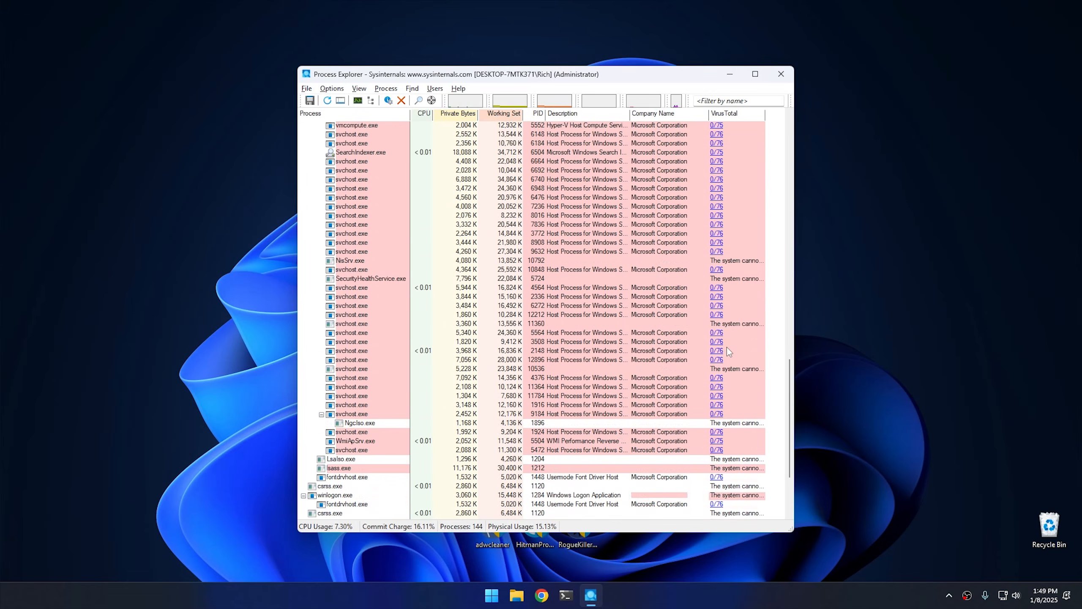
left_click(716, 432)
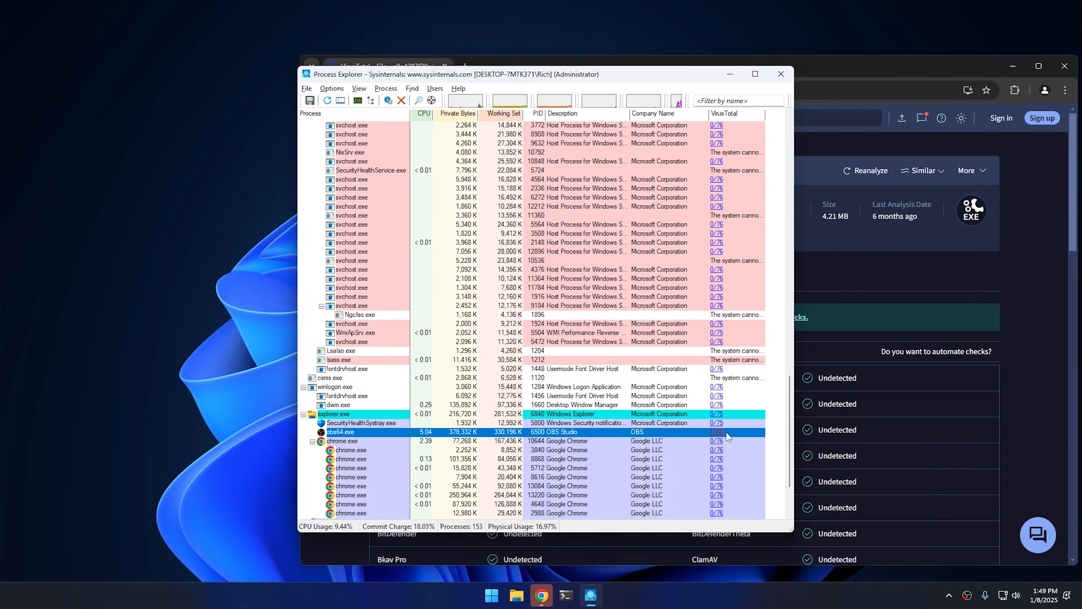
left_click(875, 66)
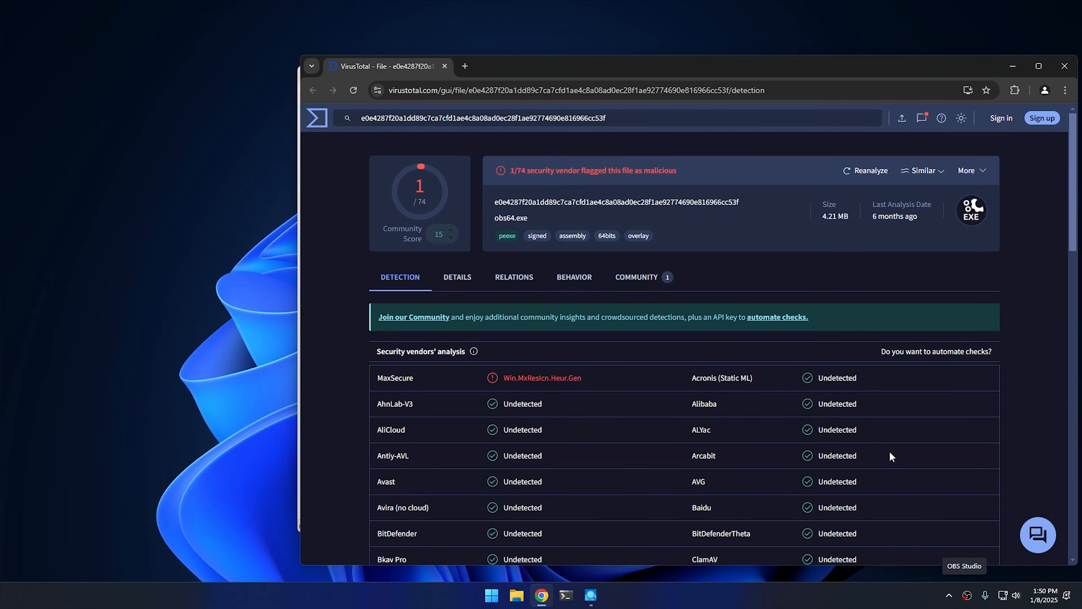
left_click(1064, 66)
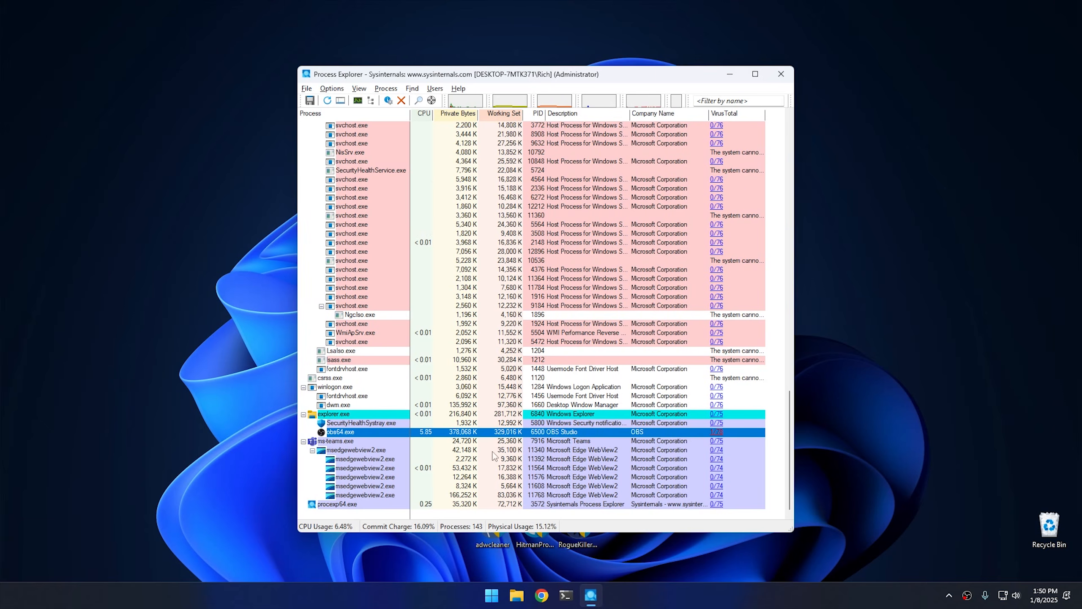
Go back up through the process list and recheck the VirusTotal scores
scroll(420, 451, "up", 10)
scroll(419, 449, "up", 2)
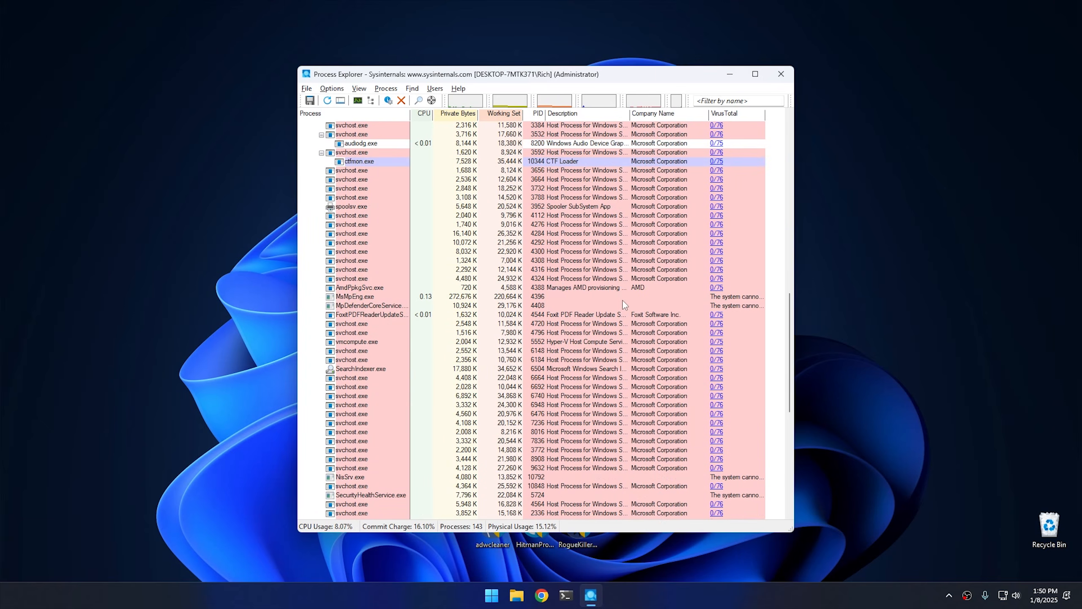
scroll(335, 242, "up", 11)
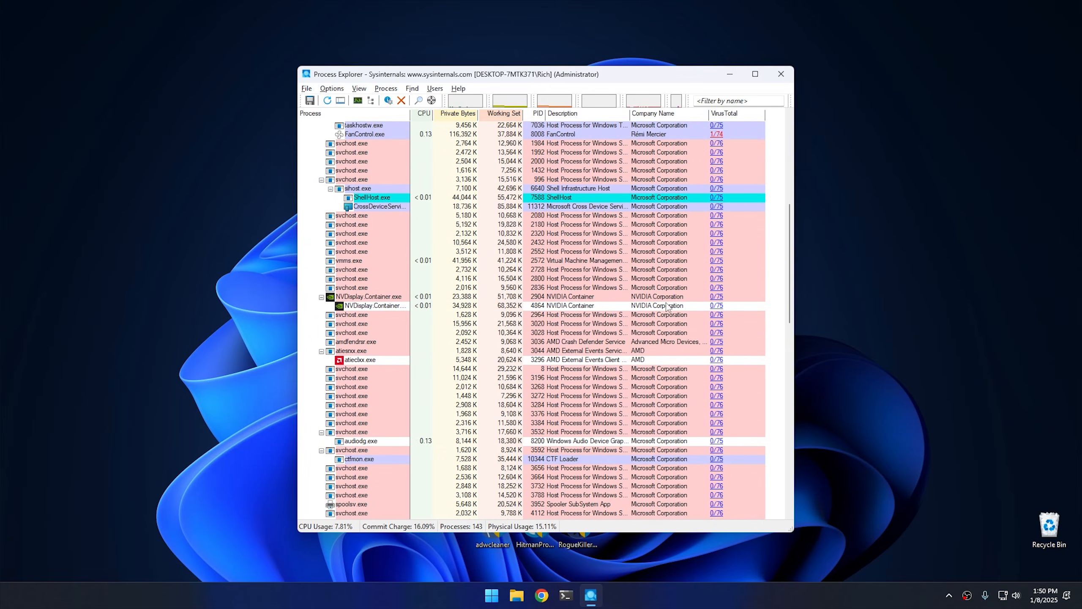
scroll(701, 332, "up", 11)
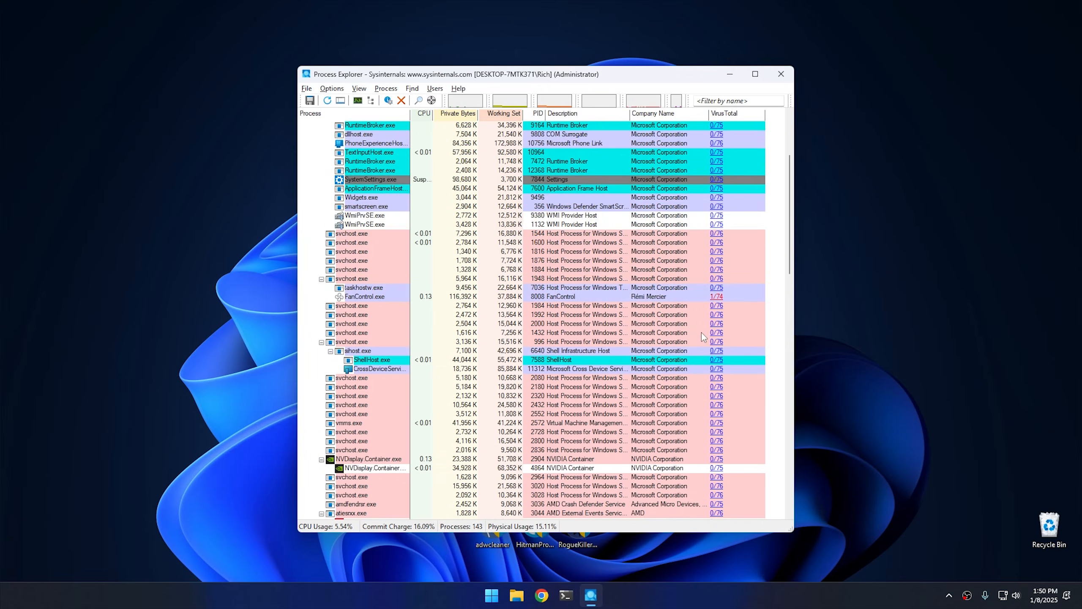
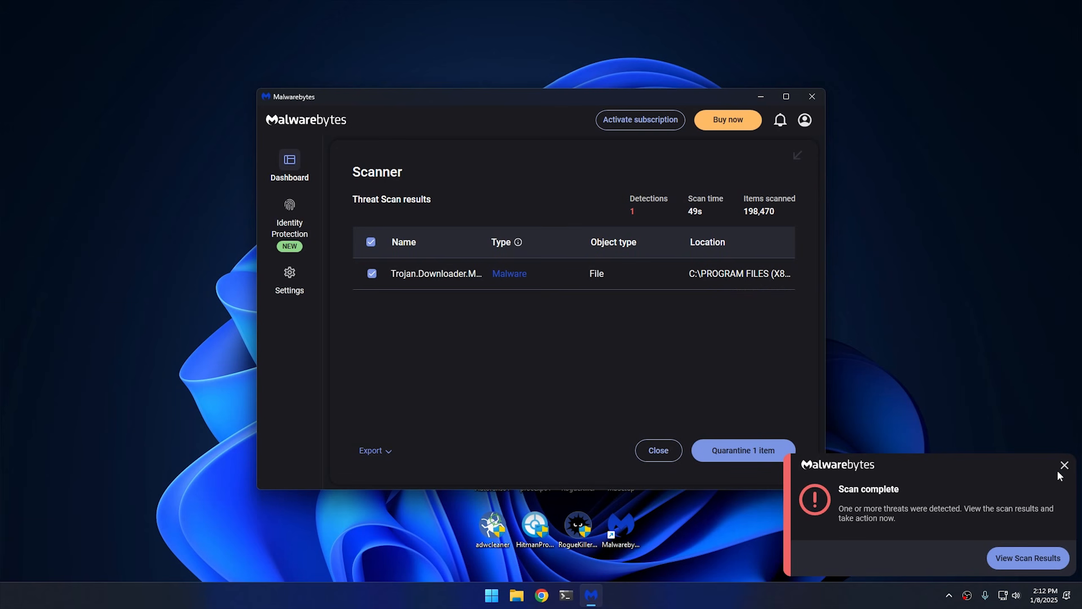
Dismiss the Malwarebytes threat scan results without quarantining the detected item and close Malwarebytes
left_click(658, 456)
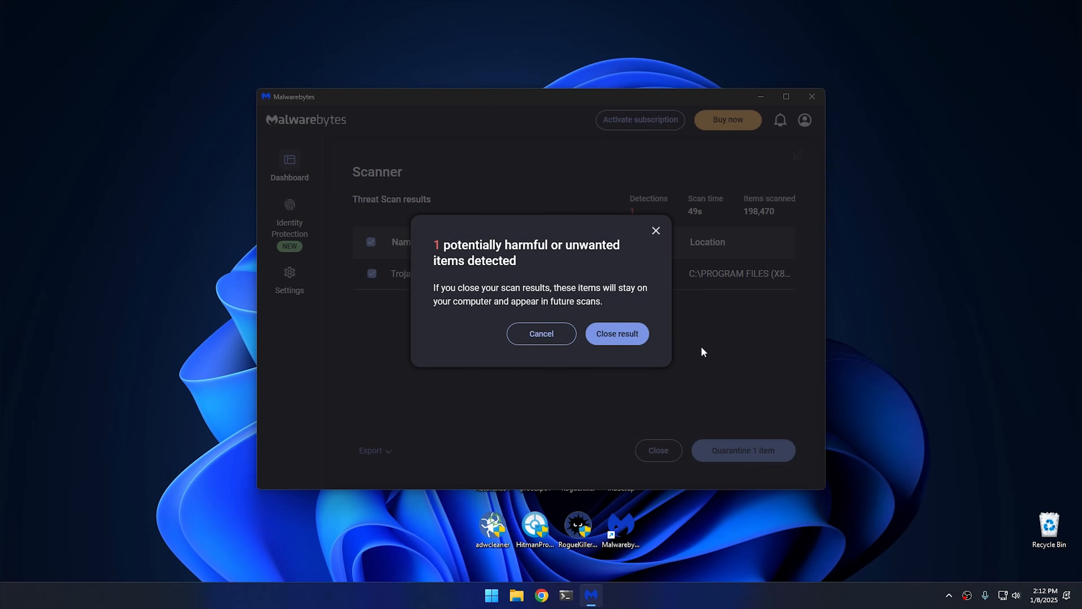
left_click(614, 337)
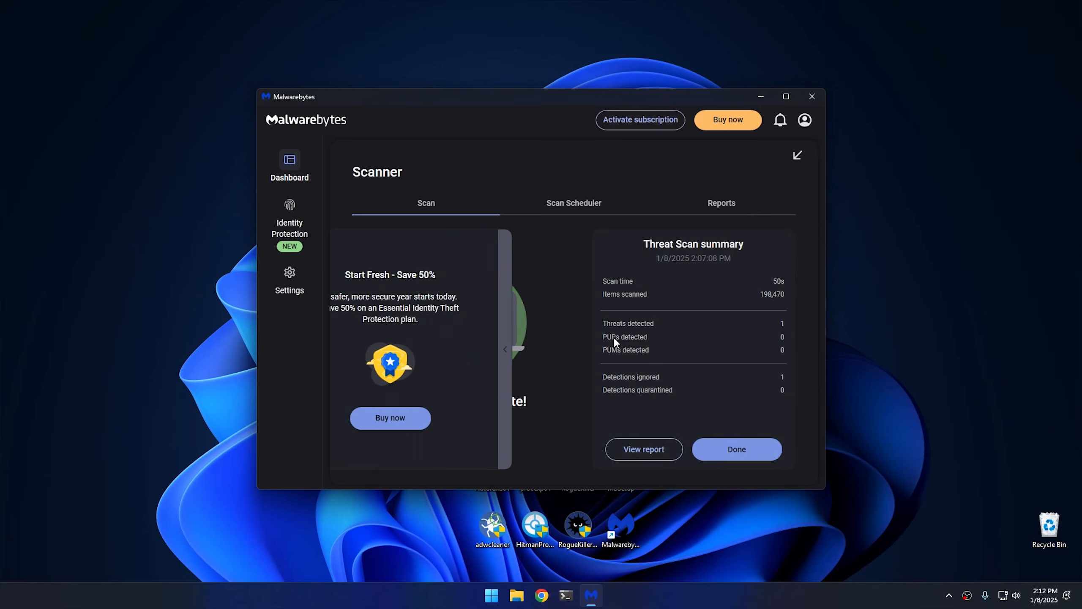
left_click(811, 97)
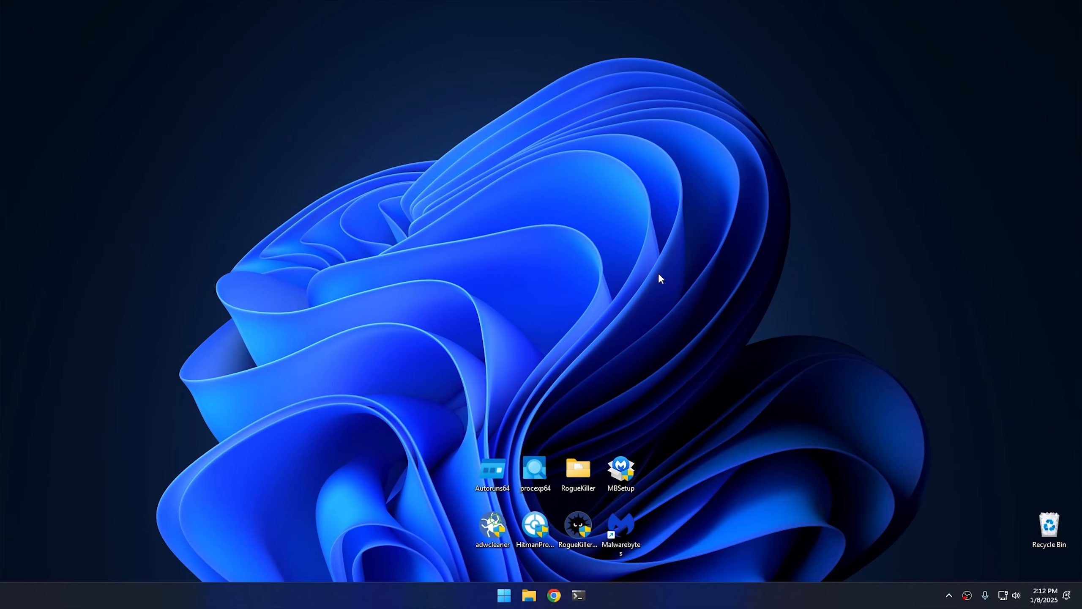
Open the installed programs list in Control Panel and launch the uninstaller for Malwarebytes version 5.2.4.157 with administrator approval
left_click(503, 595)
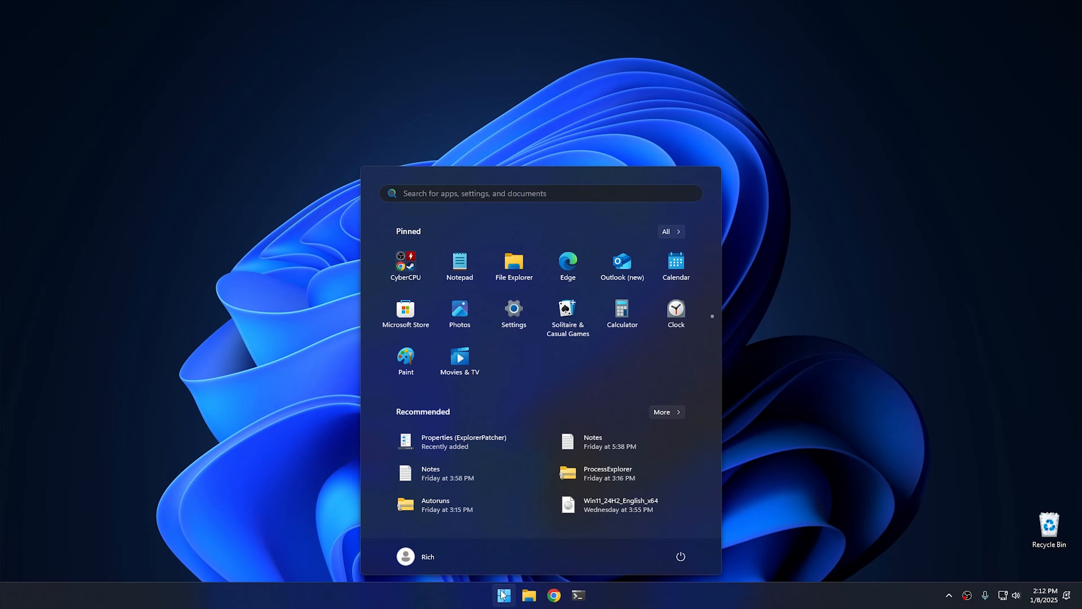
type("con")
left_click(387, 275)
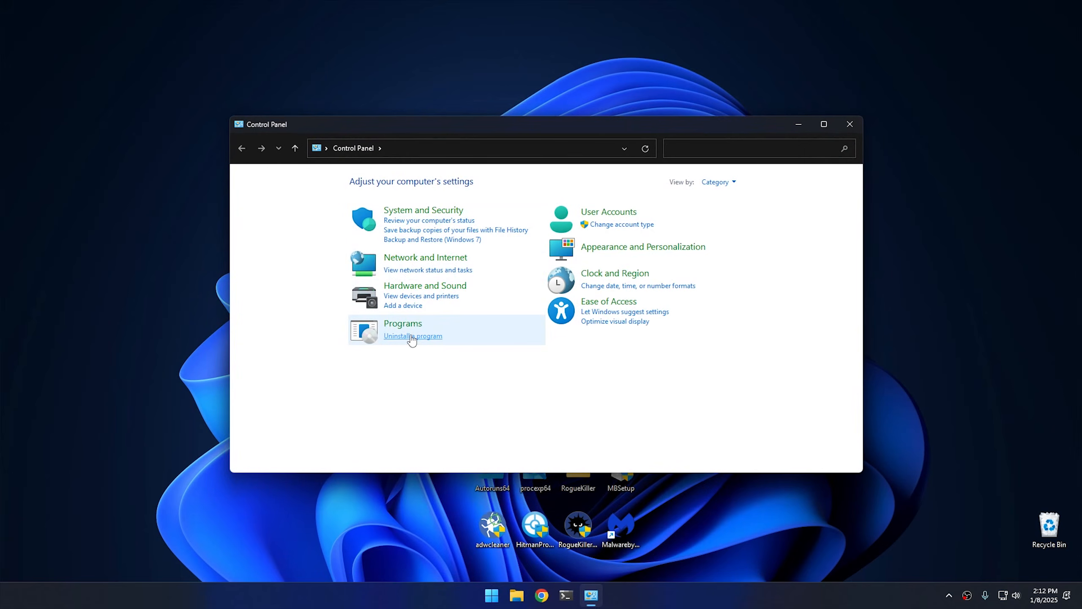
left_click(412, 337)
left_click(426, 250)
left_click(417, 222)
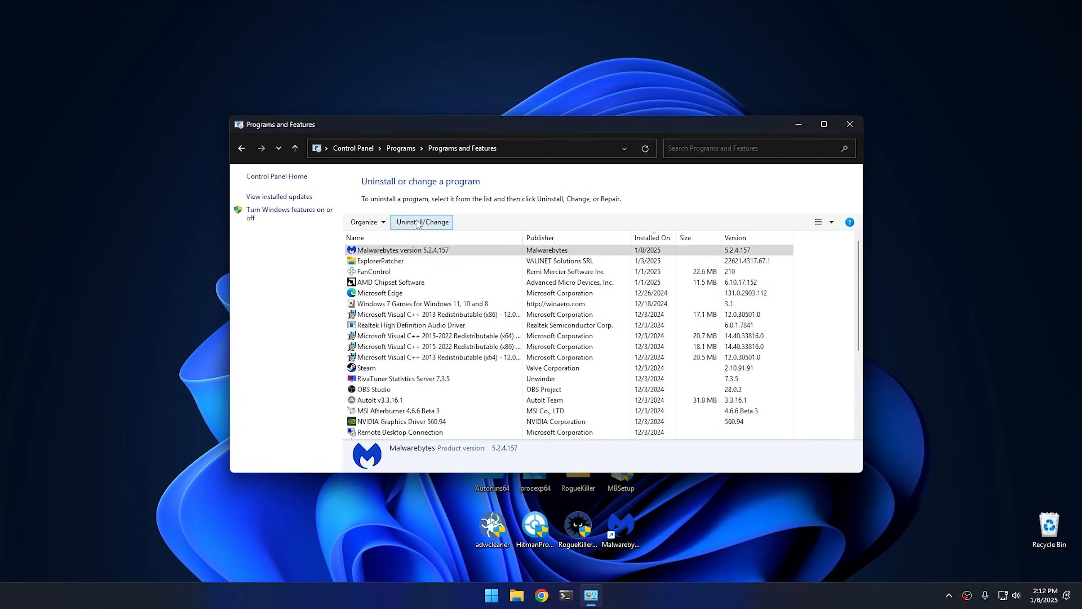
left_click(504, 399)
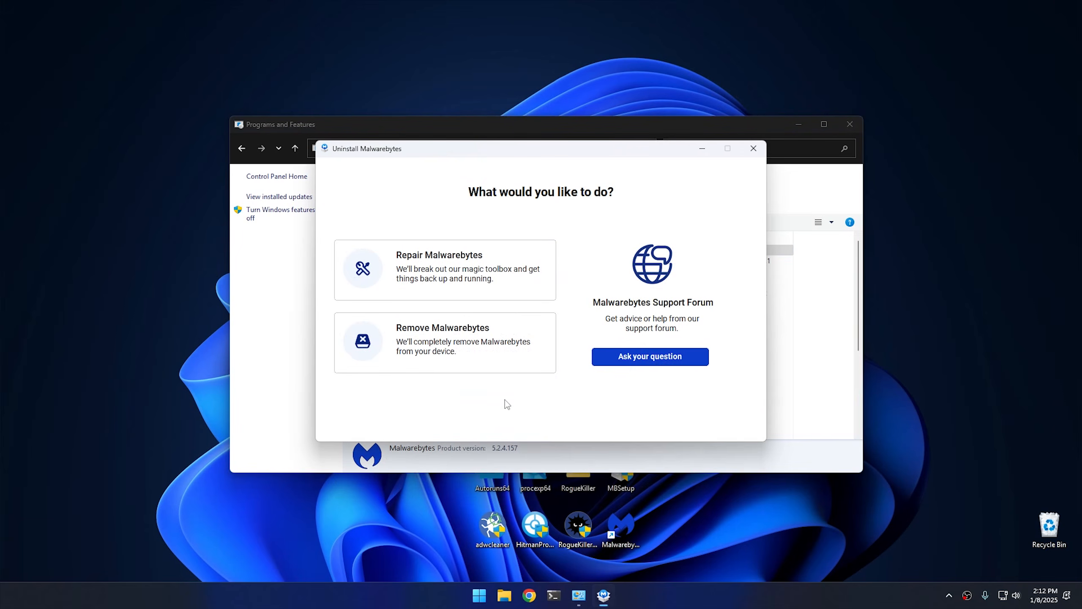
Completely remove Malwarebytes, skipping the survey, and close the farewell web page and the Programs and Features window
left_click(477, 342)
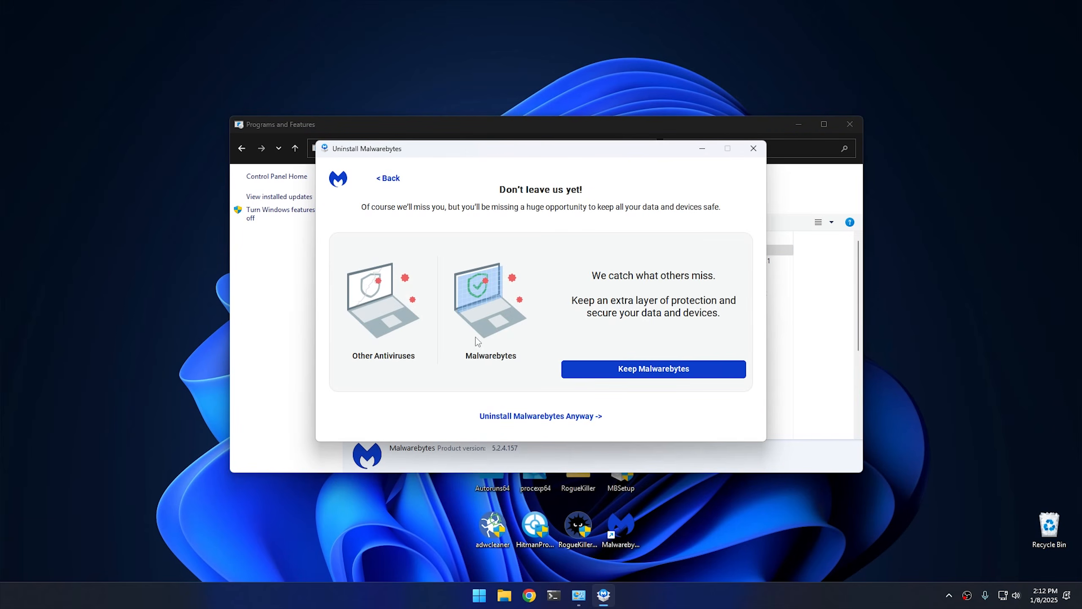
left_click(533, 416)
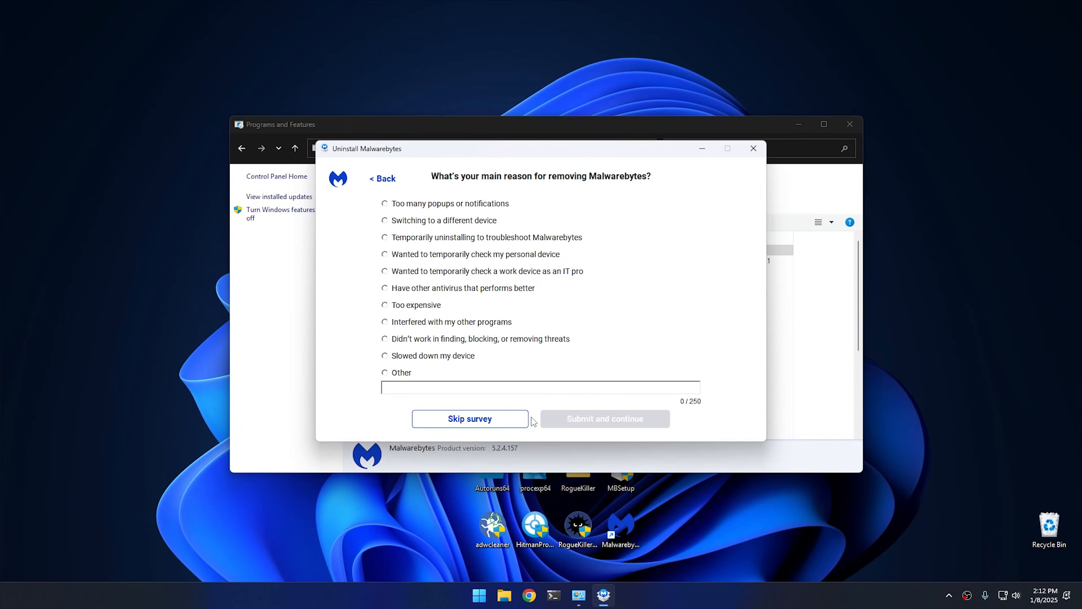
left_click(491, 419)
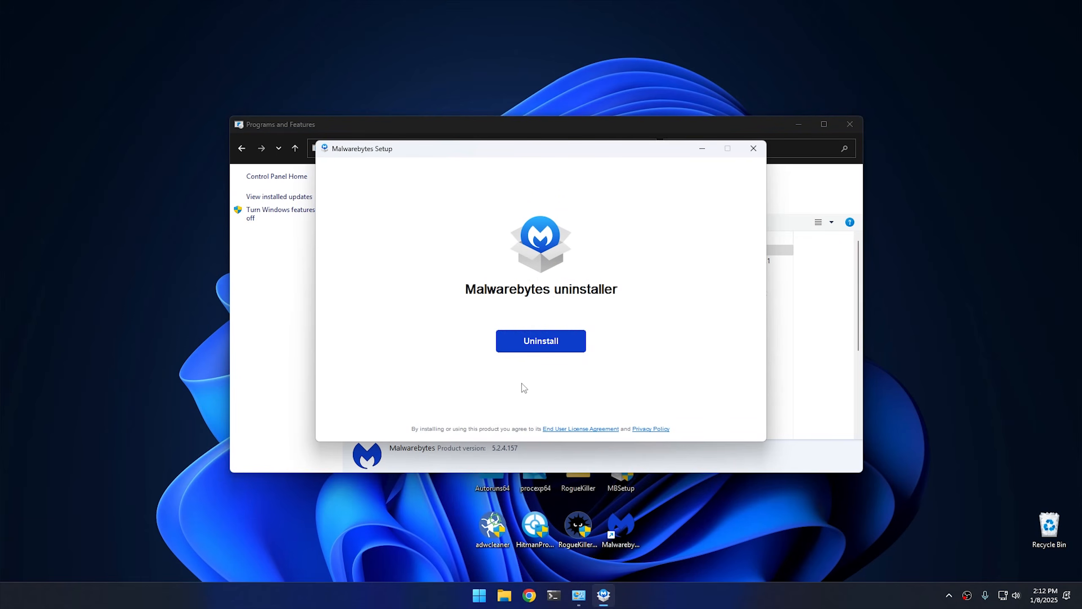
left_click(547, 345)
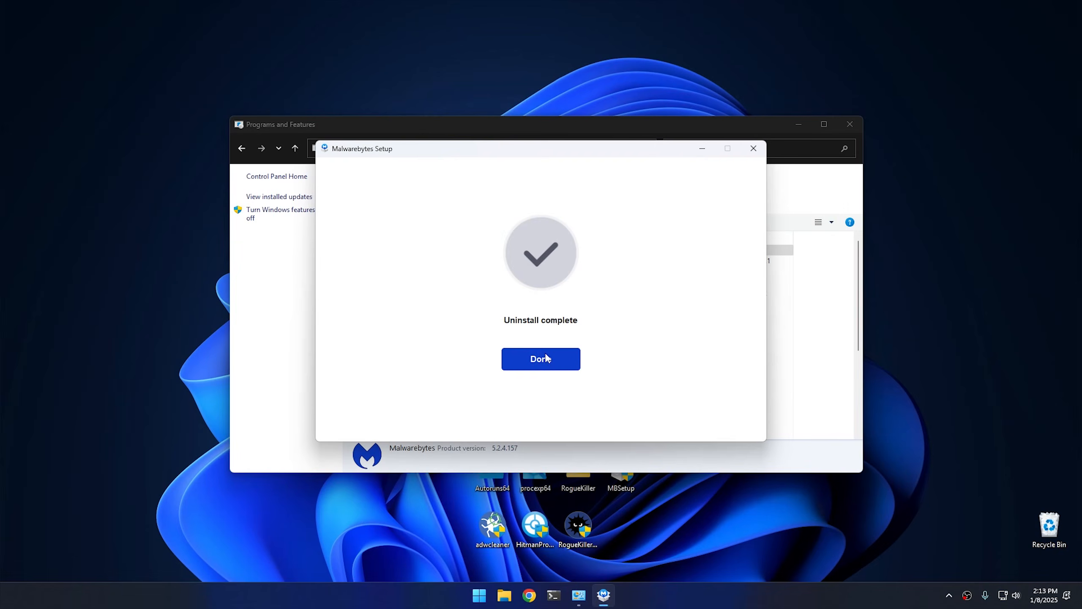
left_click(547, 358)
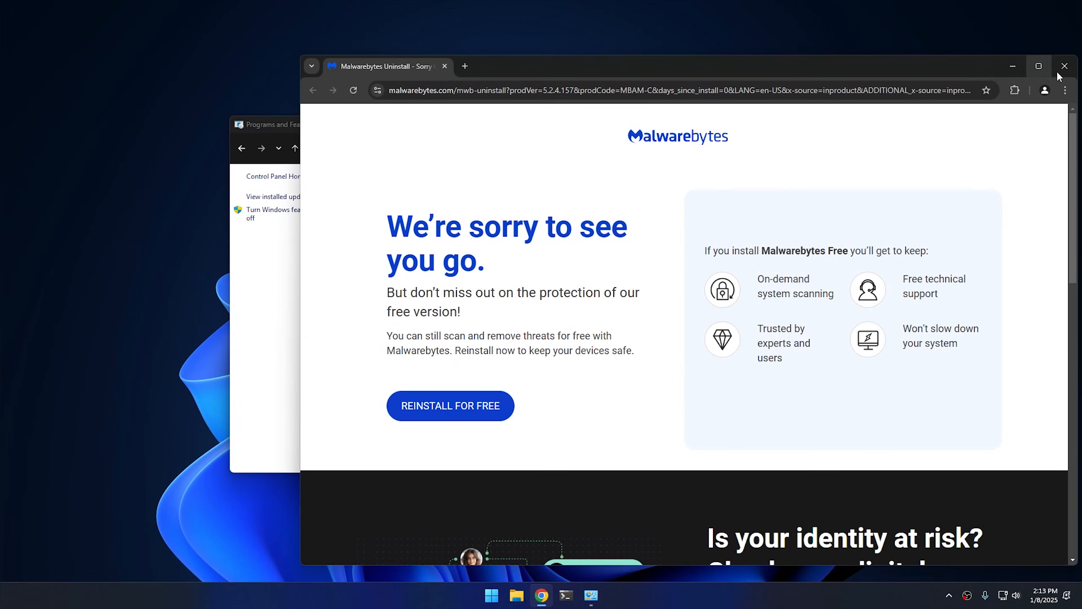
left_click(1053, 73)
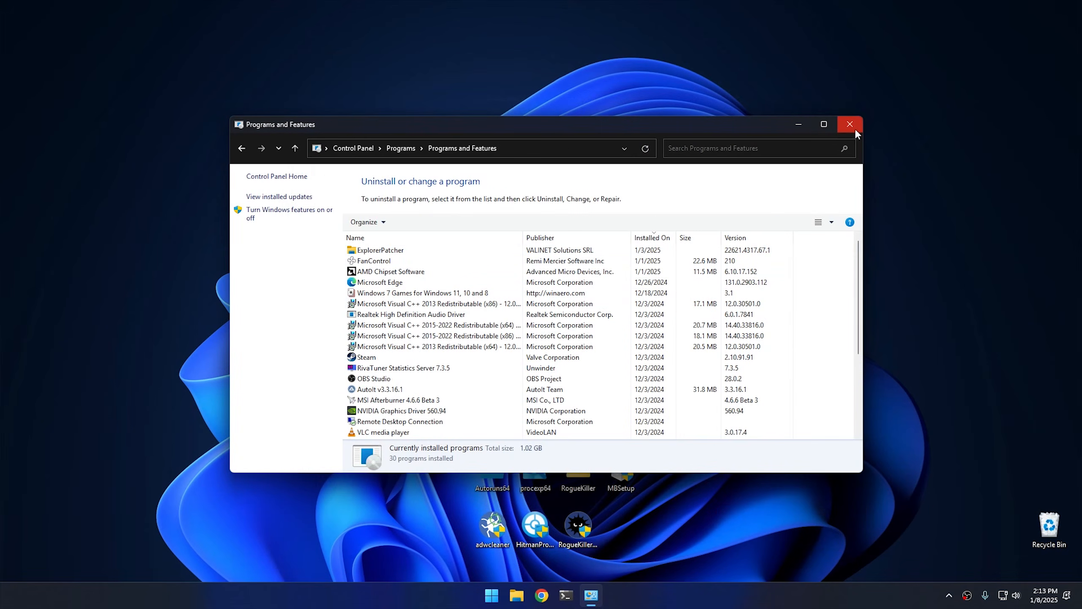
left_click(854, 125)
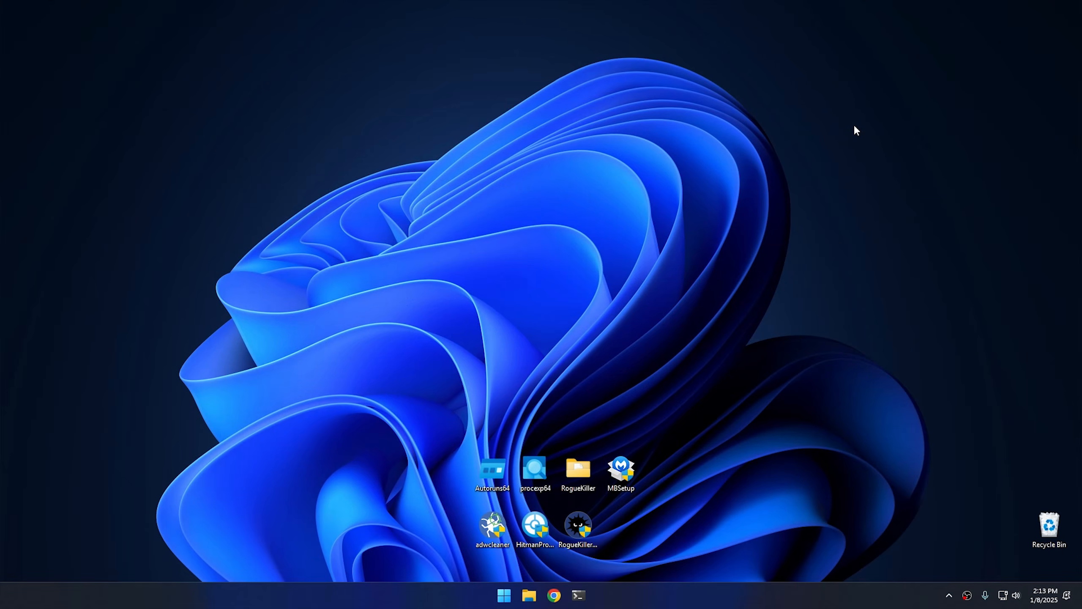
Run procexp64 from the desktop as administrator and move its window slightly higher on the screen
right_click(530, 468)
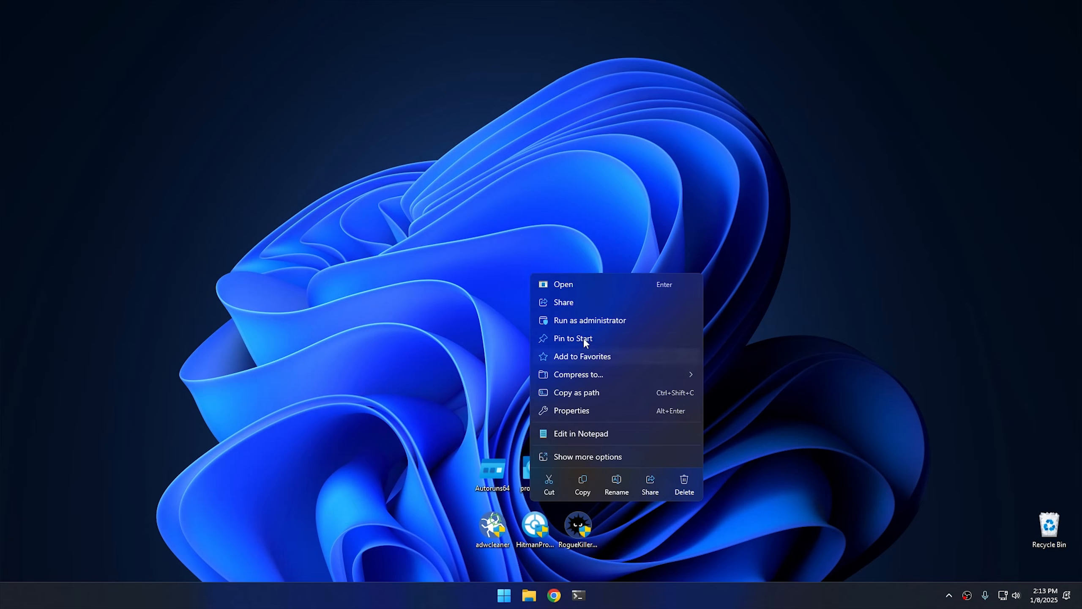
left_click(581, 319)
left_click(478, 393)
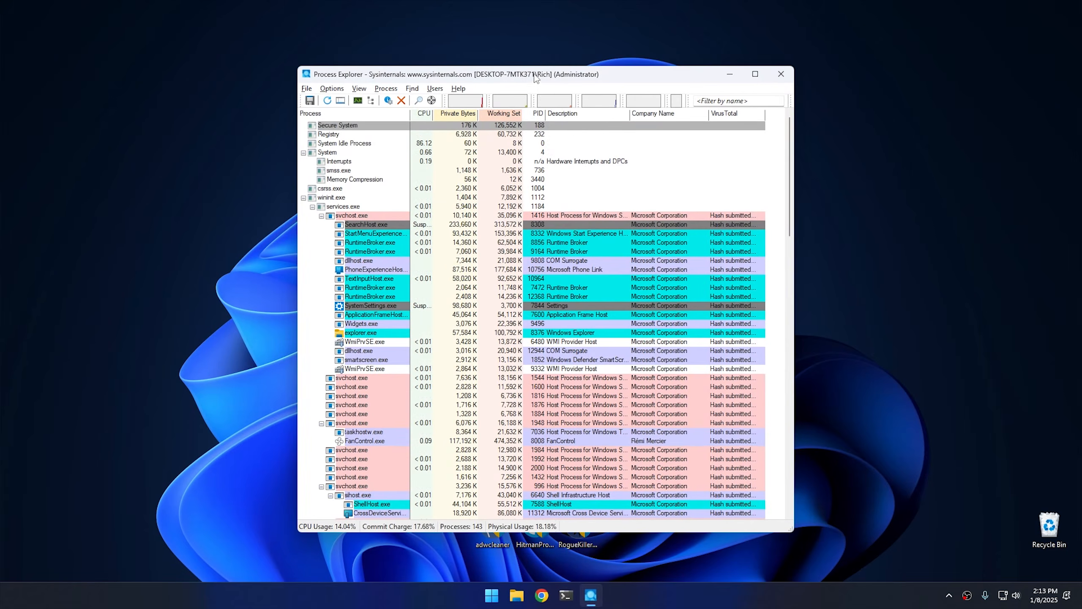
left_click_drag(535, 78, 533, 64)
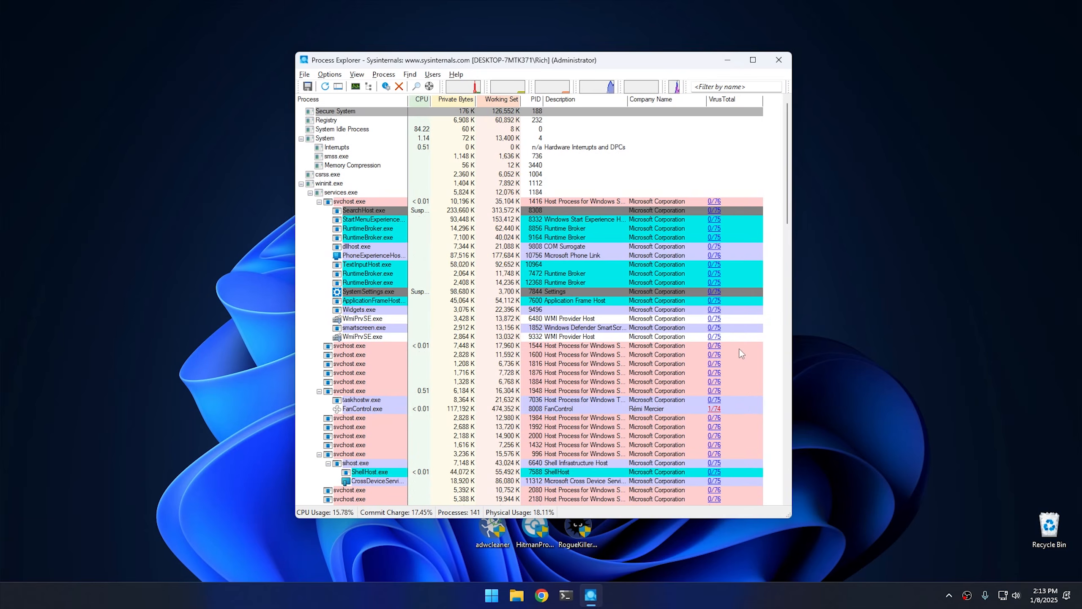
Look through the whole process list for VirusTotal detections and return to its beginning
scroll(739, 349, "down", 8)
scroll(740, 351, "down", 20)
scroll(739, 349, "down", 7)
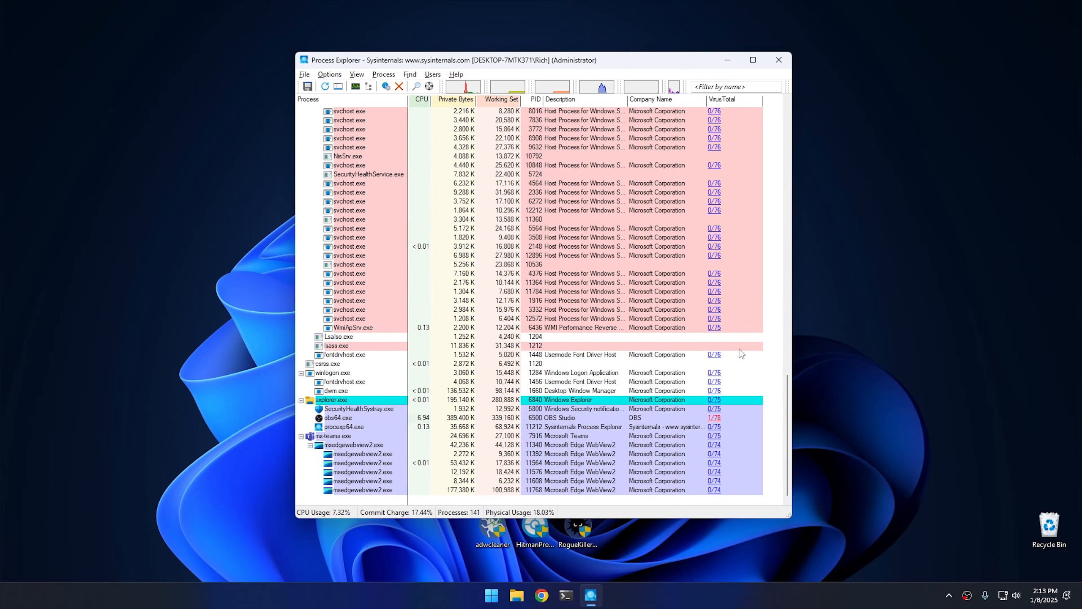
scroll(741, 353, "up", 1)
scroll(740, 349, "up", 17)
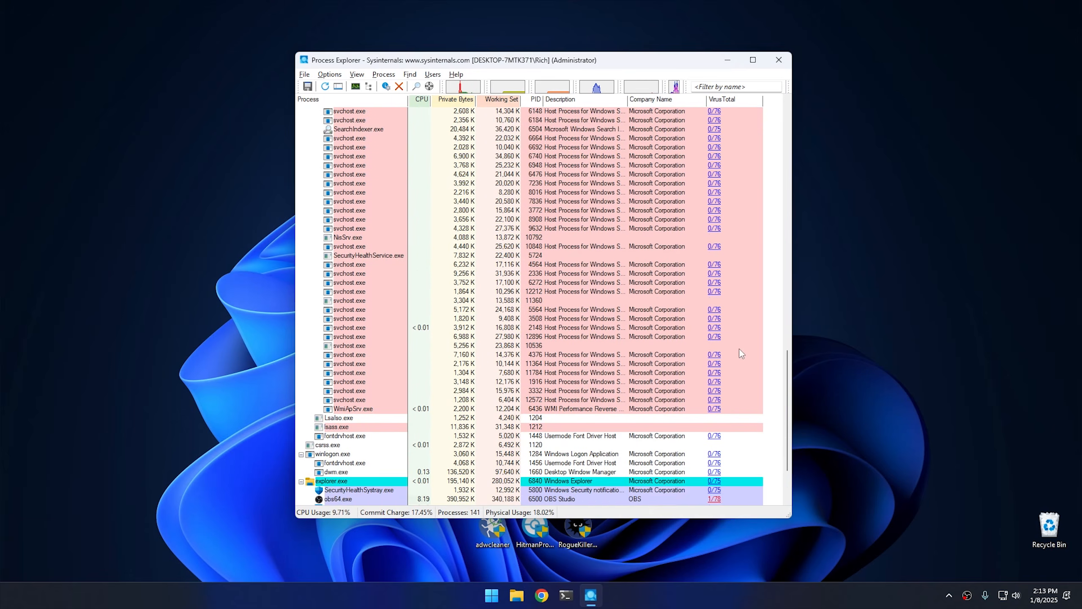
scroll(740, 350, "up", 14)
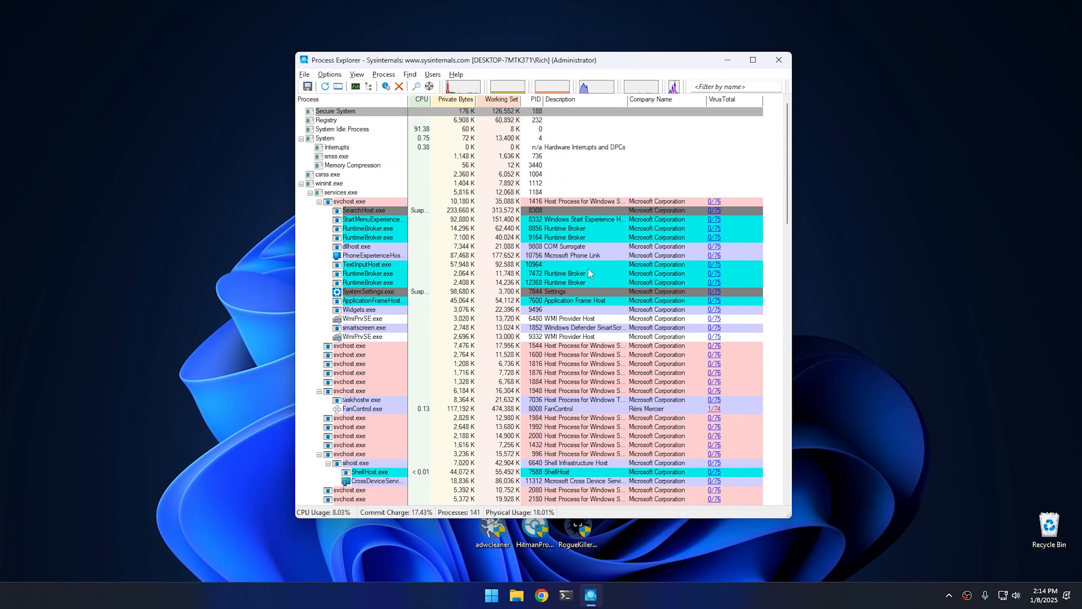
Open the VirusTotal report for TextInputHost.exe, review the security vendors' analysis, and close the report
left_click(571, 266)
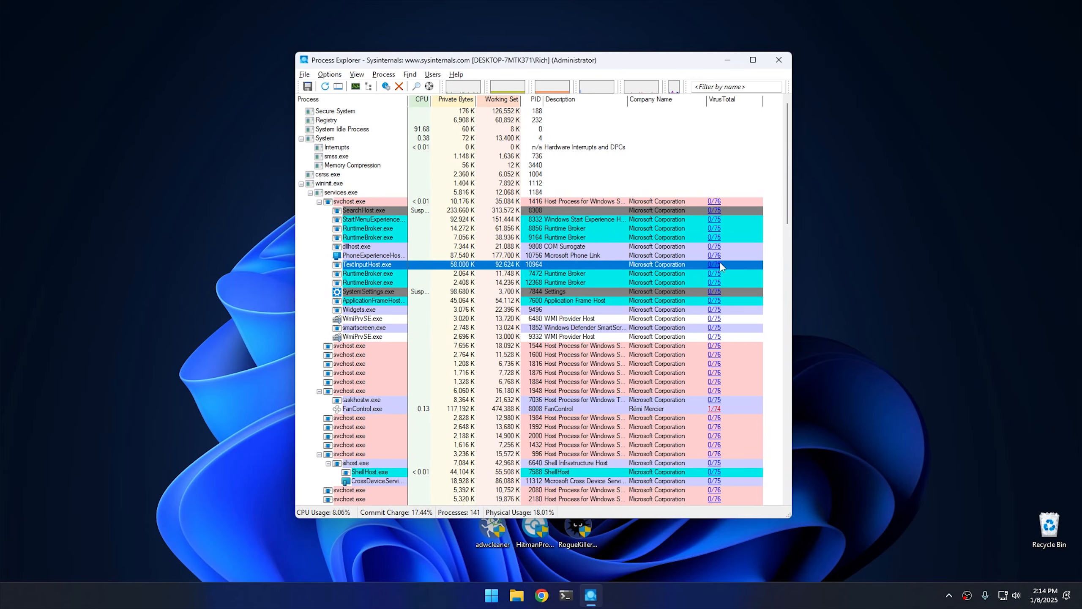
left_click(715, 264)
left_click(866, 63)
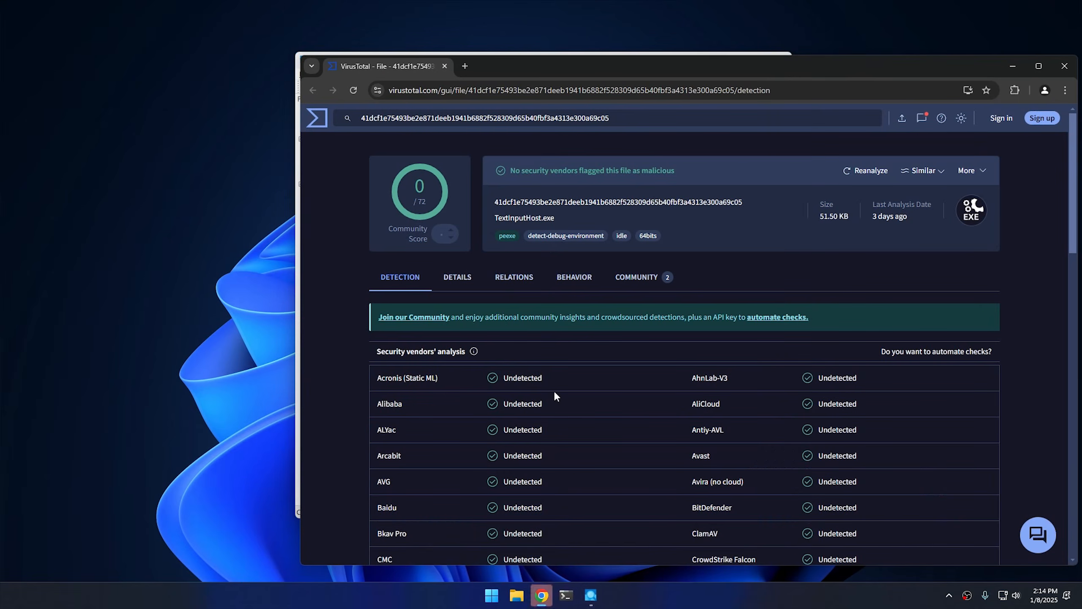
scroll(597, 381, "down", 5)
scroll(607, 381, "up", 3)
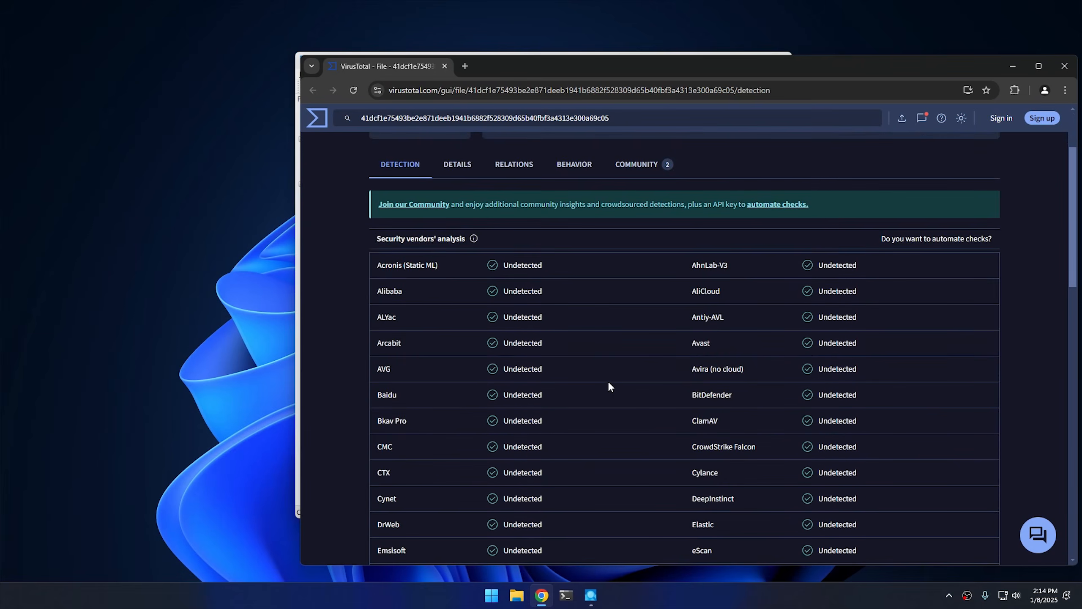
scroll(608, 383, "up", 2)
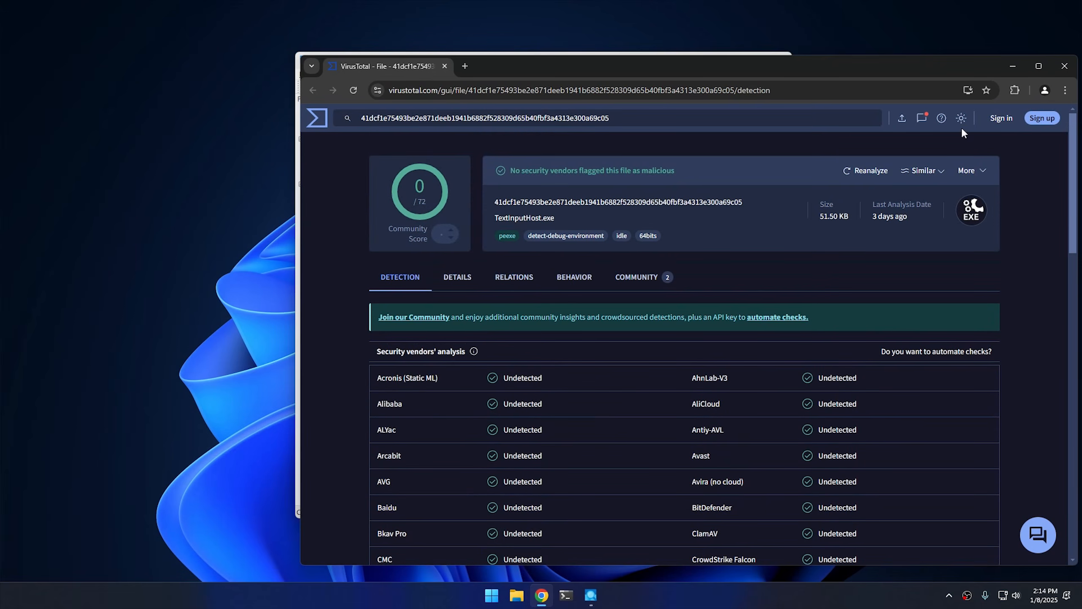
left_click(1064, 66)
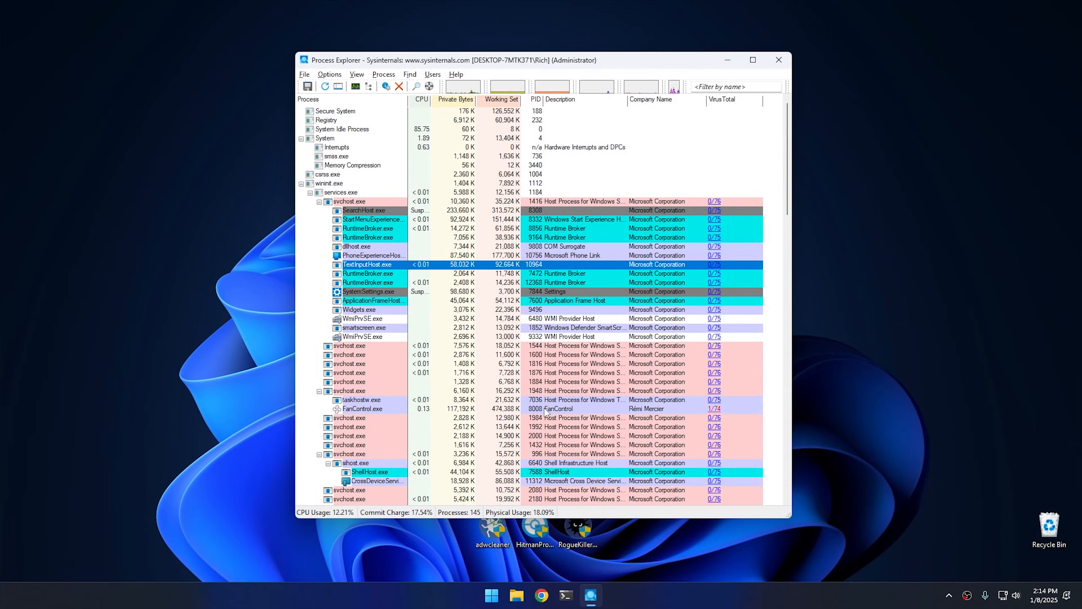
Open the VirusTotal report for FanControl.exe, check which vendor flags it, close the report, and inspect the process's file path
left_click(717, 409)
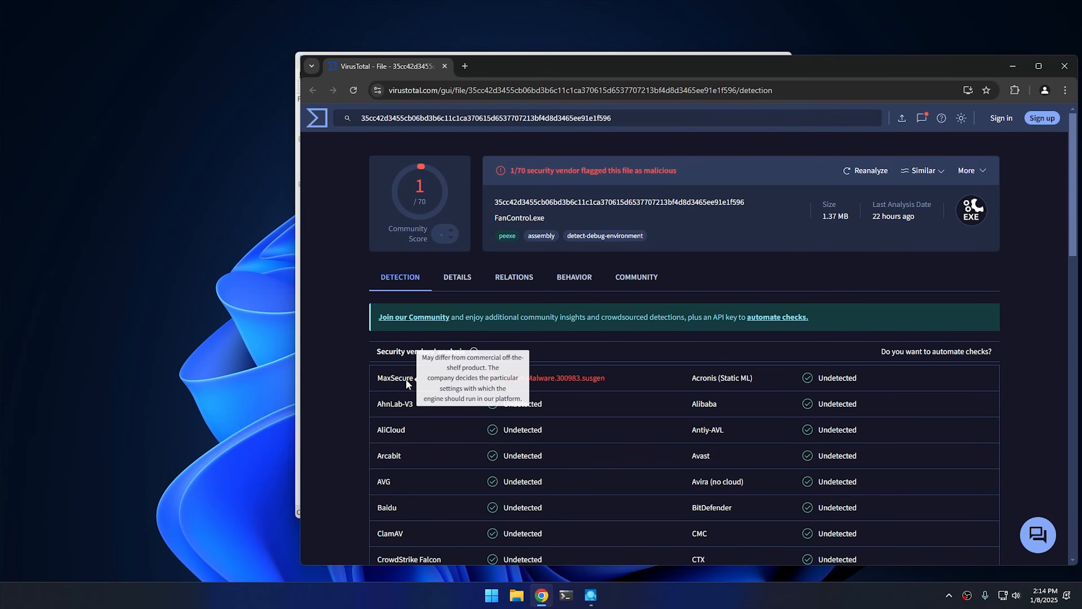
left_click(1064, 66)
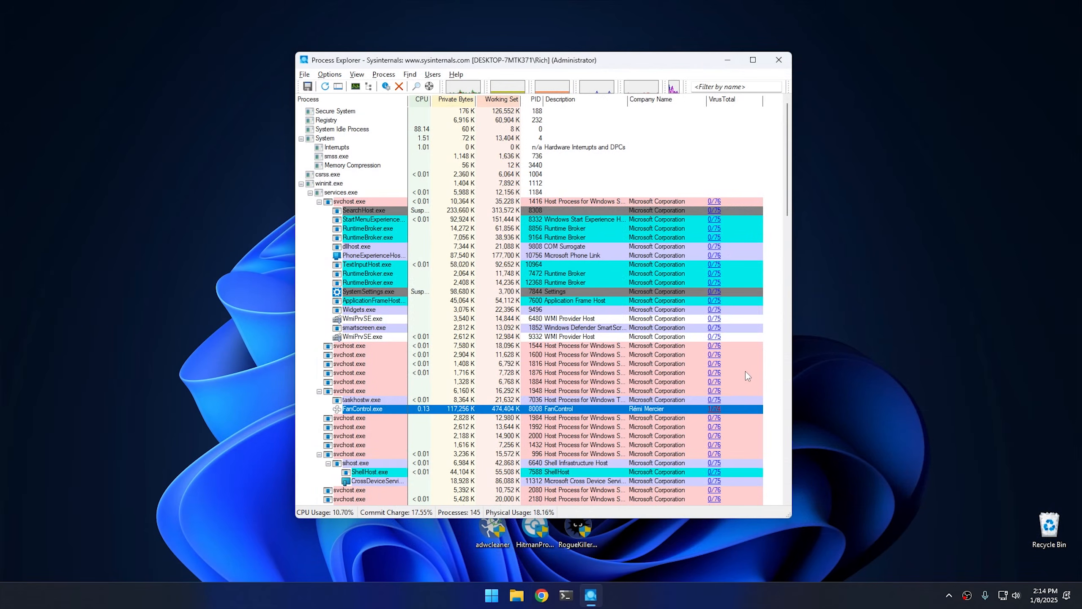
mouse_move(370, 412)
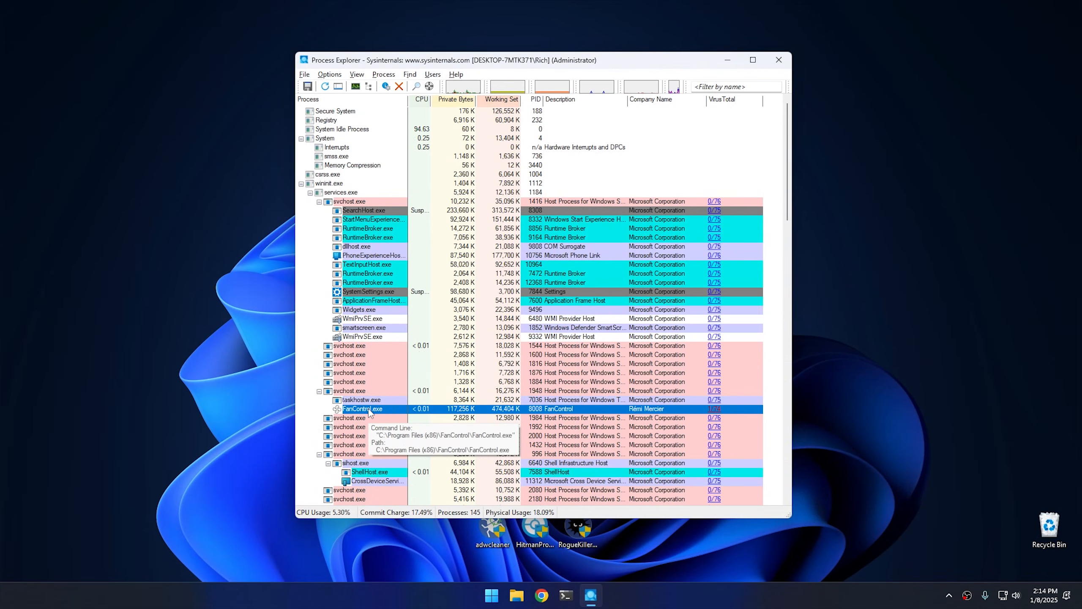
Look further down the process list for VirusTotal detections and close Process Explorer
scroll(770, 366, "down", 4)
scroll(769, 365, "down", 20)
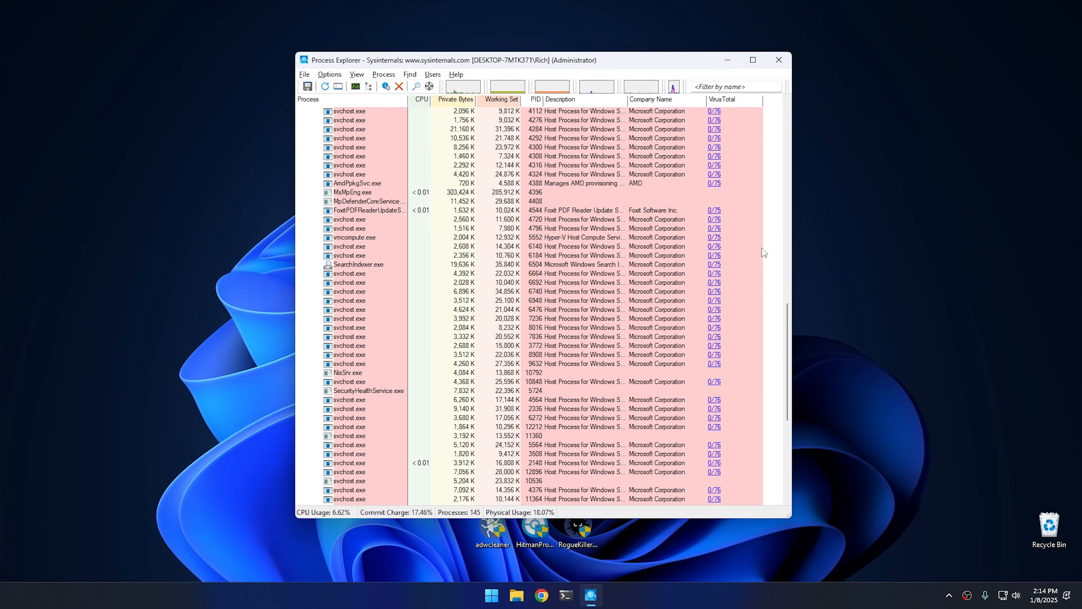
left_click(779, 60)
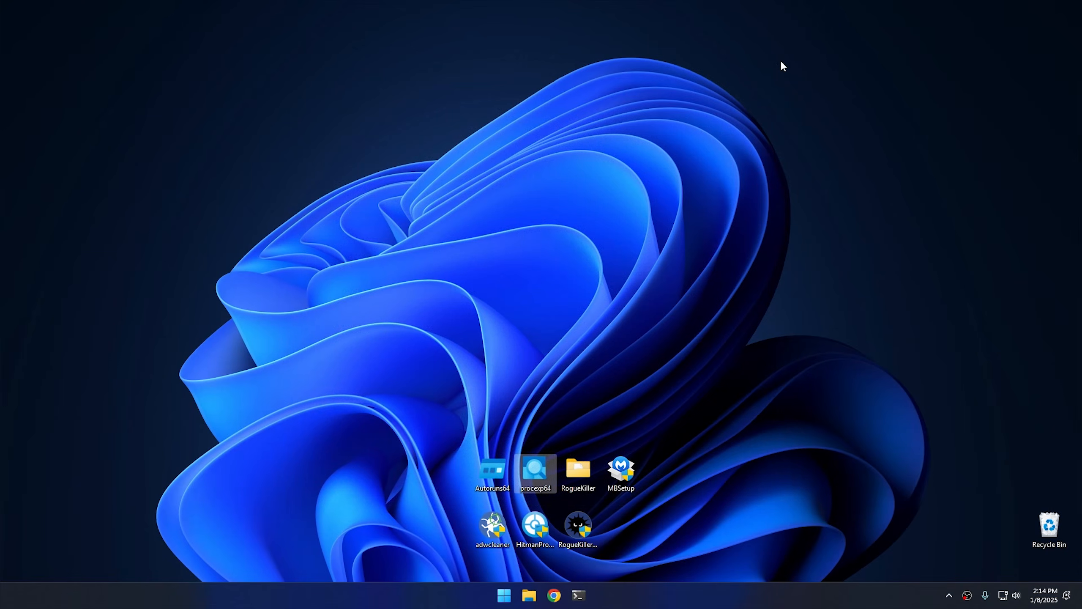
Run Autoruns64 from the desktop as administrator, allow the elevation, and move its window up so it fits on the desktop
left_click(494, 474)
mouse_move(490, 472)
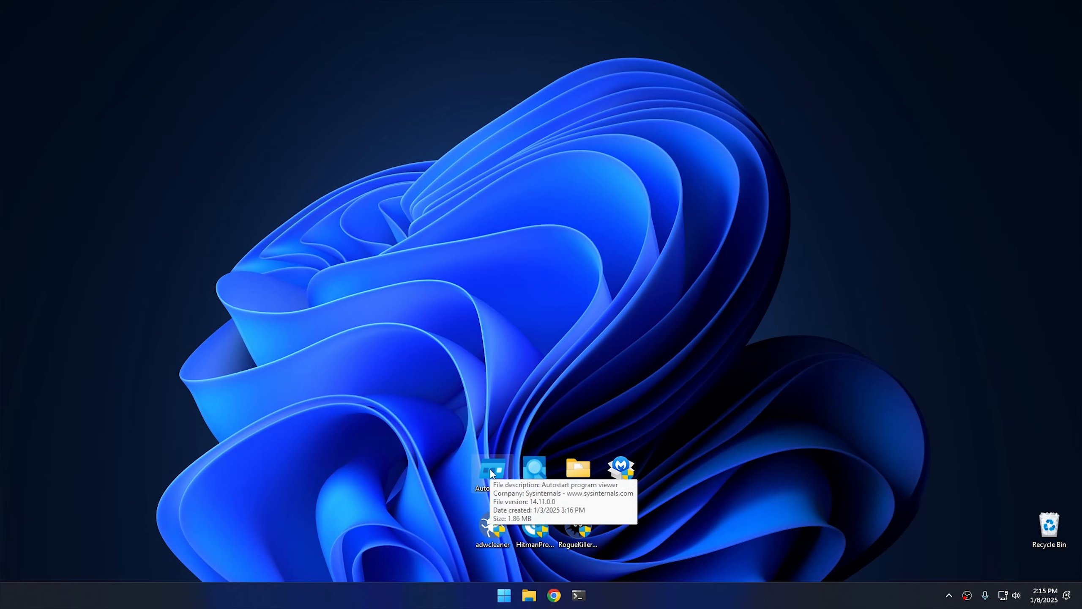
mouse_move(535, 479)
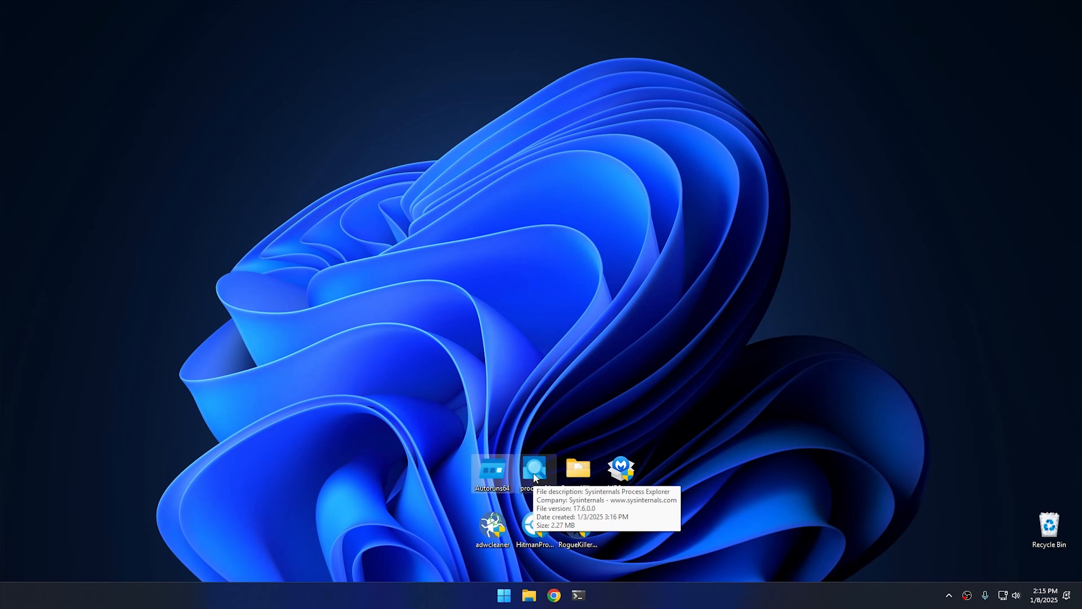
right_click(489, 477)
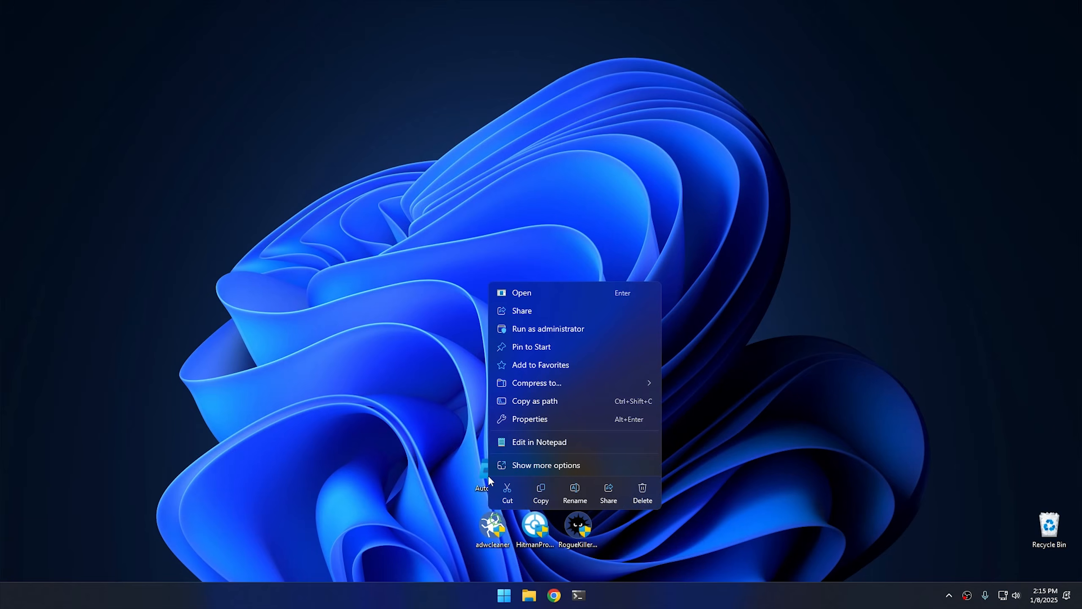
left_click(535, 328)
left_click(490, 391)
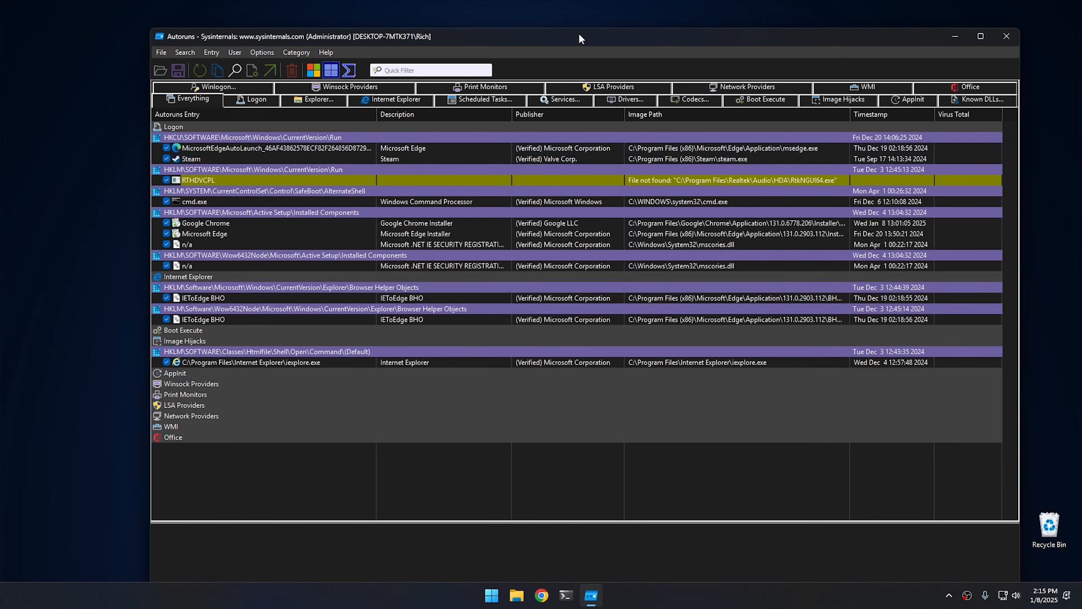
left_click_drag(579, 36, 553, 44)
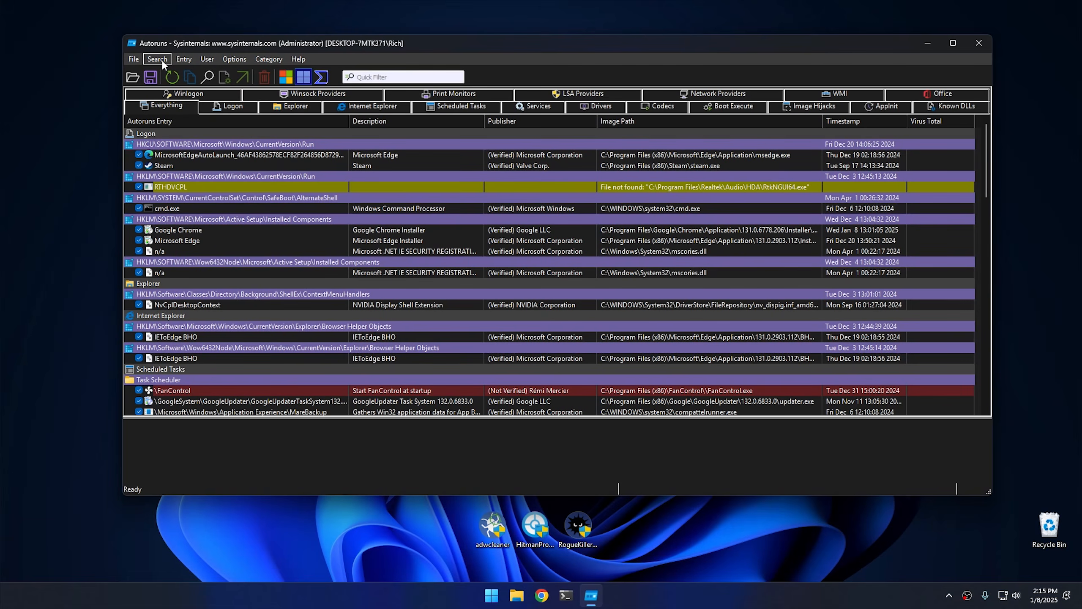
Switch the Autoruns theme to Light
left_click(235, 58)
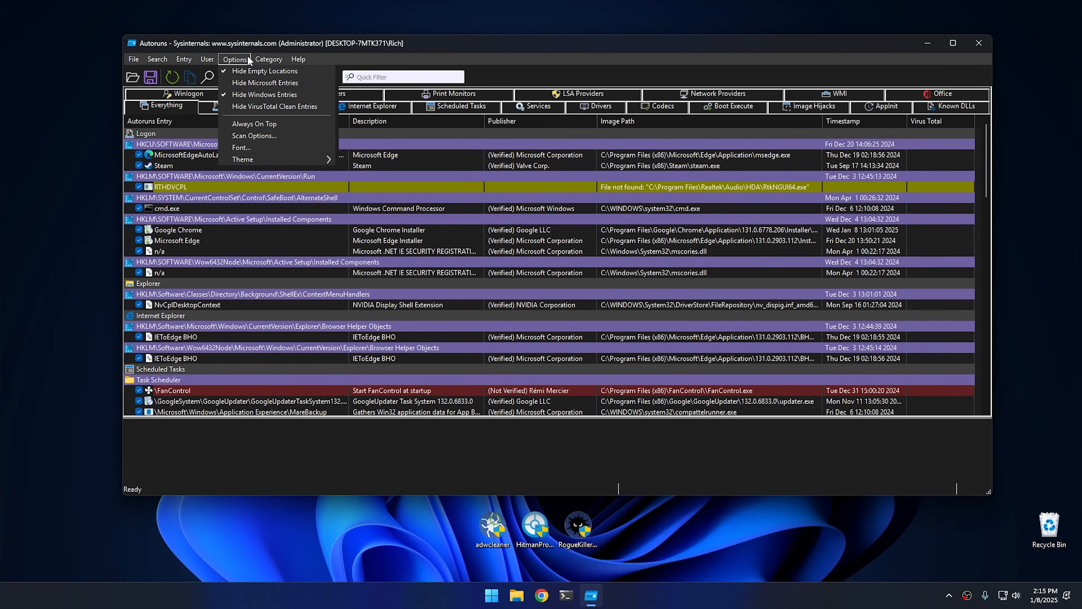
mouse_move(257, 159)
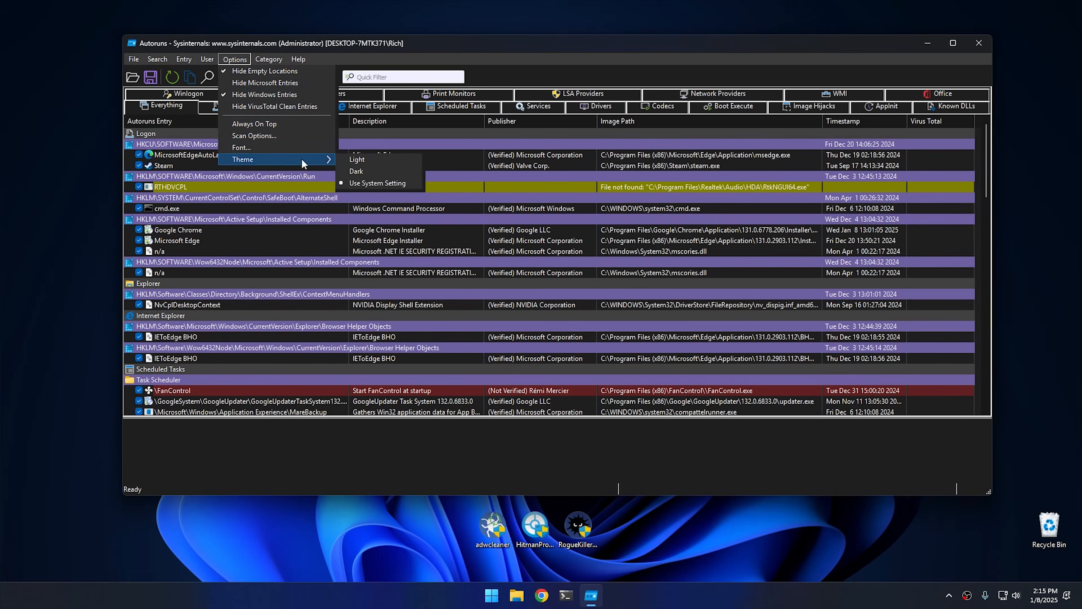
left_click(395, 159)
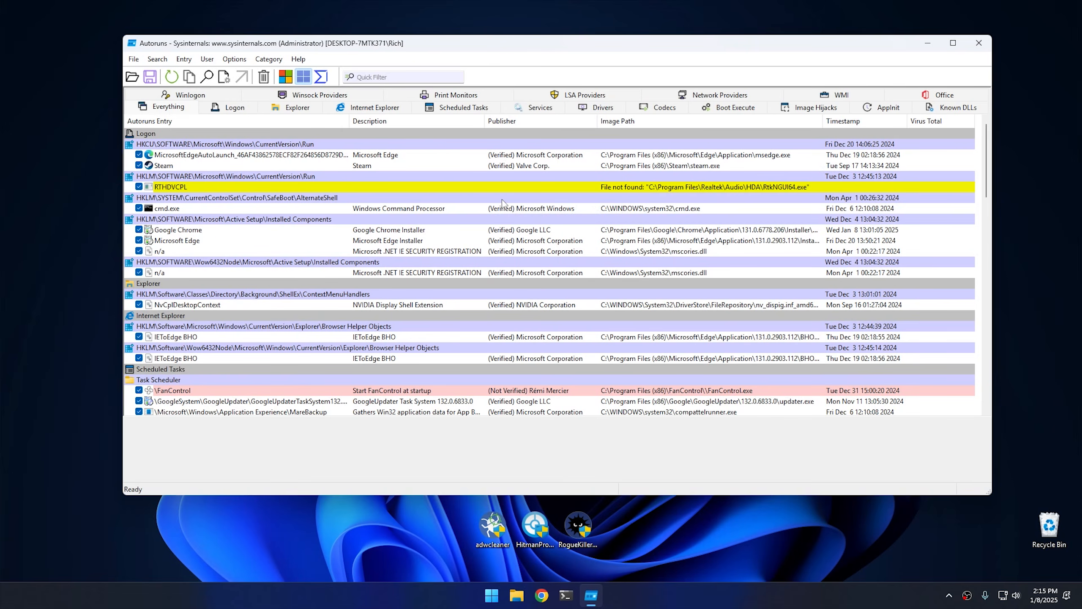
Look through the complete list of autostart entries, including highlighted missing files and unverified publishers, and return to its beginning
scroll(503, 202, "down", 20)
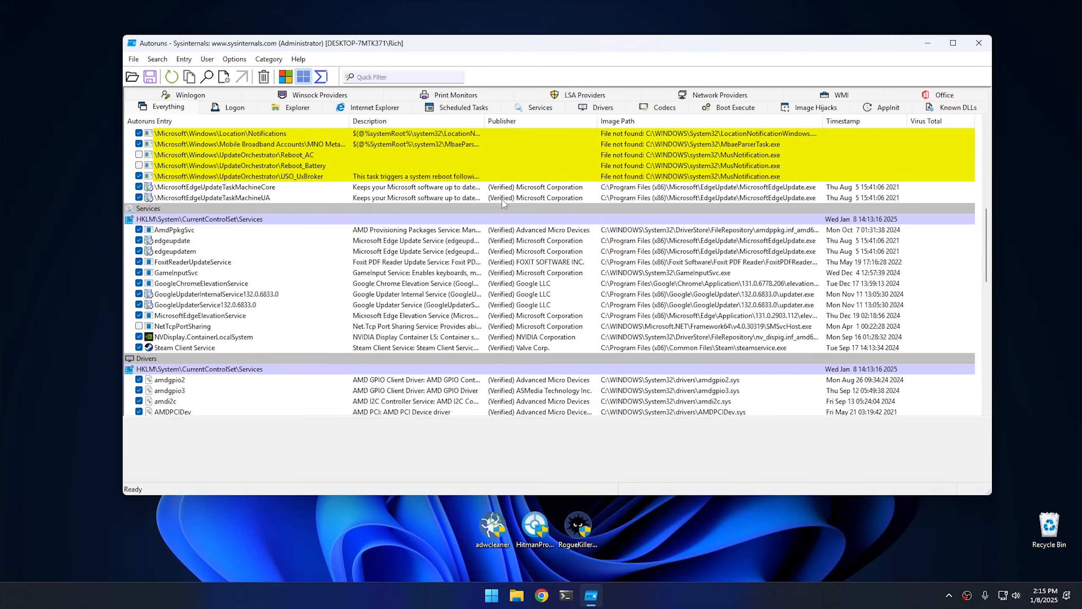
scroll(504, 203, "down", 3)
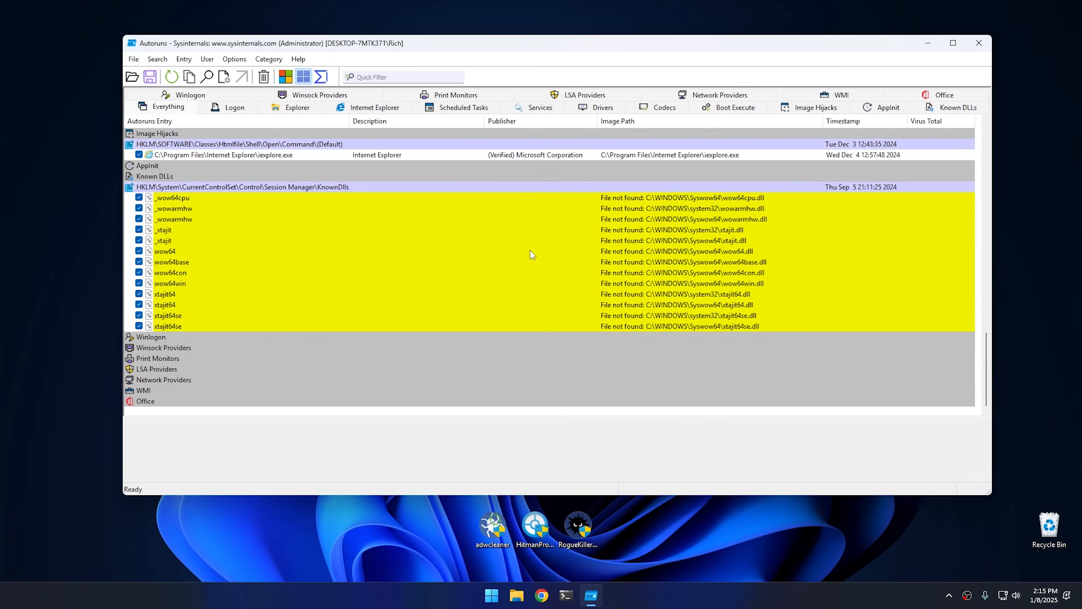
left_click_drag(990, 366, 988, 157)
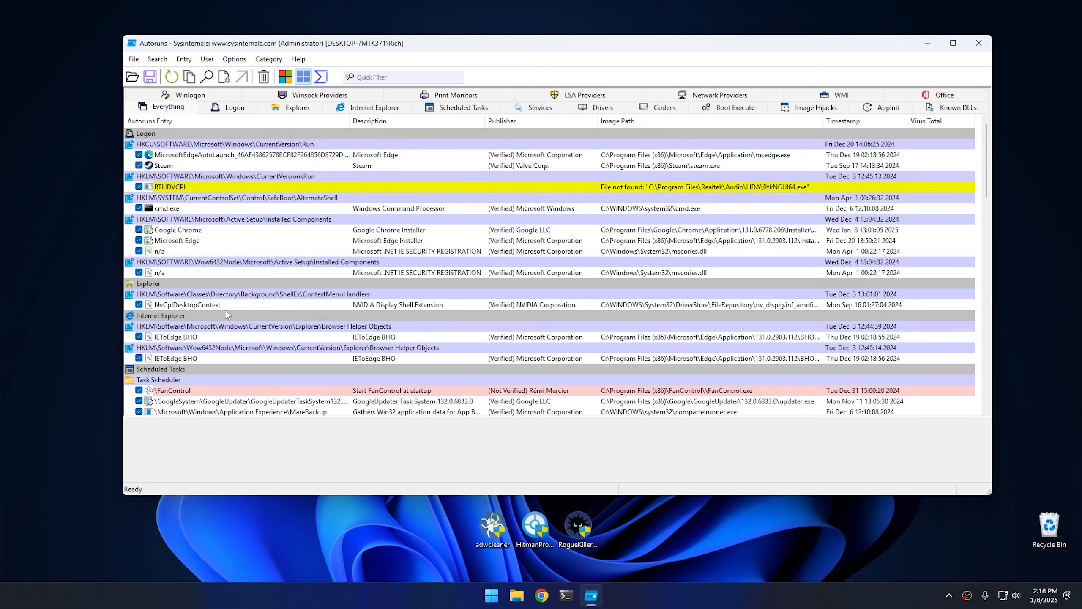
scroll(253, 310, "down", 3)
scroll(249, 310, "down", 15)
scroll(247, 310, "down", 6)
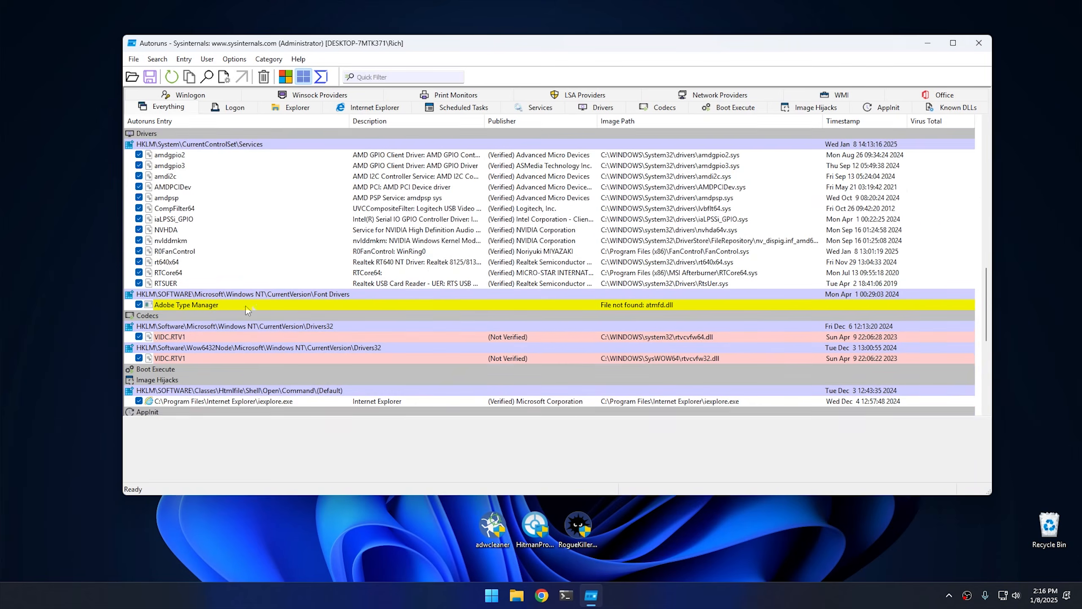
scroll(247, 311, "down", 5)
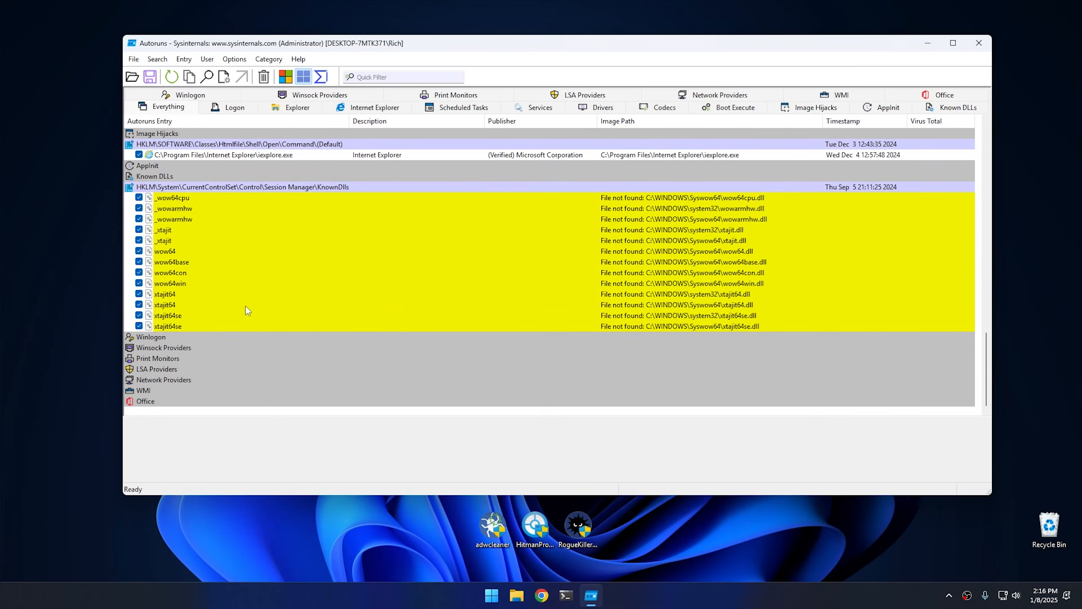
scroll(247, 310, "up", 20)
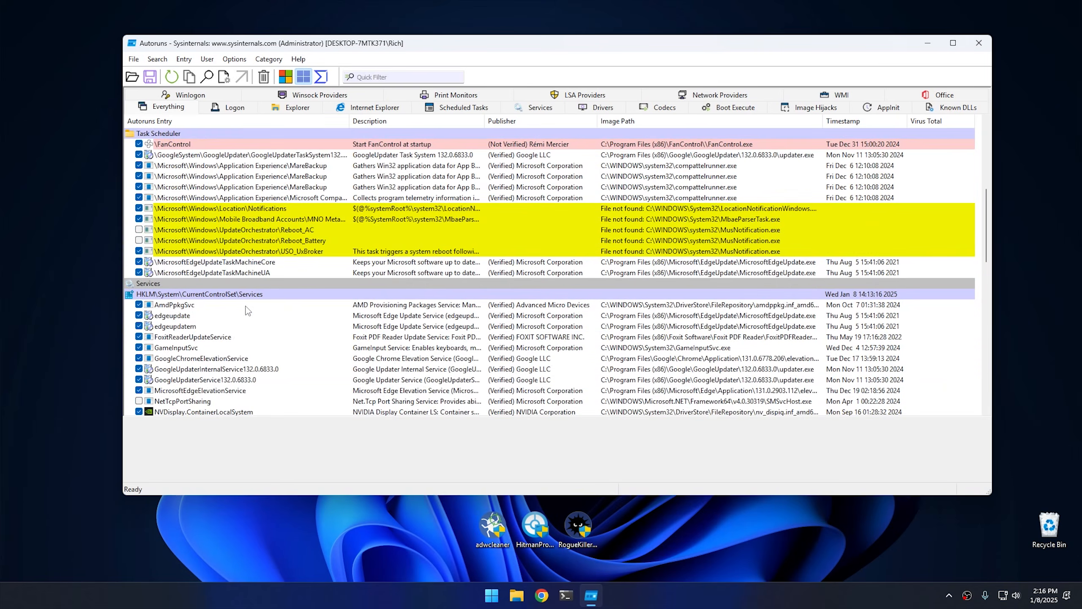
scroll(248, 310, "up", 8)
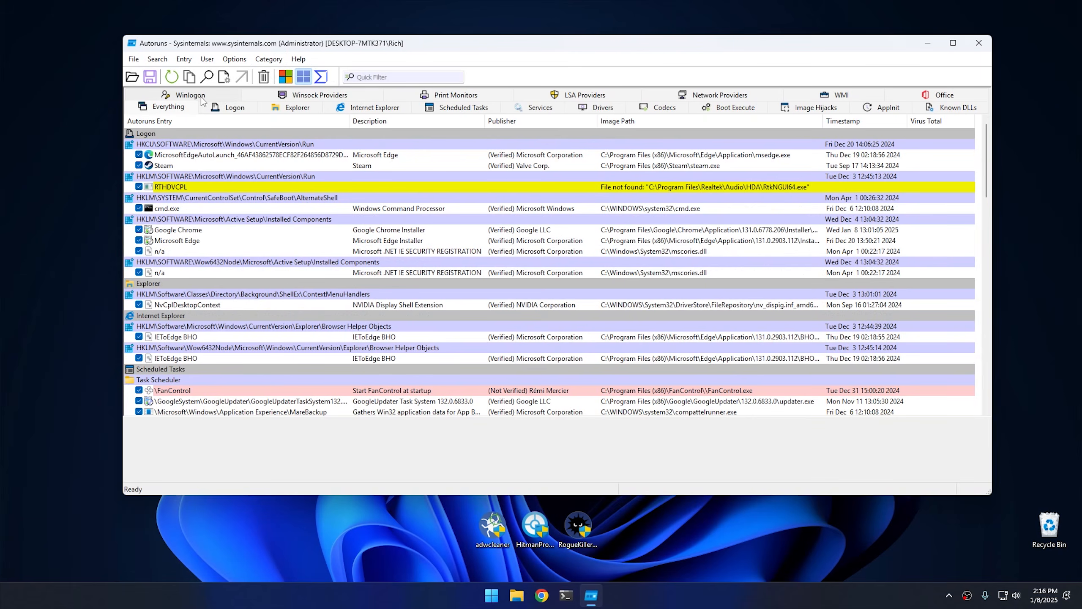
View the Winlogon and Explorer autostart categories, and return to the list of all entries
left_click(218, 95)
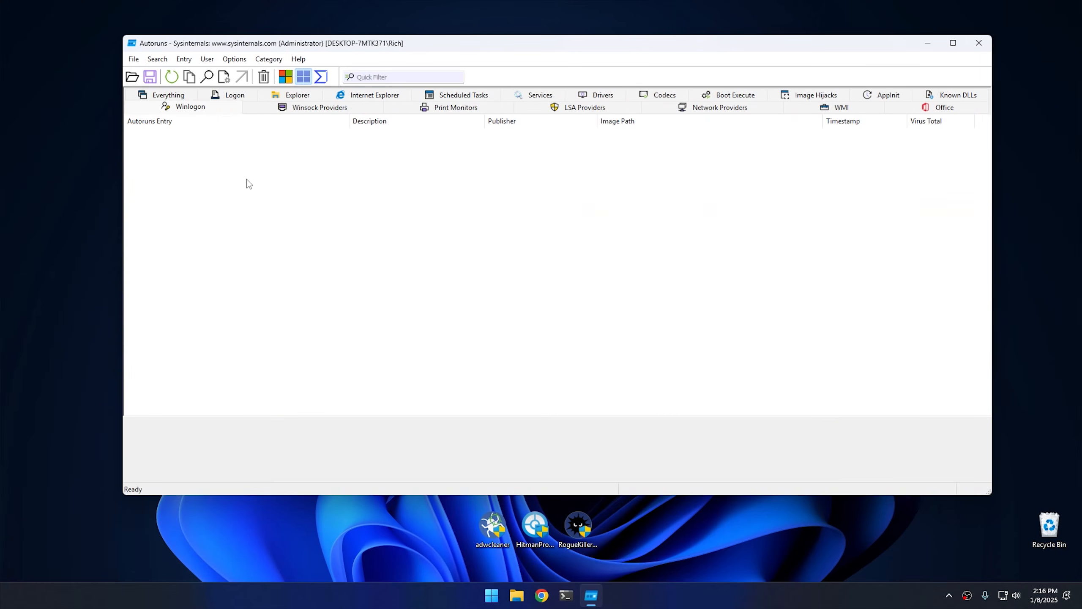
left_click(293, 95)
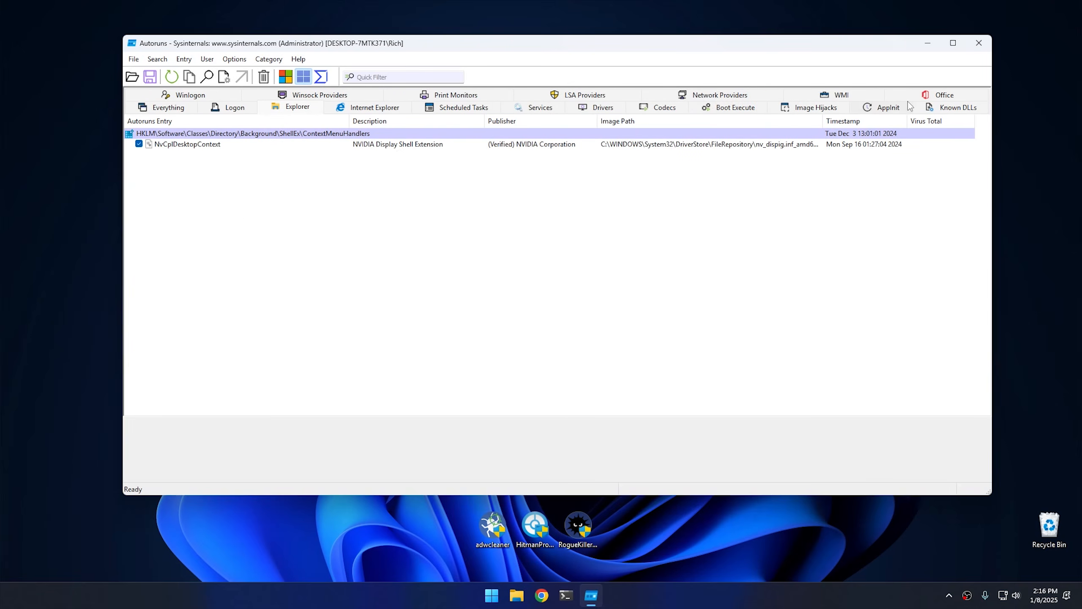
left_click(169, 110)
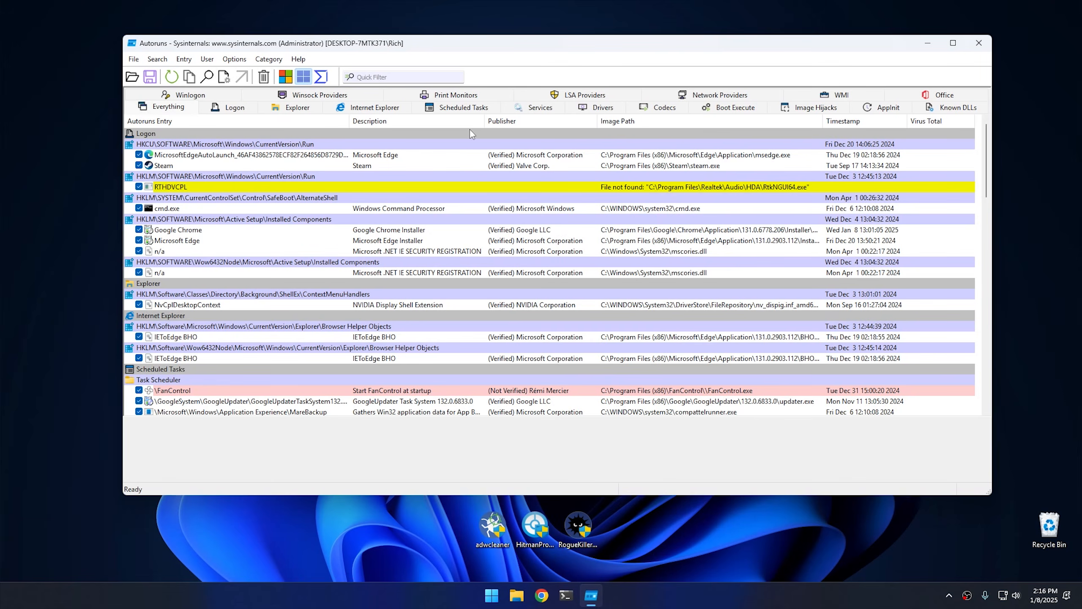
Enable Check VirusTotal.com in the scan options, rescan the entries, close the terms web page, and agree to VirusTotal's terms of service
left_click(237, 59)
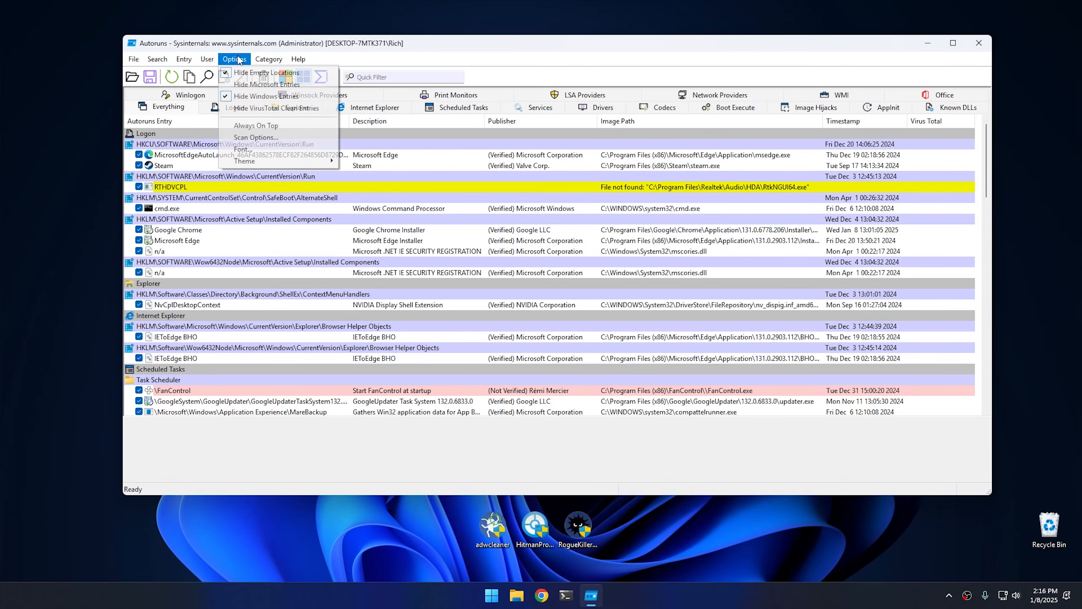
left_click(274, 138)
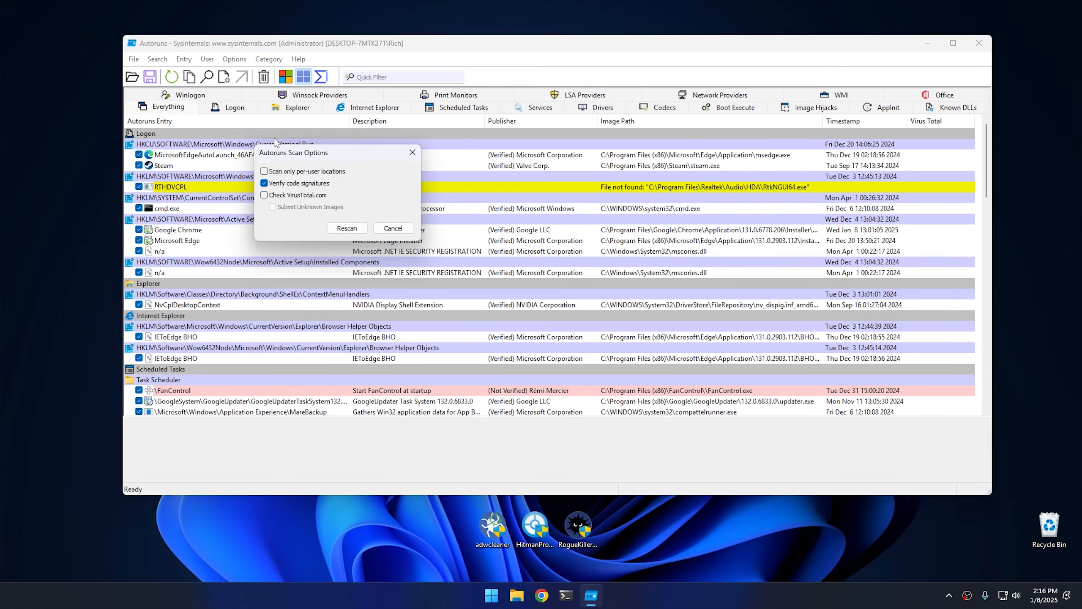
left_click(285, 196)
left_click(347, 229)
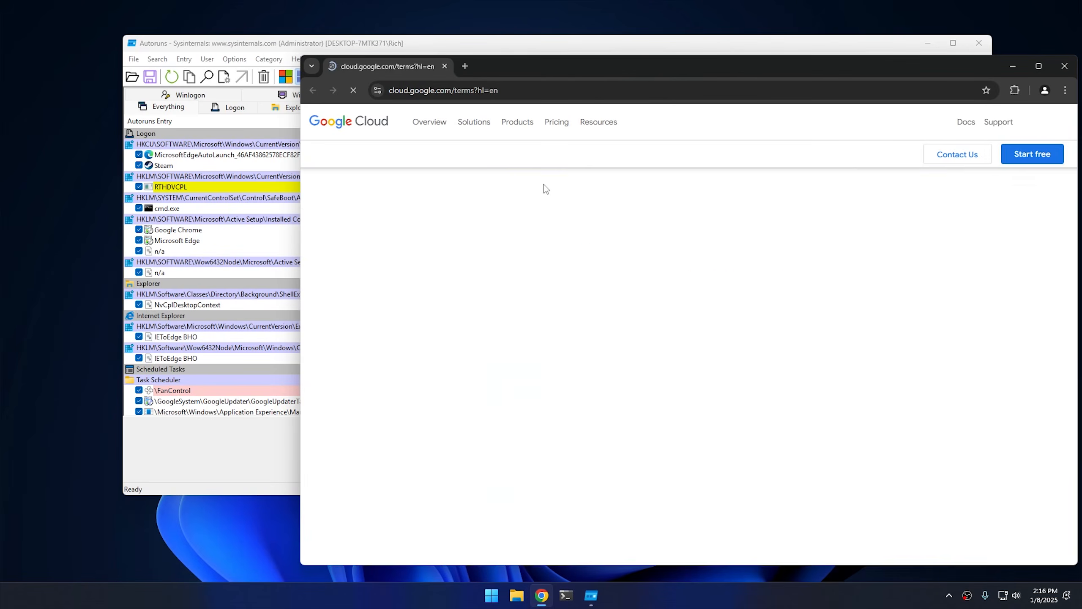
left_click(1069, 64)
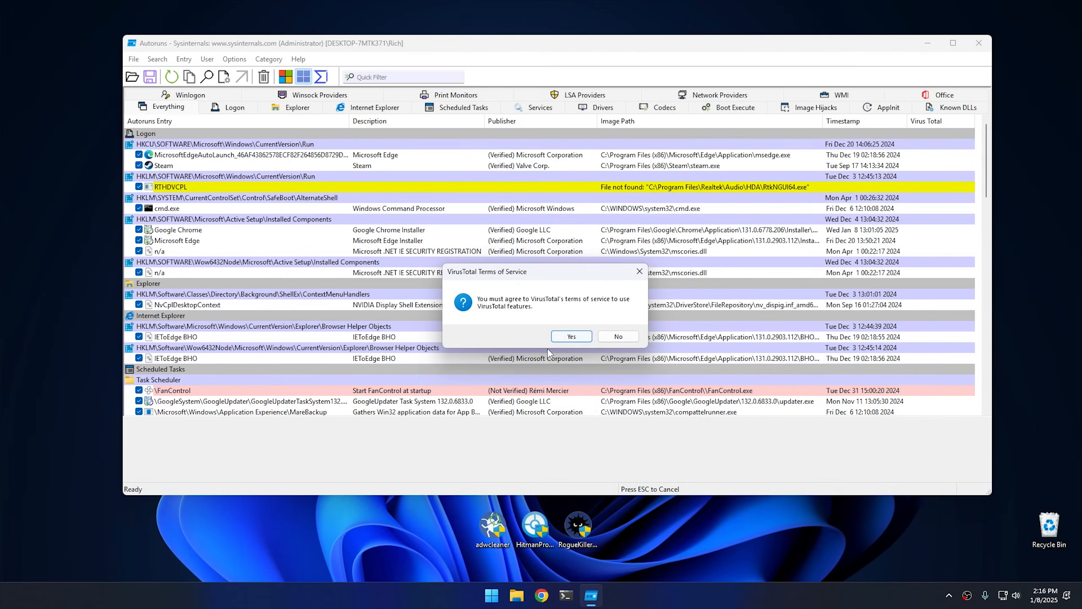
left_click(572, 338)
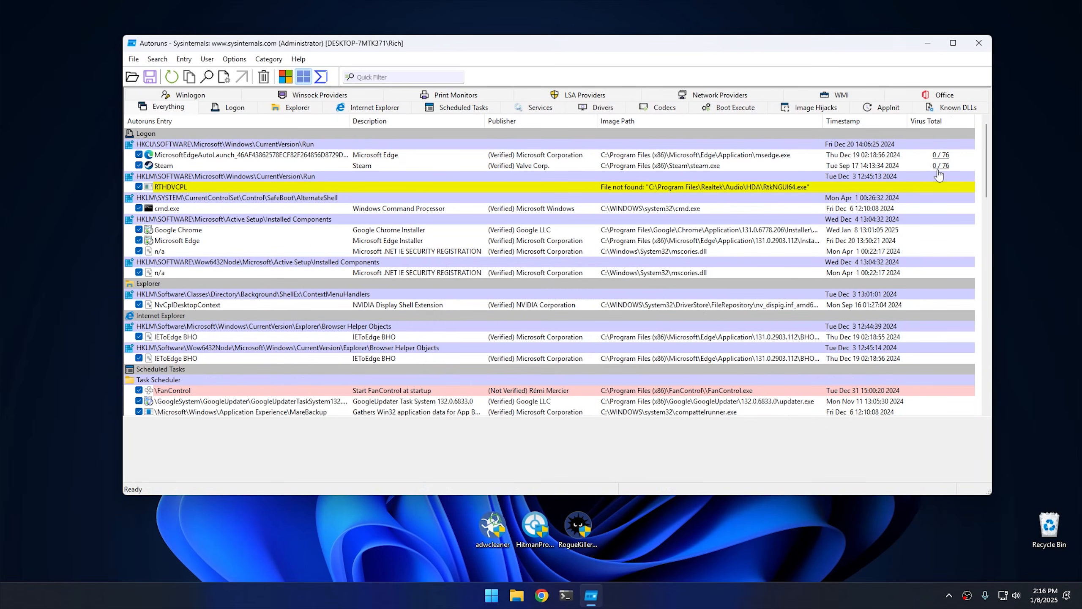
Look through all autostart entries for their VirusTotal results as they load, and return to the beginning of the list
scroll(948, 258, "down", 20)
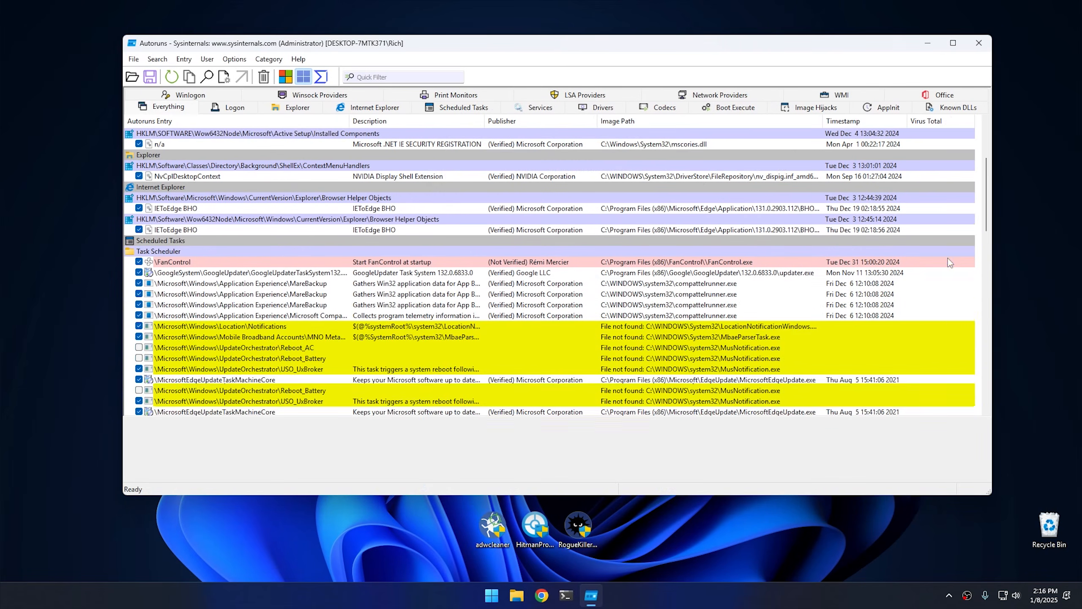
scroll(948, 258, "down", 3)
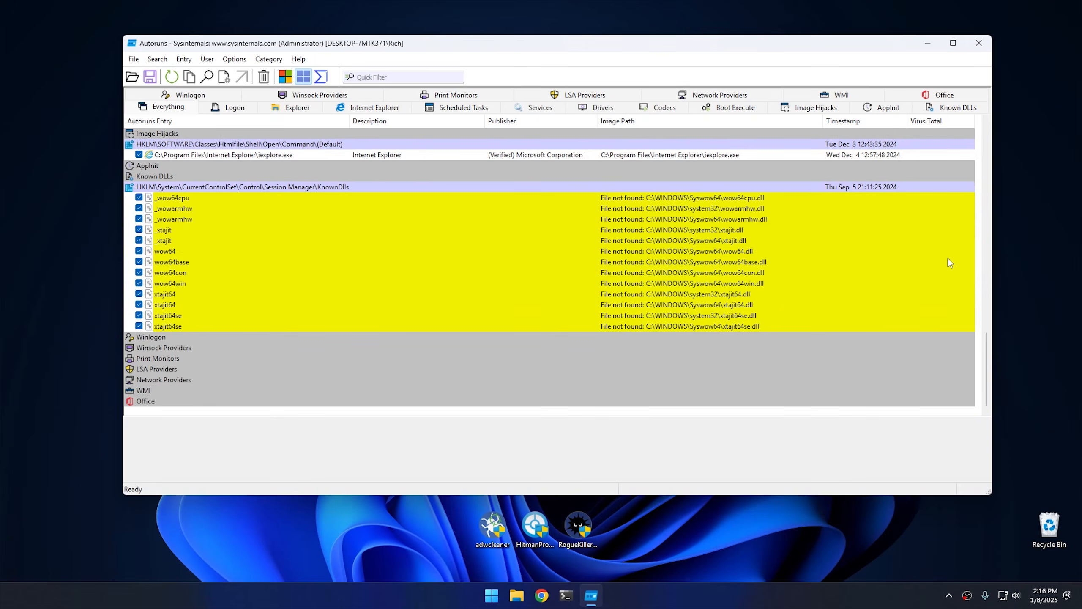
left_click_drag(986, 365, 992, 123)
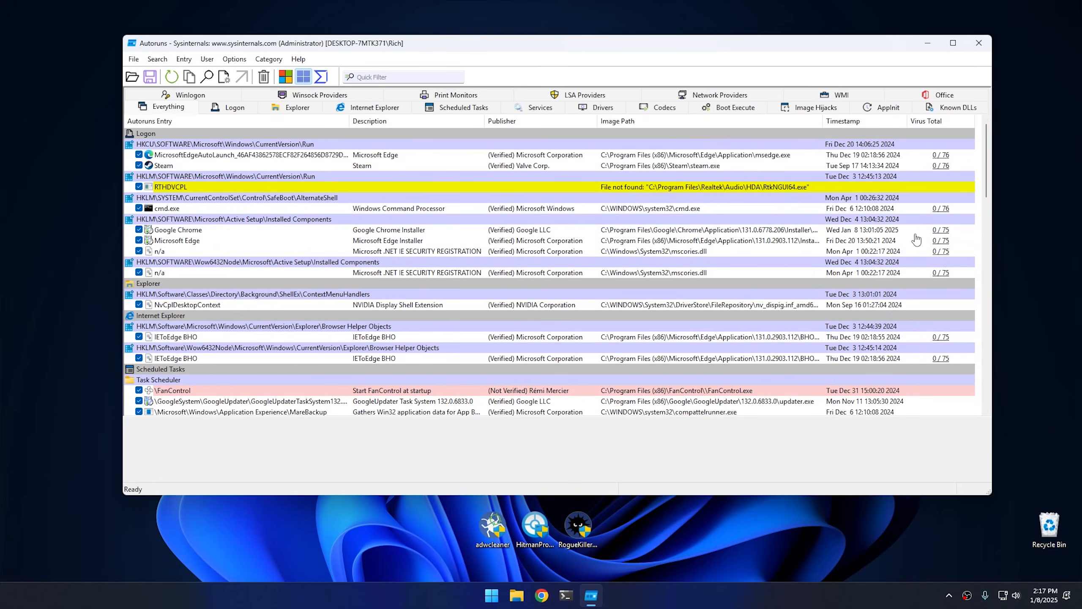
scroll(915, 237, "down", 5)
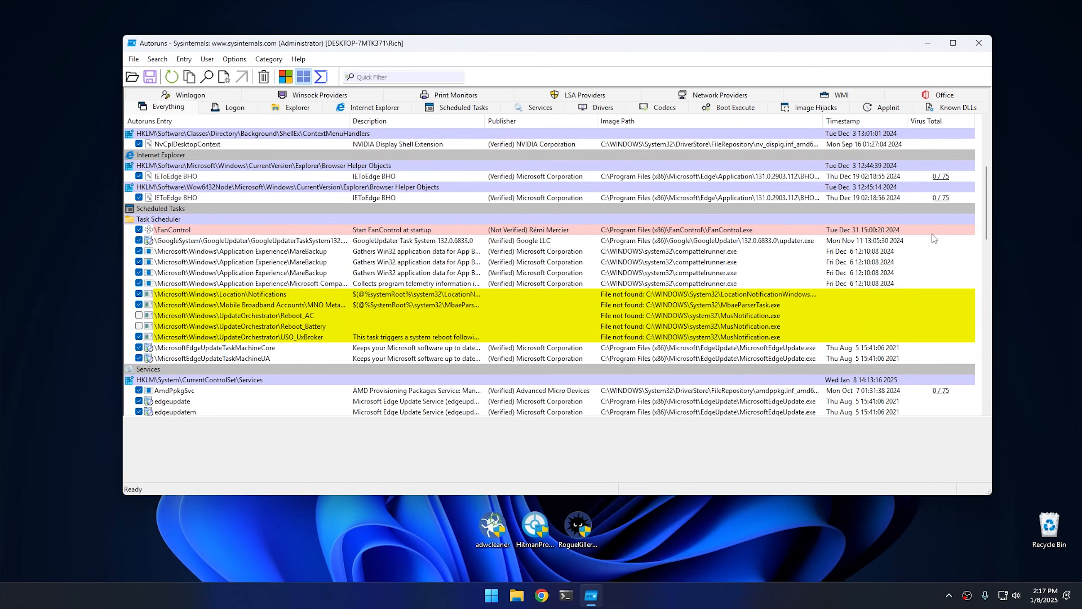
scroll(923, 240, "down", 20)
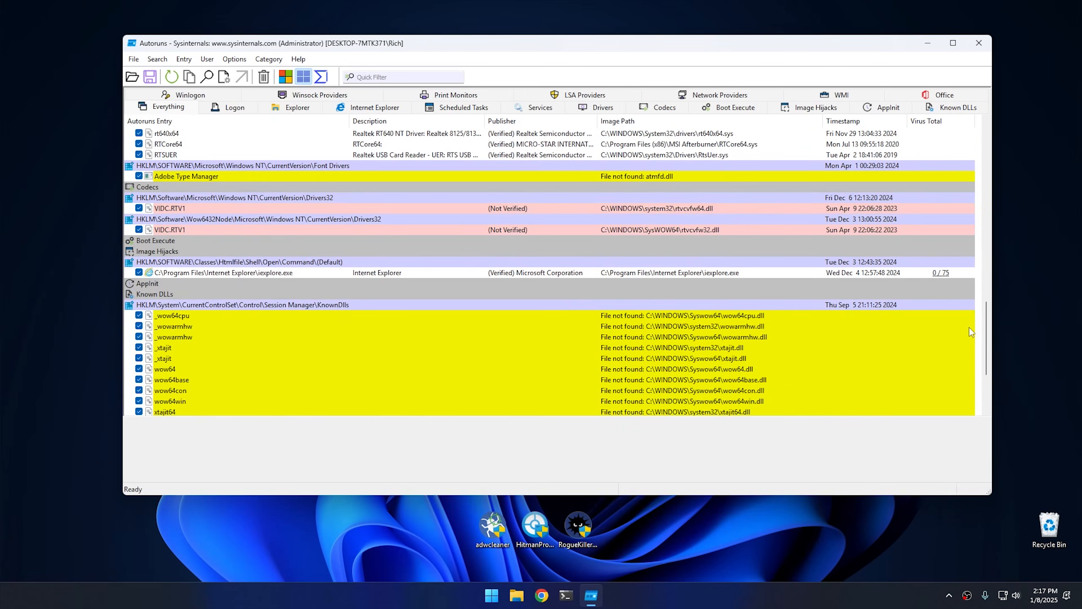
left_click_drag(988, 347, 987, 141)
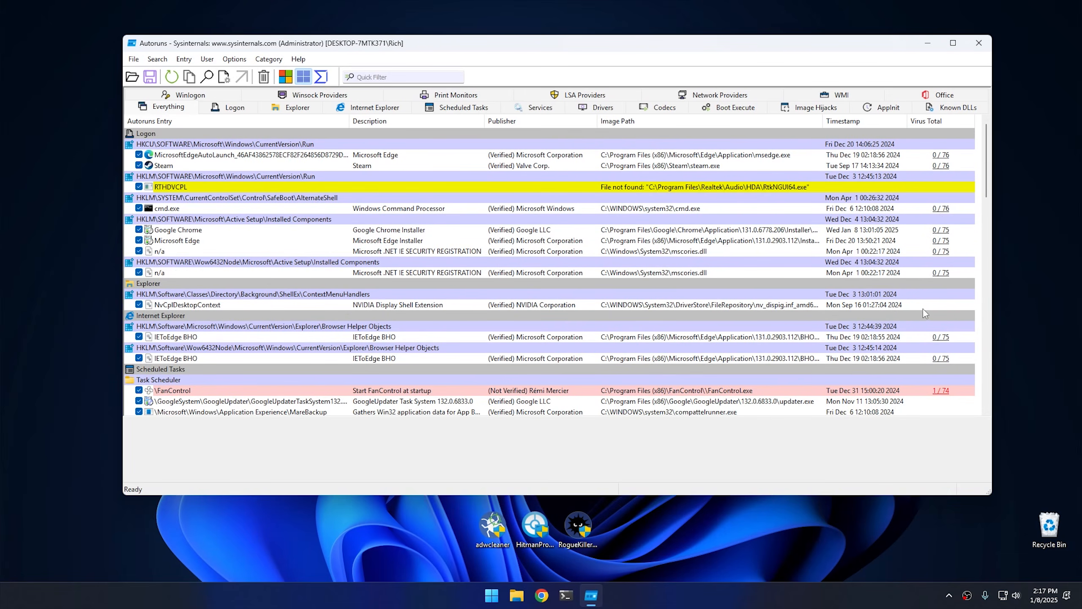
Inspect the Task Scheduler entries, including the missing-file Notifications and USO_UxBroker tasks, MareBackup, and the details of the FanControl task
scroll(925, 310, "down", 5)
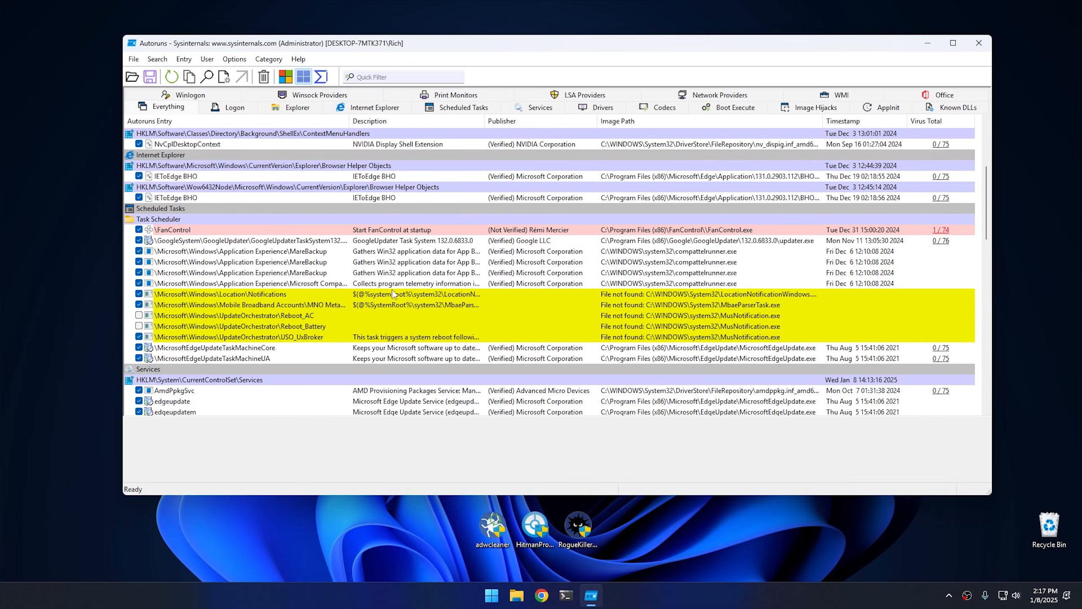
left_click(206, 298)
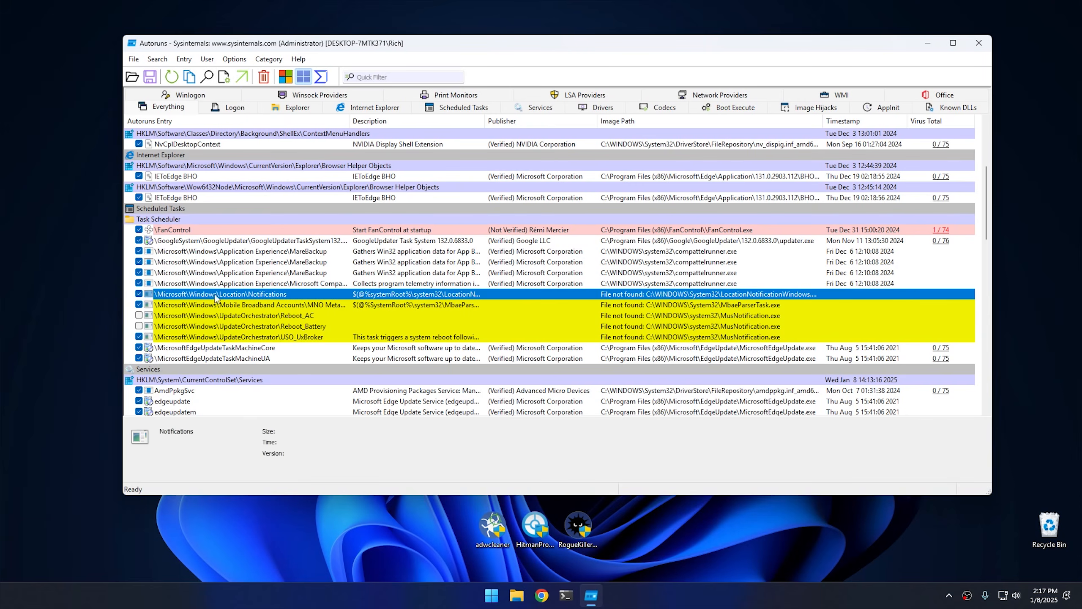
left_click(269, 340)
left_click(254, 295)
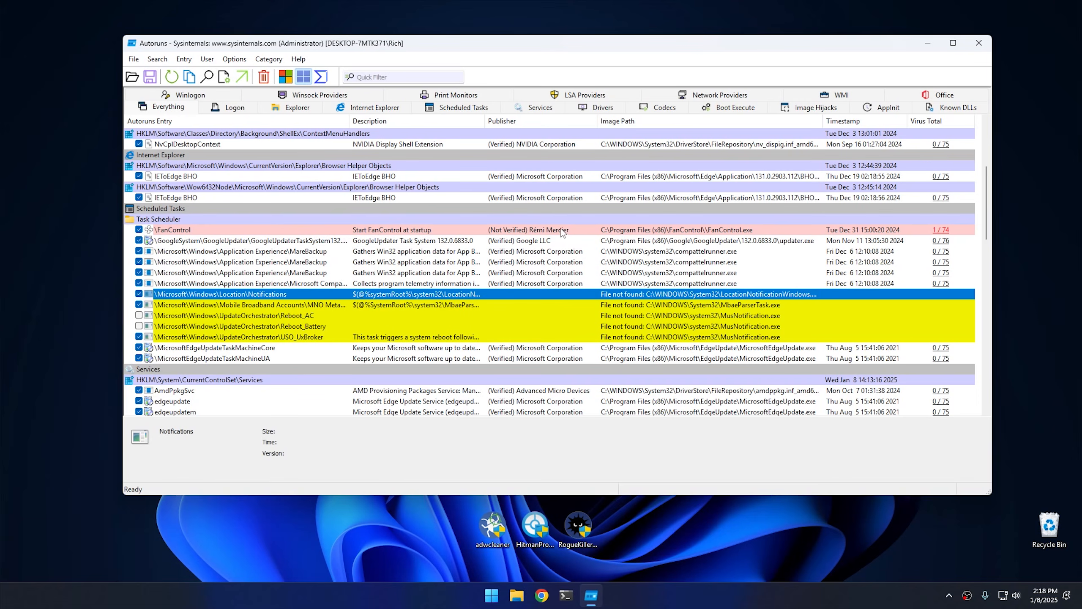
left_click(445, 240)
left_click(376, 253)
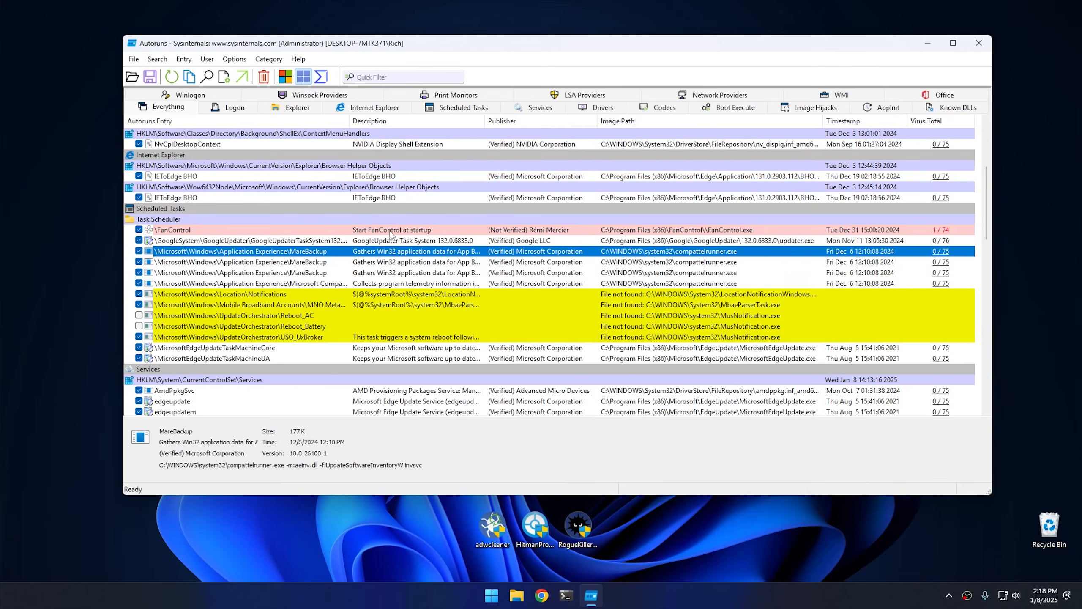
left_click(391, 233)
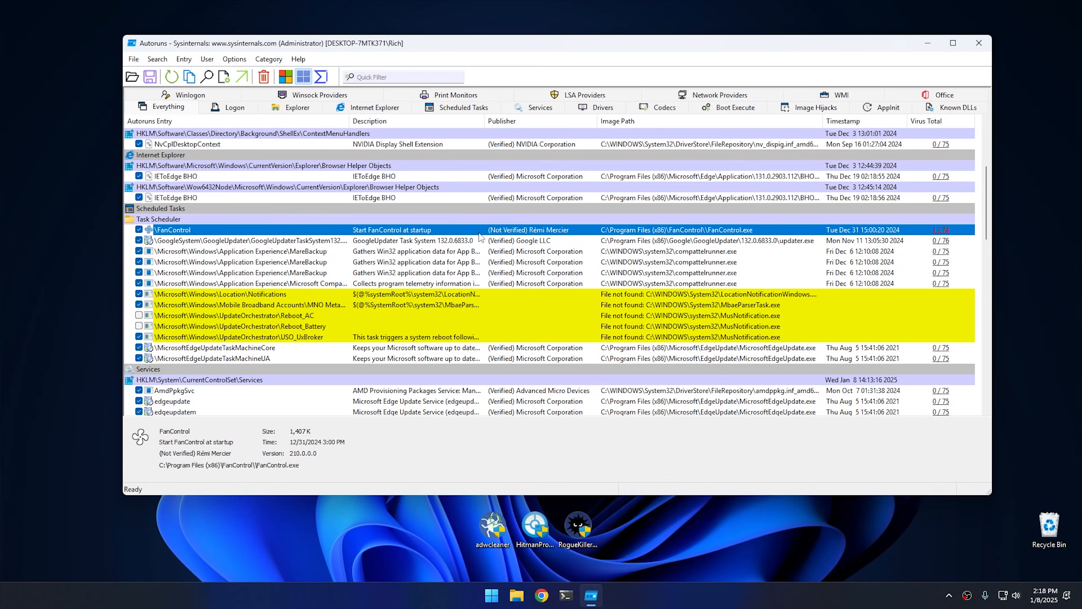
Inspect the unverified VIDC.RTV1 codec entries and review the VirusTotal report for rtvcvfw32.dll
scroll(482, 235, "down", 7)
scroll(480, 236, "down", 7)
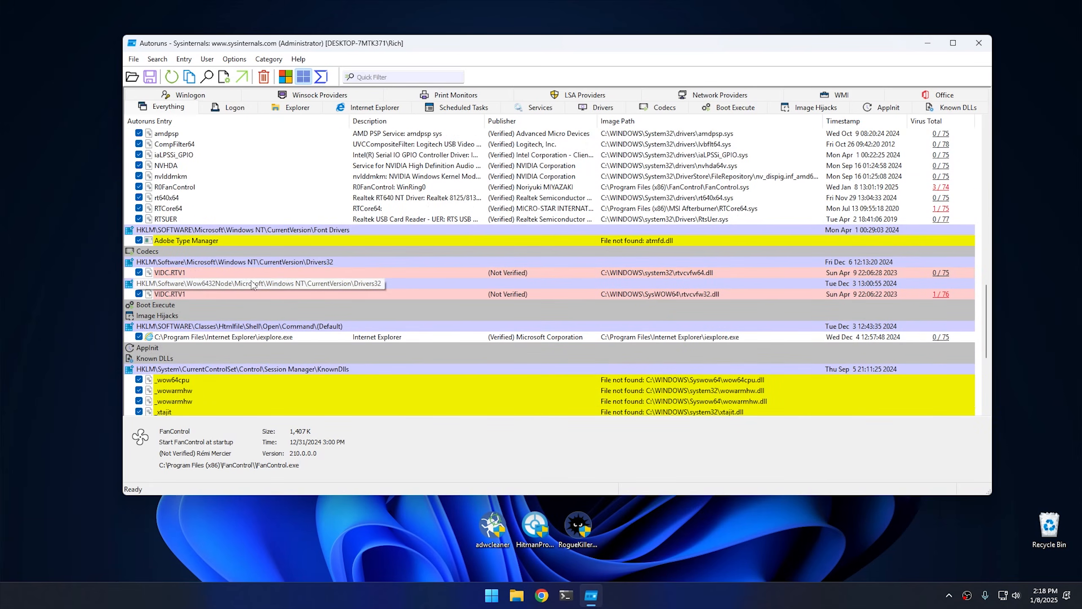
left_click(508, 272)
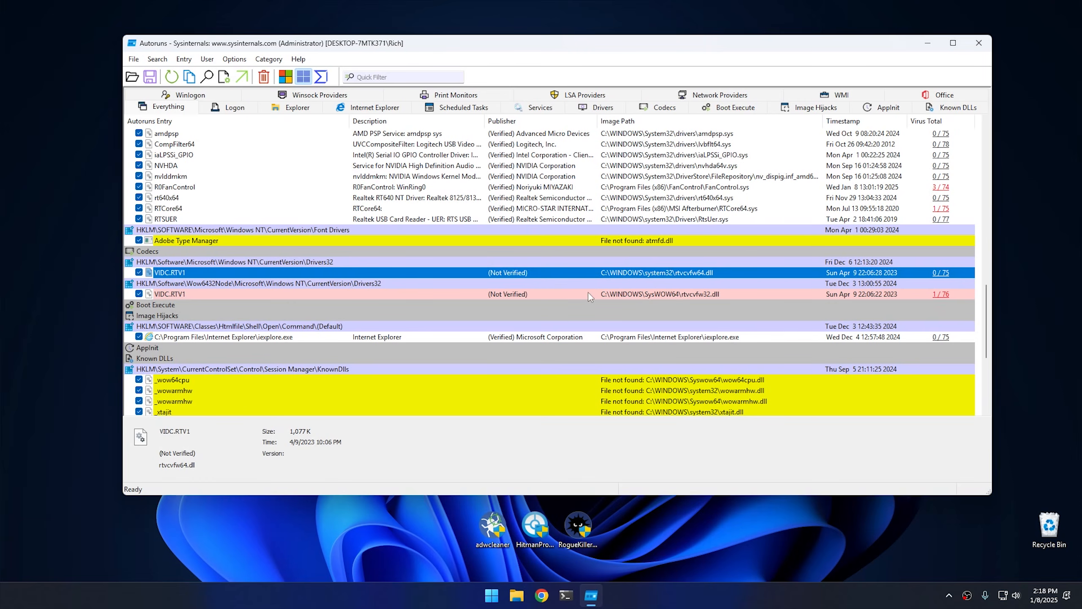
left_click(941, 295)
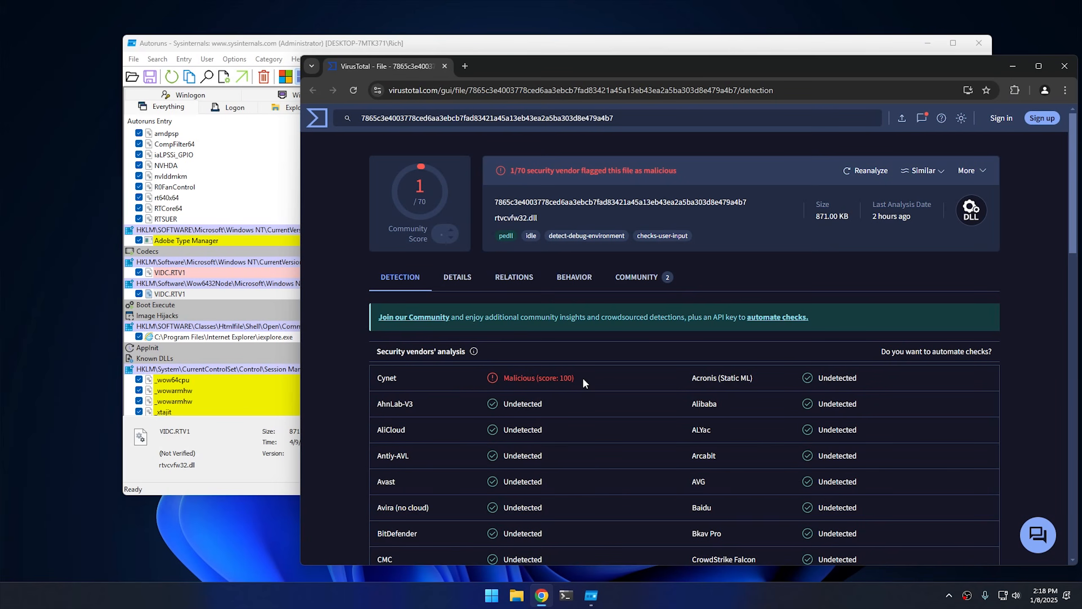
scroll(583, 379, "down", 3)
scroll(583, 379, "up", 3)
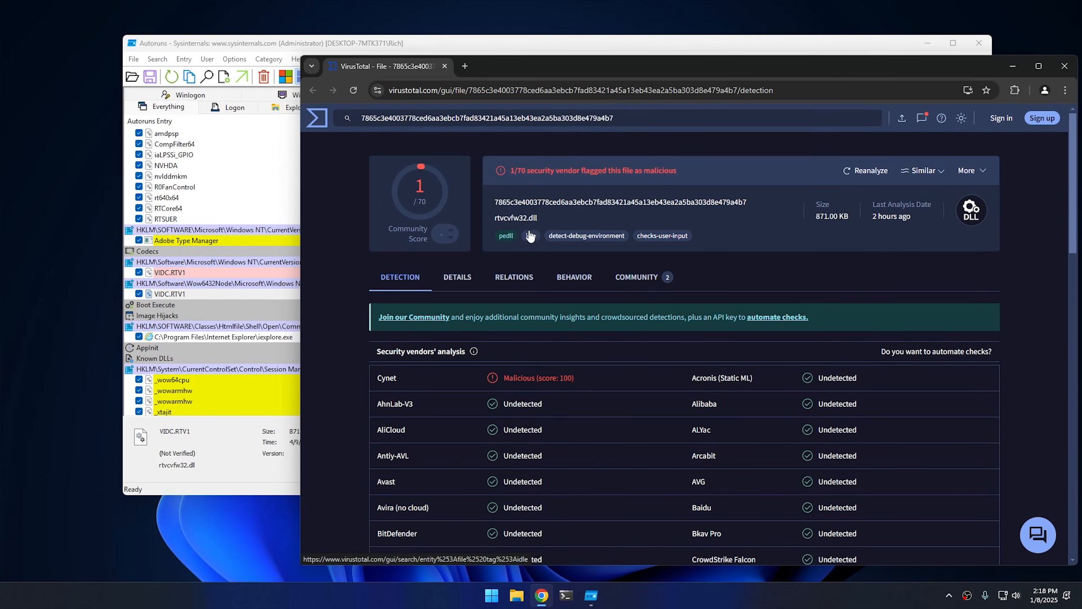
Search Google for the file name rtvcvfw32.dll from the VirusTotal report, look through the results, and close both web pages
double_click(508, 218)
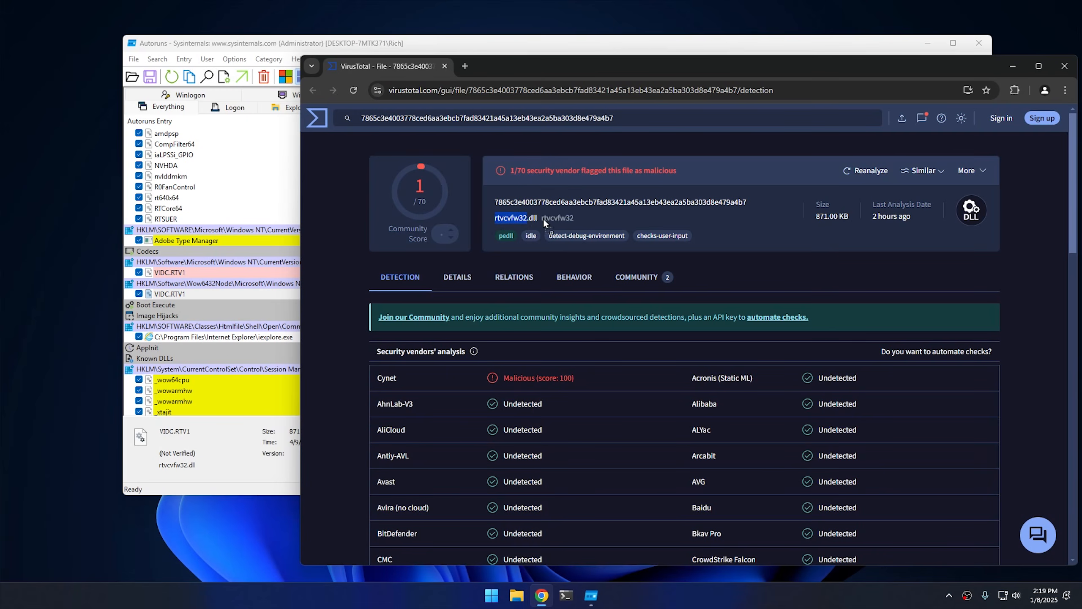
left_click_drag(538, 218, 493, 218)
right_click(505, 218)
left_click(549, 256)
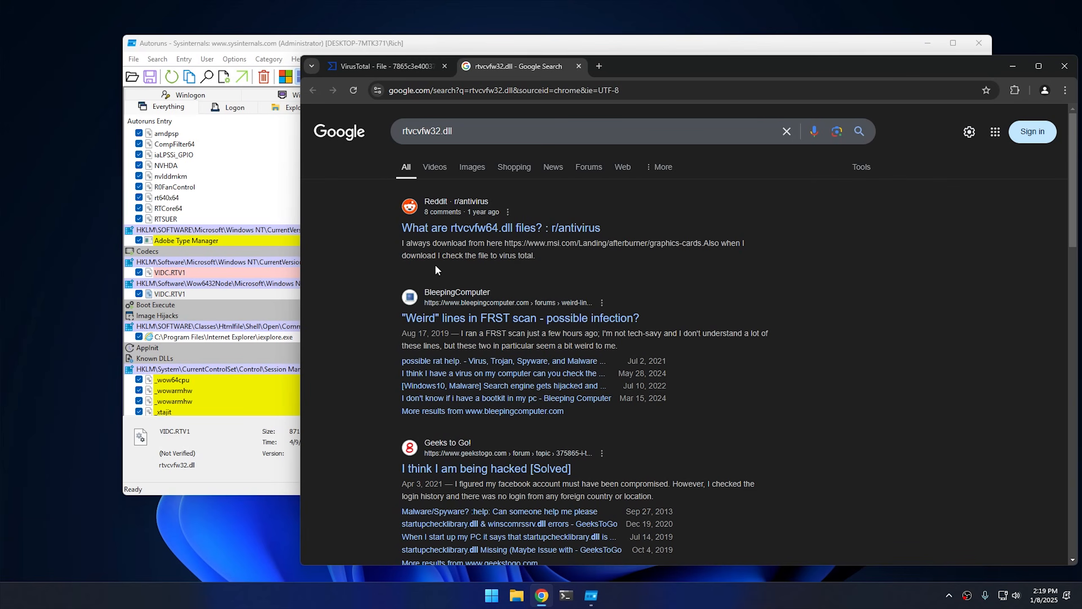
scroll(635, 322, "down", 5)
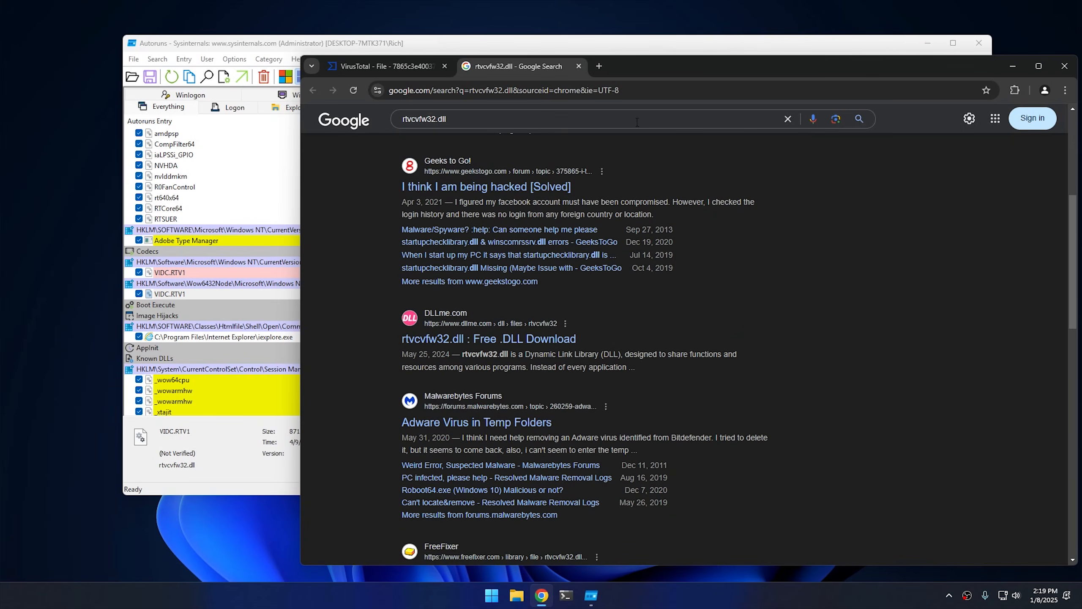
left_click(578, 66)
left_click(444, 66)
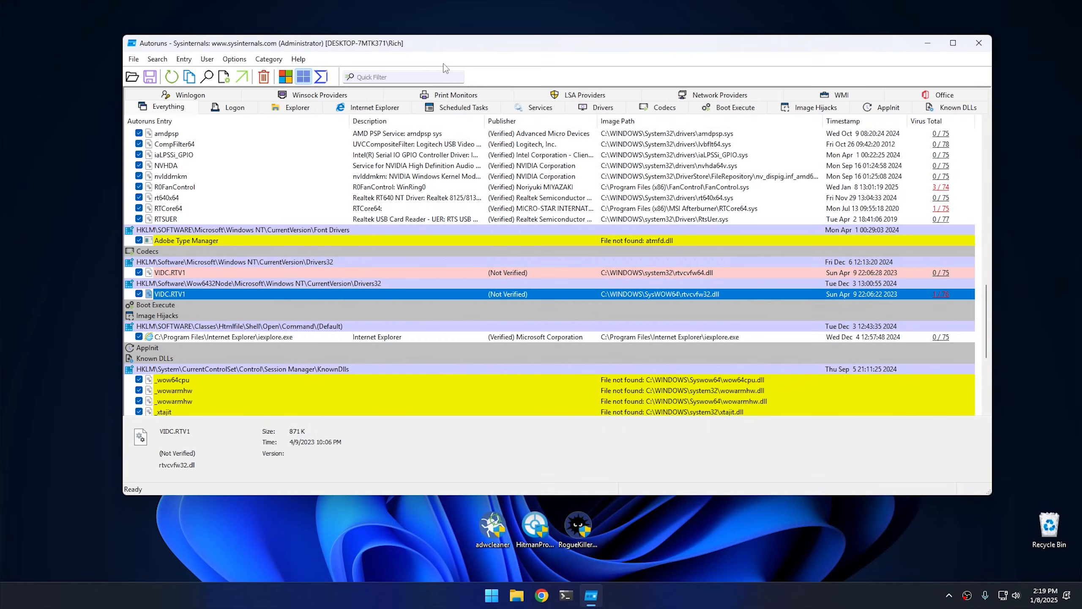
Look through the remaining autostart entries down to the Known DLLs, return to the Logon entries, and show the Steam entry's details
scroll(529, 326, "down", 6)
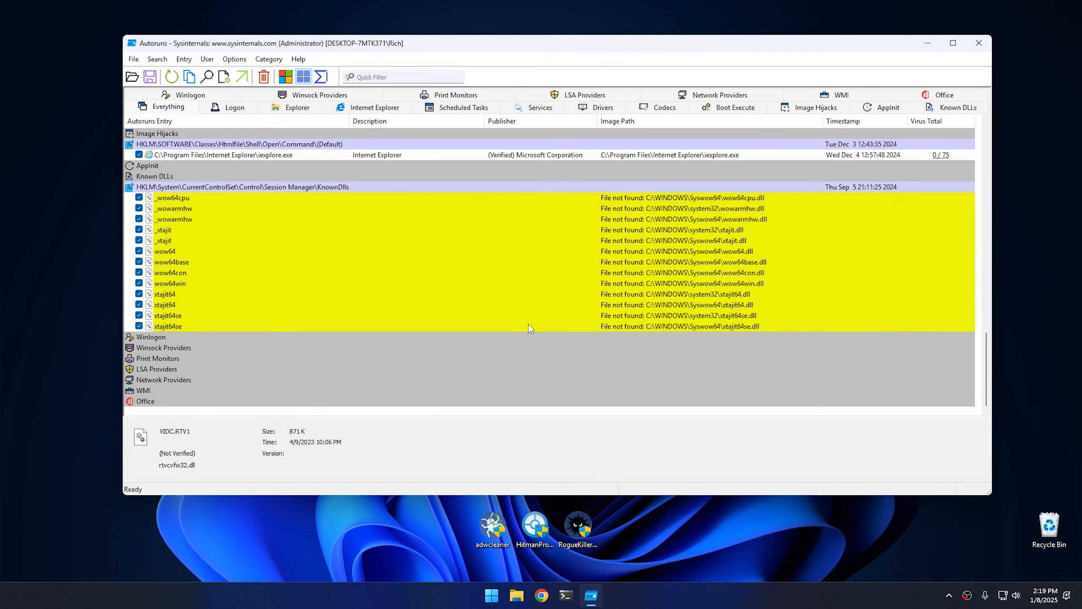
scroll(529, 328, "up", 20)
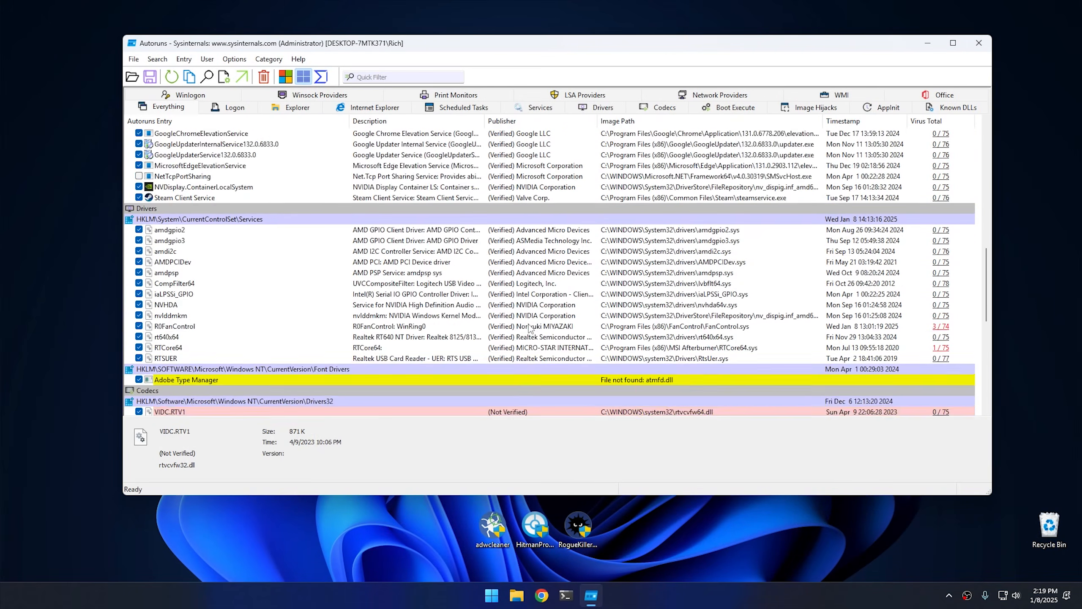
scroll(530, 327, "up", 3)
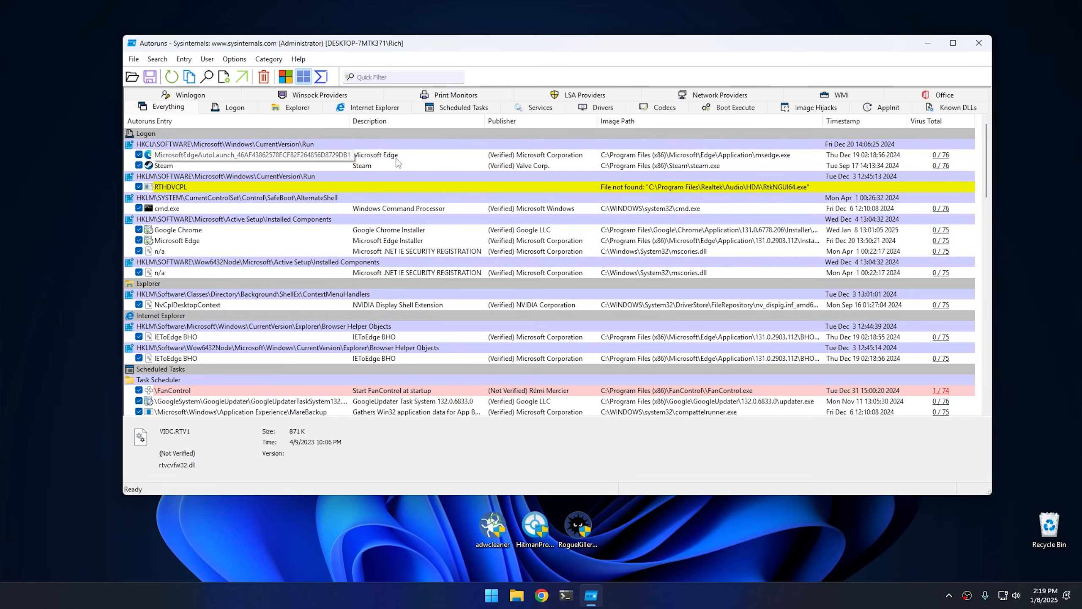
left_click(170, 167)
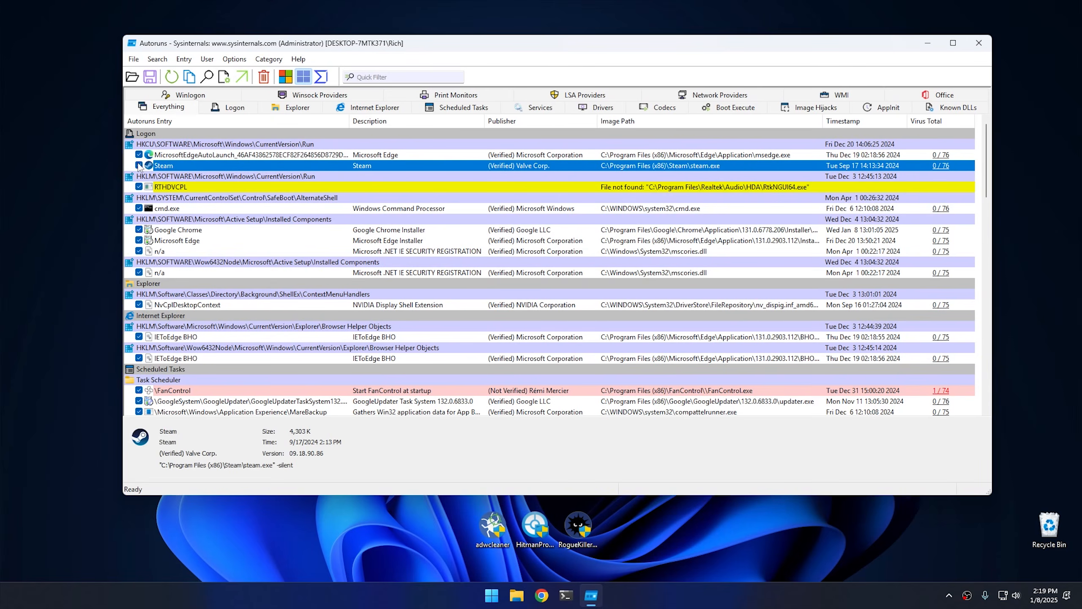